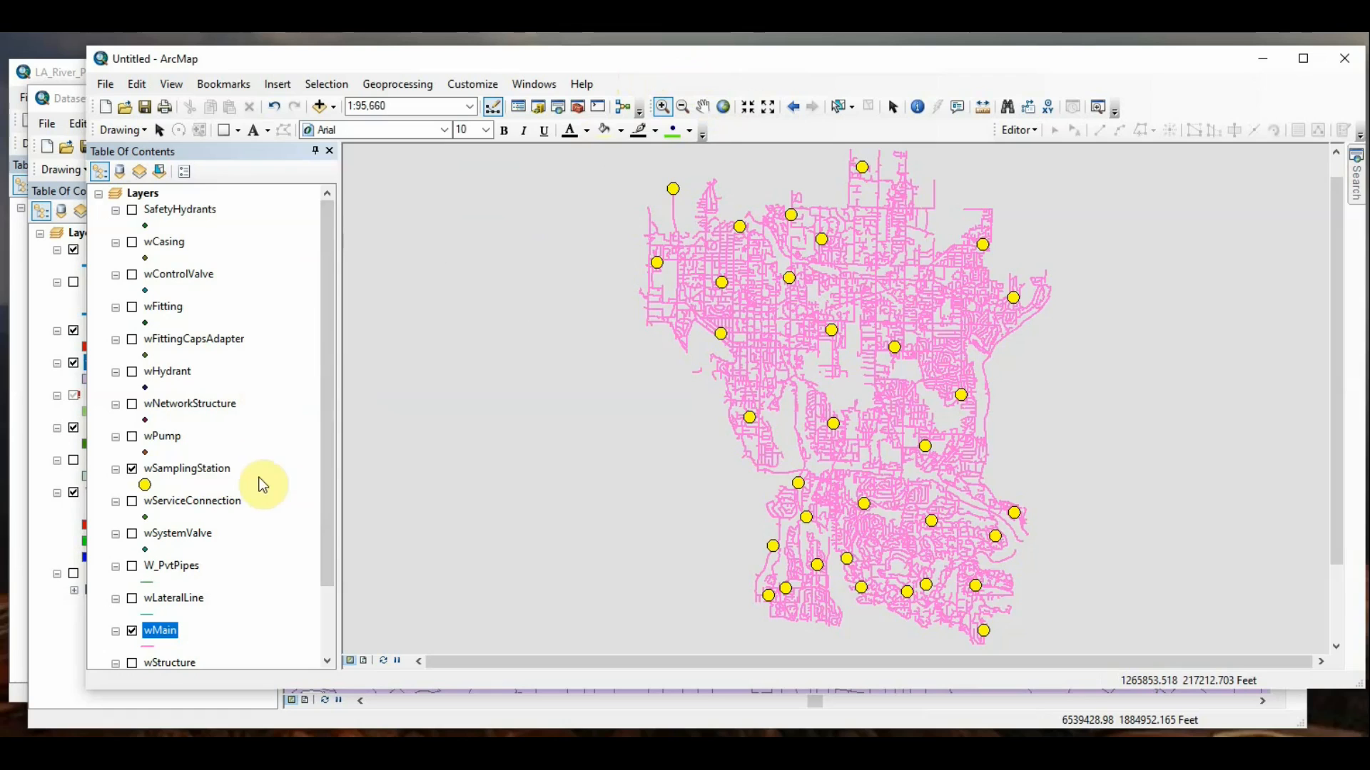
Step: Review how selected features are displayed in the wSamplingStation layer's properties, then close them without changes
right_click(221, 472)
left_click(255, 460)
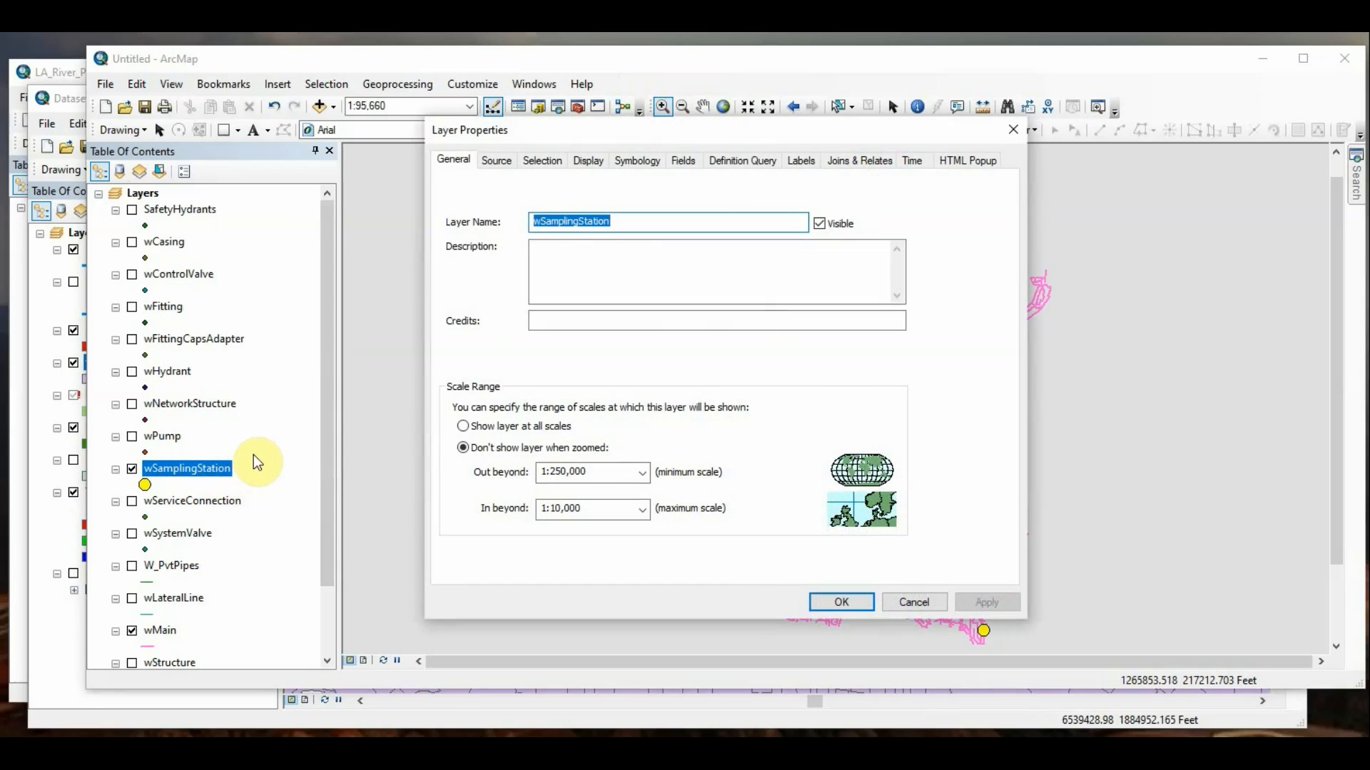
left_click(550, 166)
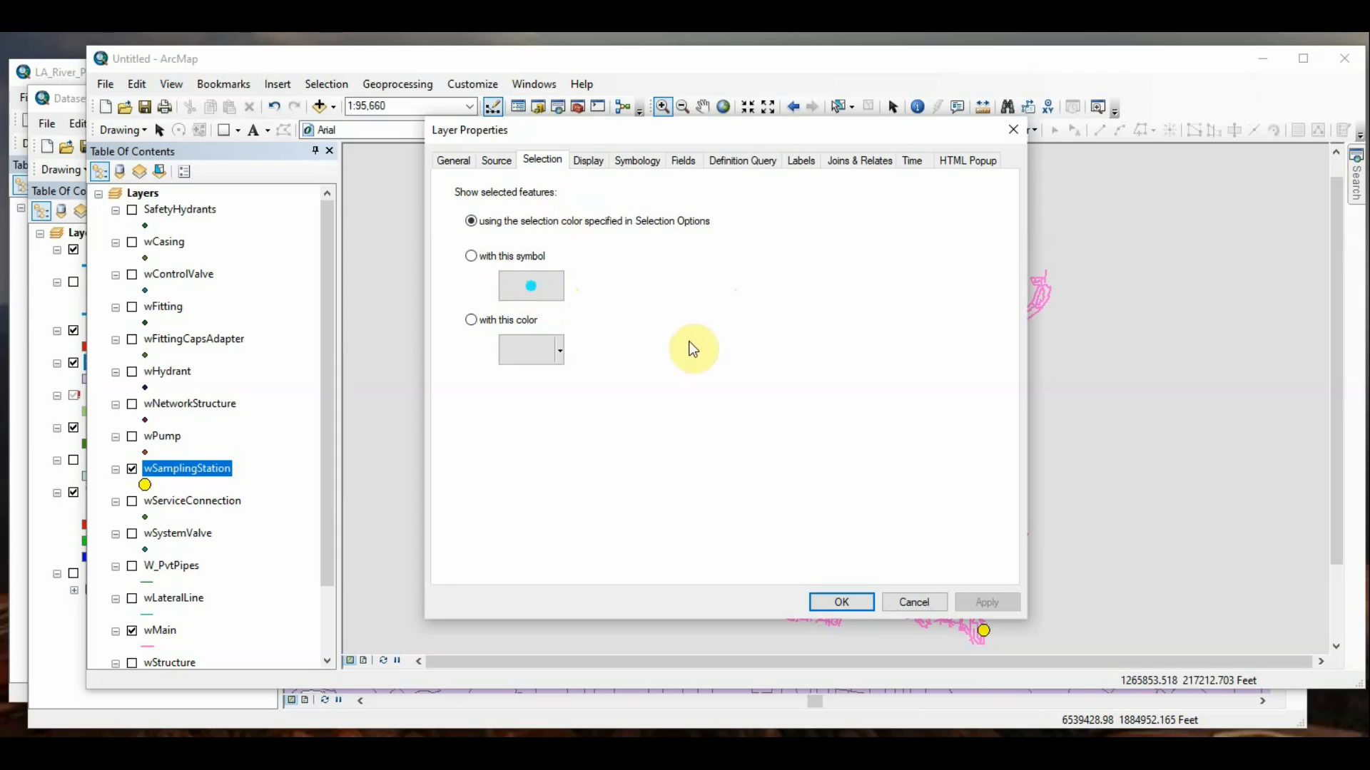
mouse_move(765, 130)
left_mouse_down()
mouse_move(993, 191)
mouse_move(957, 161)
left_mouse_up()
left_click(1098, 632)
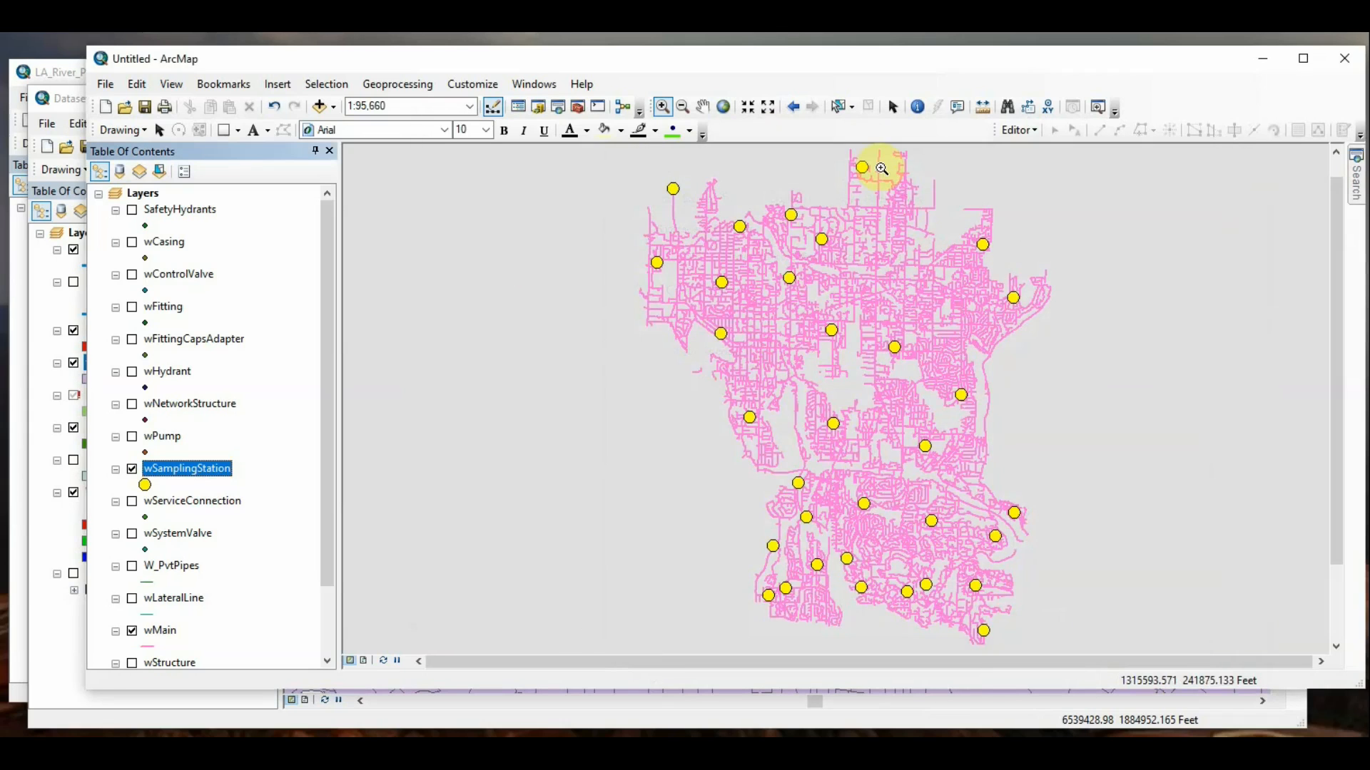
Step: Select the water mains and sampling stations in the northwest part of the network with a rectangle
left_click(841, 105)
left_click_drag(637, 164, 760, 307)
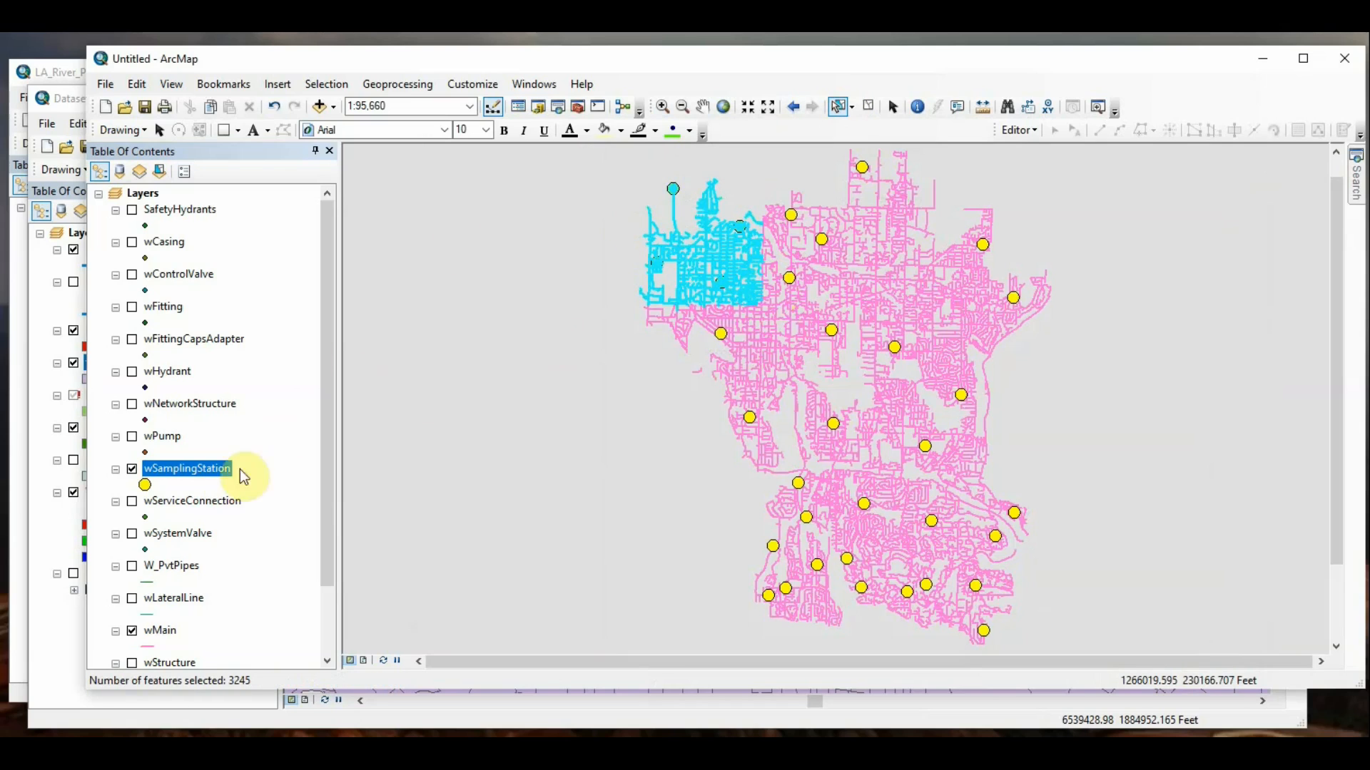
Step: Try showing wSamplingStation's selected features with their own symbol, cancel the change, and clear the map selection
right_click(218, 473)
left_click(259, 458)
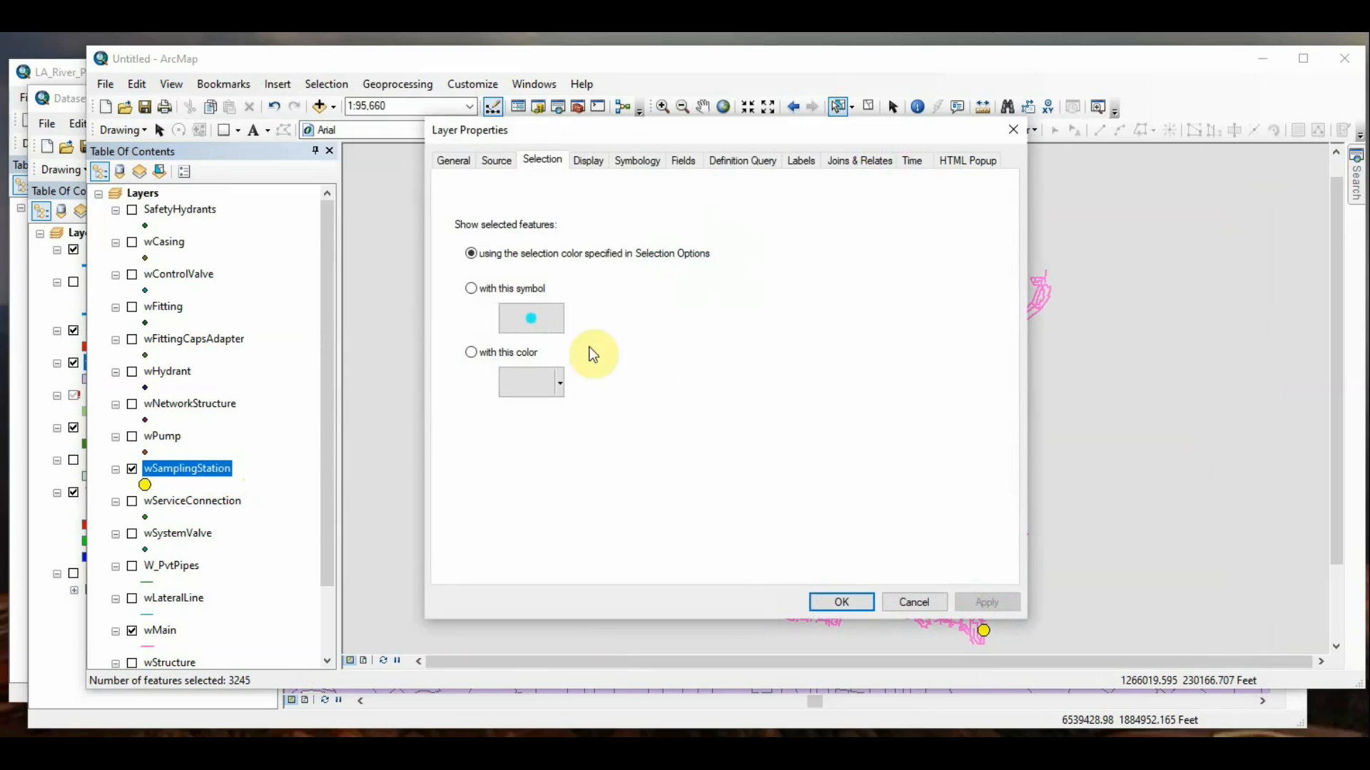
left_click(471, 289)
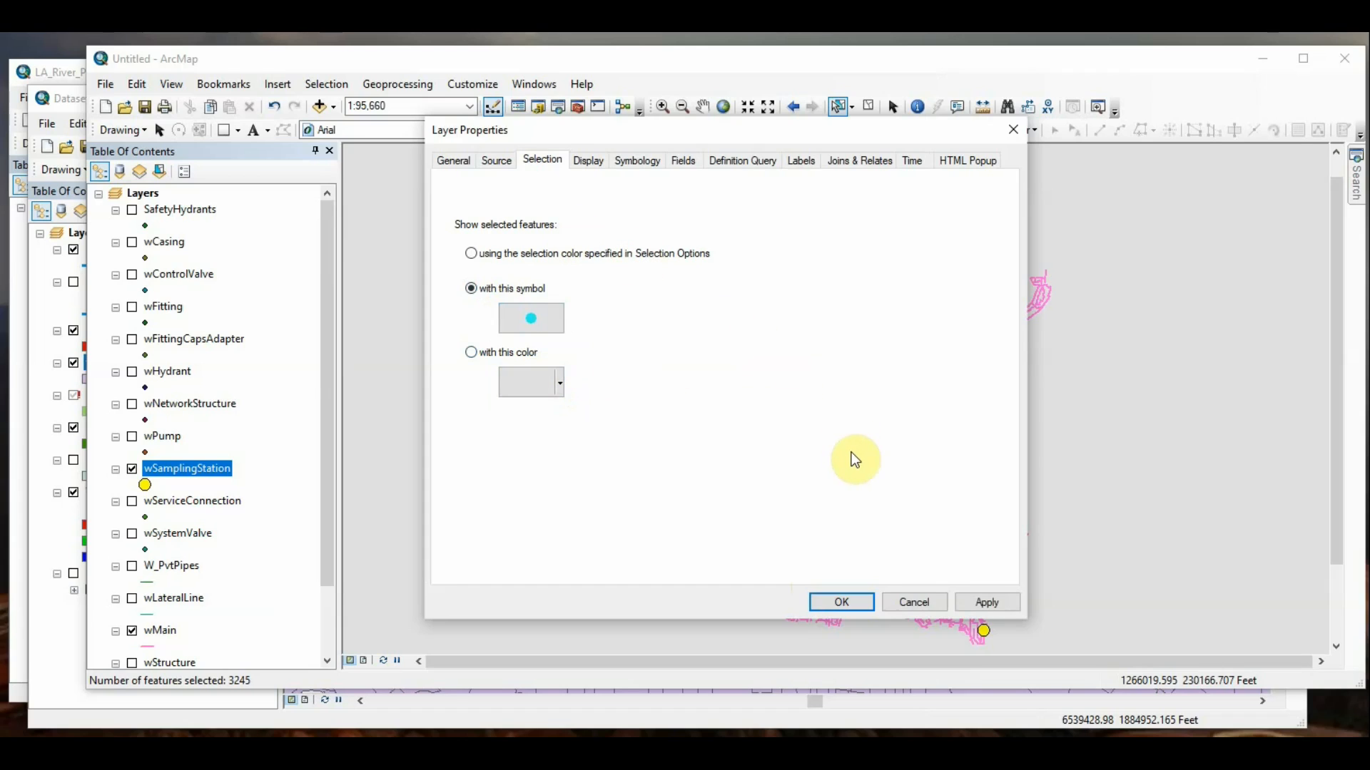
left_click(910, 598)
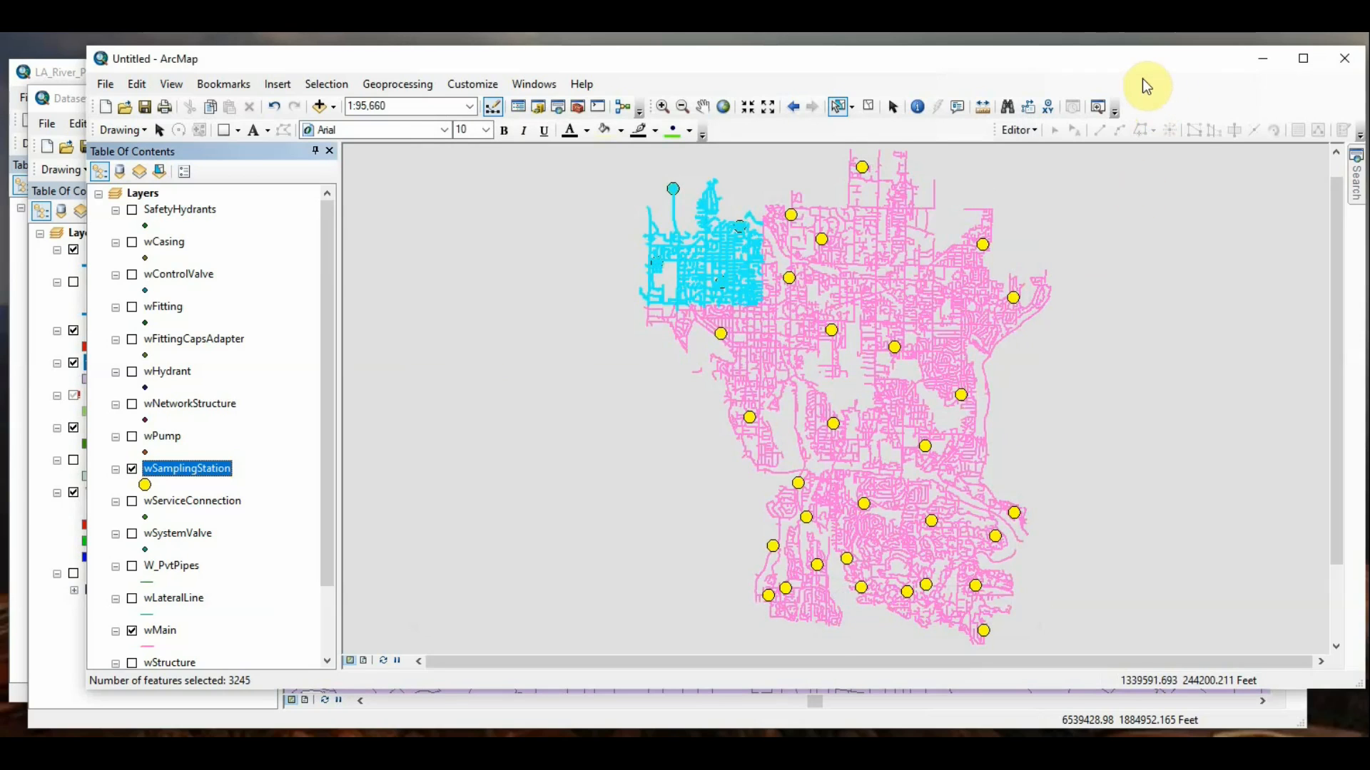
left_click(876, 110)
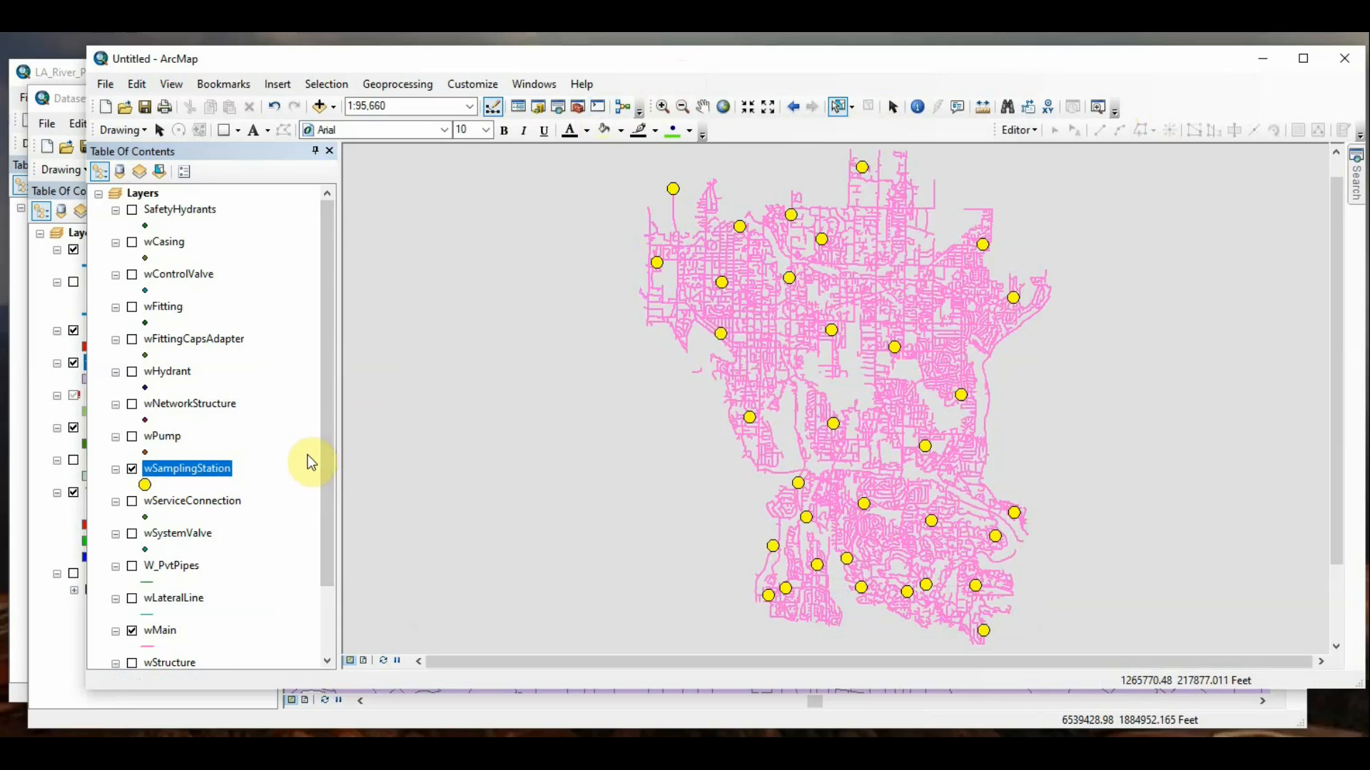
Step: Switch to the DatasetSelection map and open the general properties of the tracts layer
left_click(57, 639)
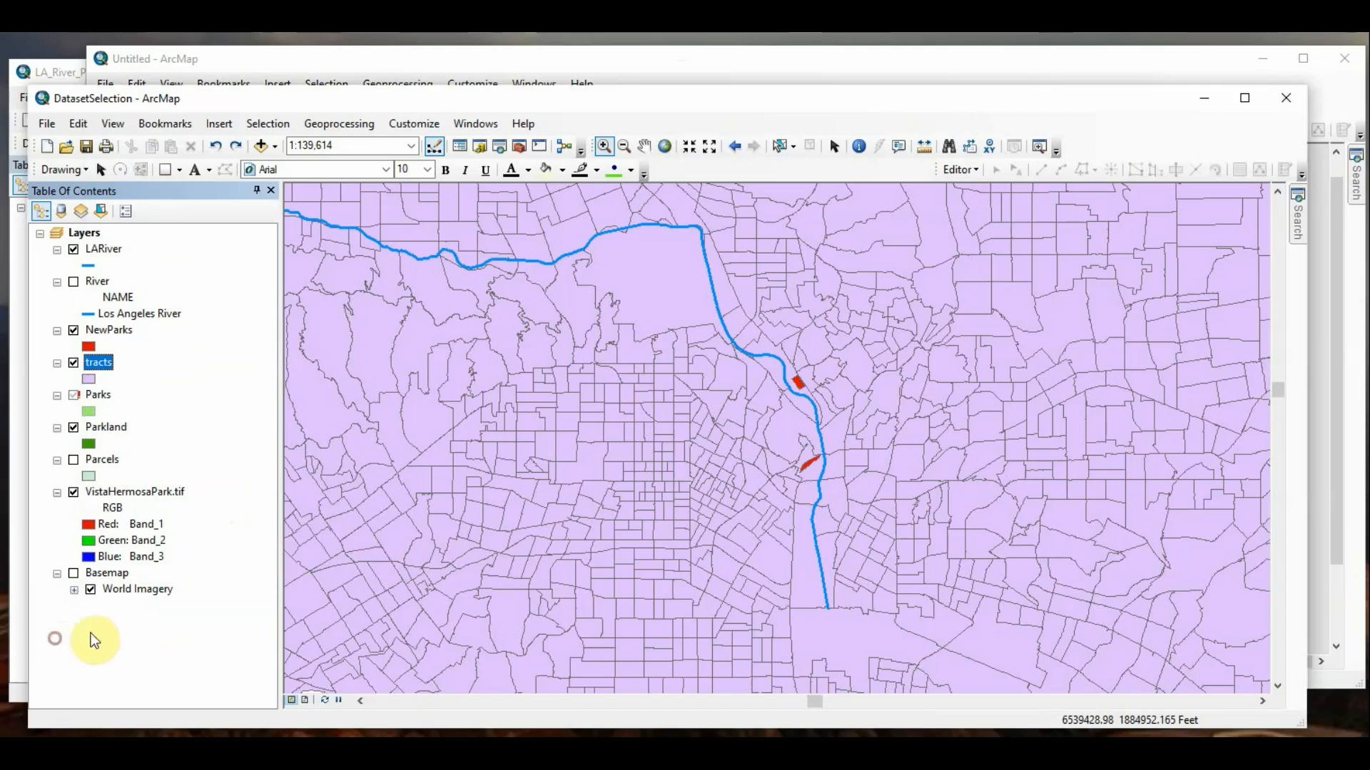
right_click(107, 365)
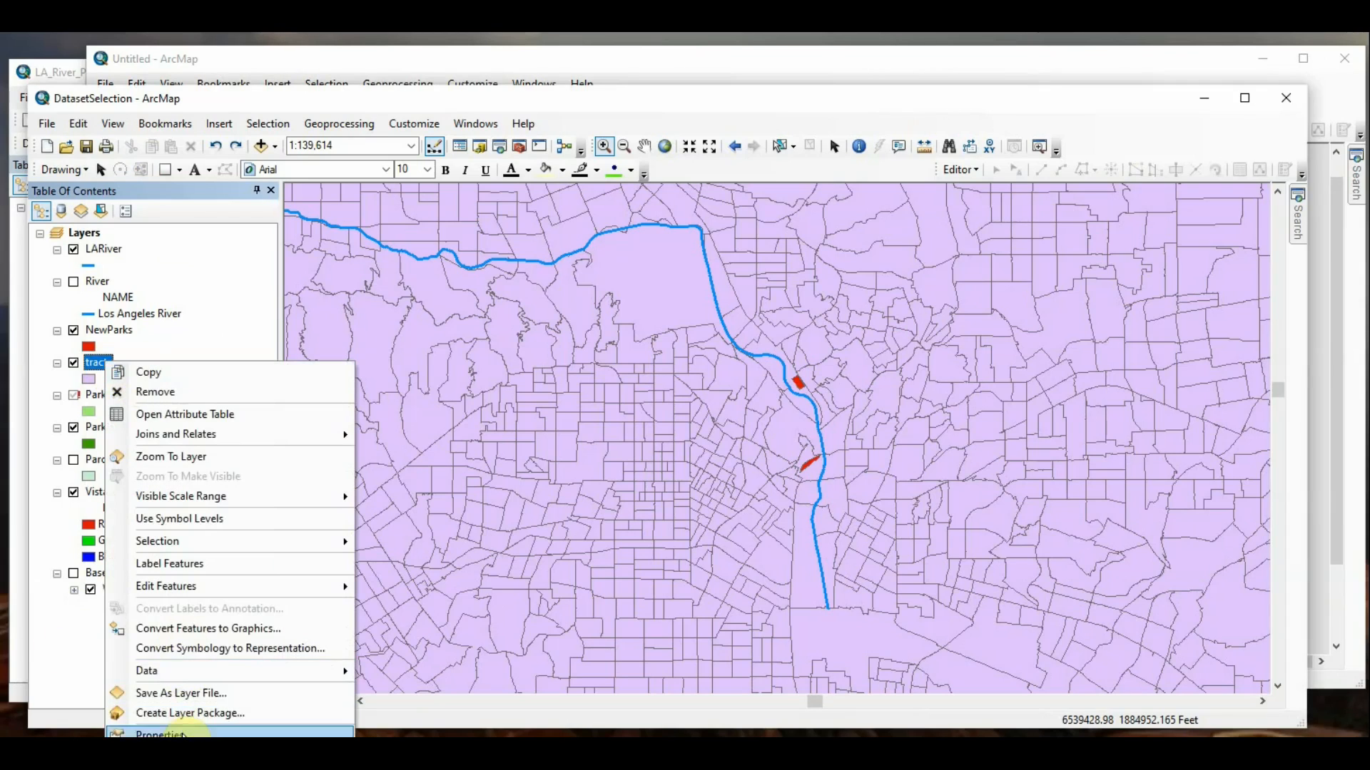
left_click(142, 732)
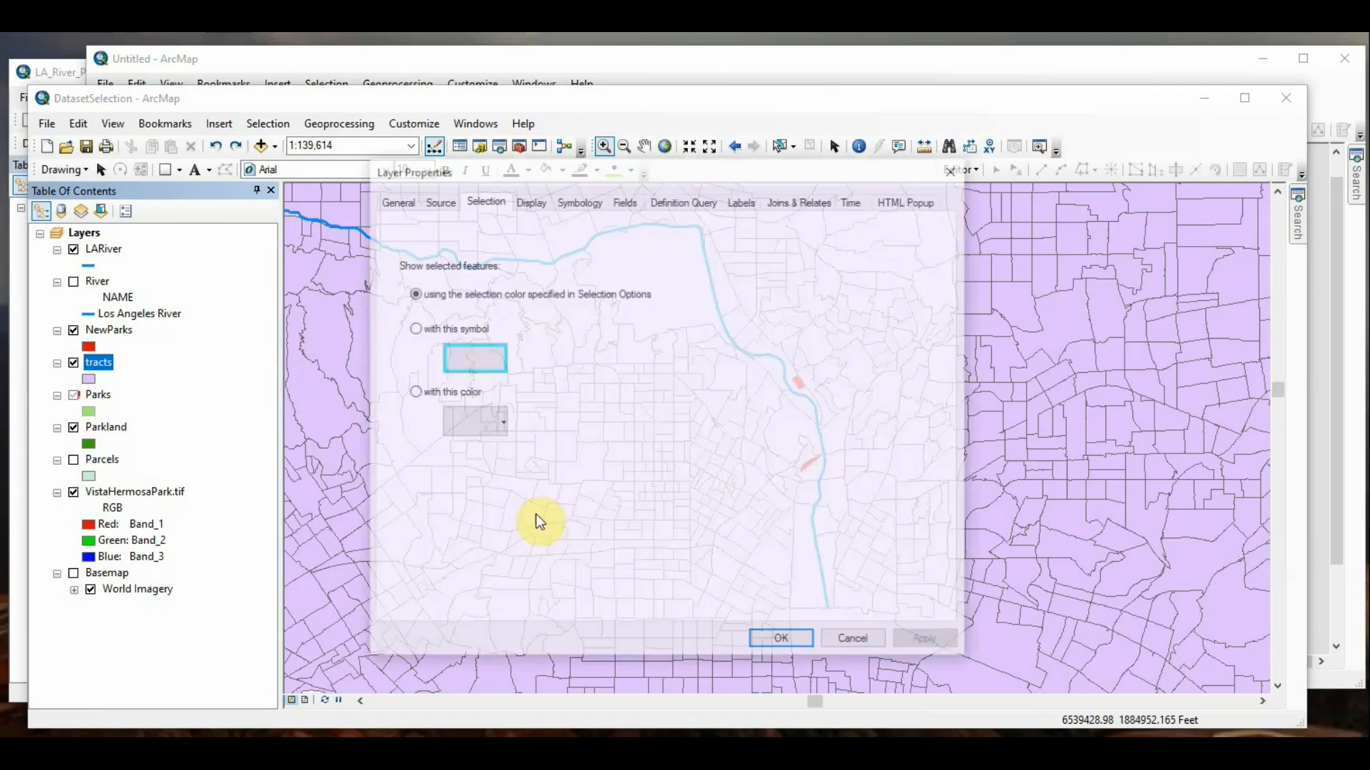
left_click(395, 200)
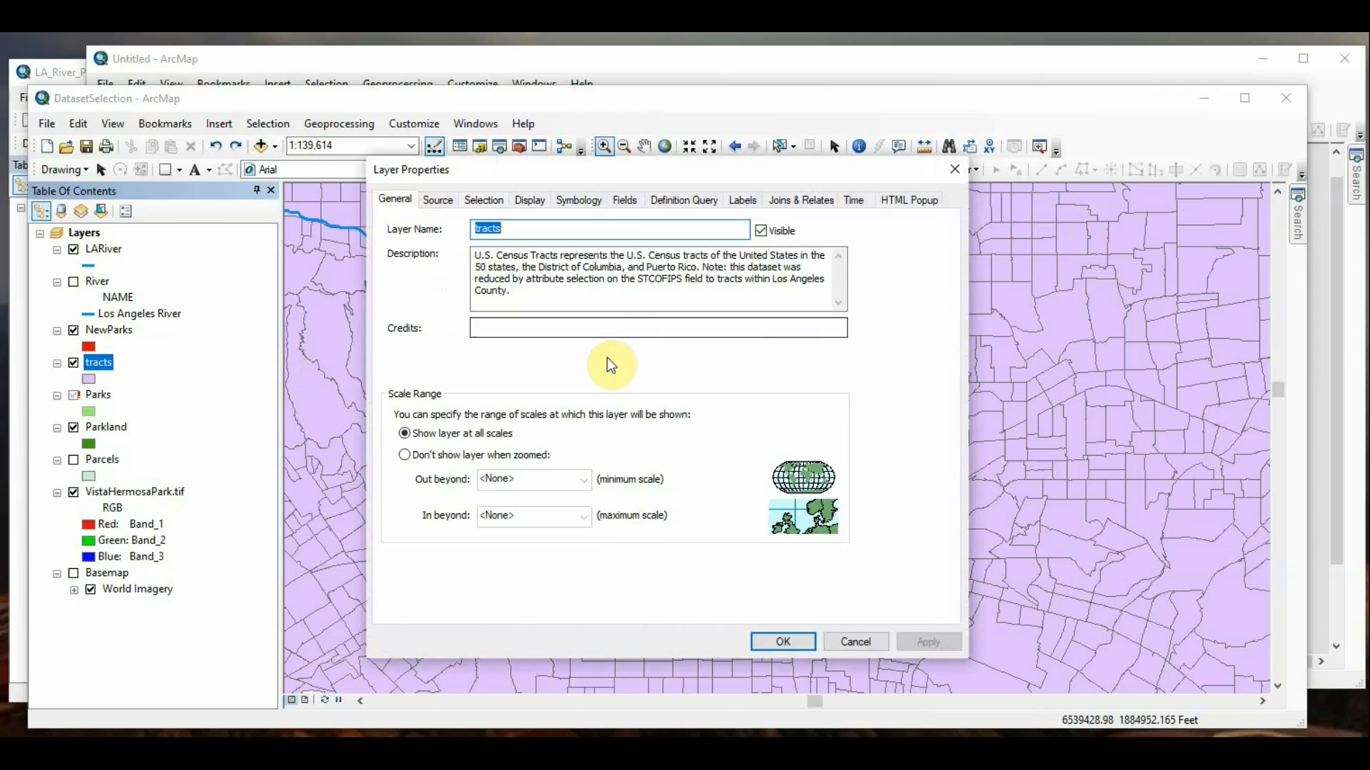
Step: Examine the tracts layer's name, visibility option and description, then close its properties without saving
left_click(528, 229)
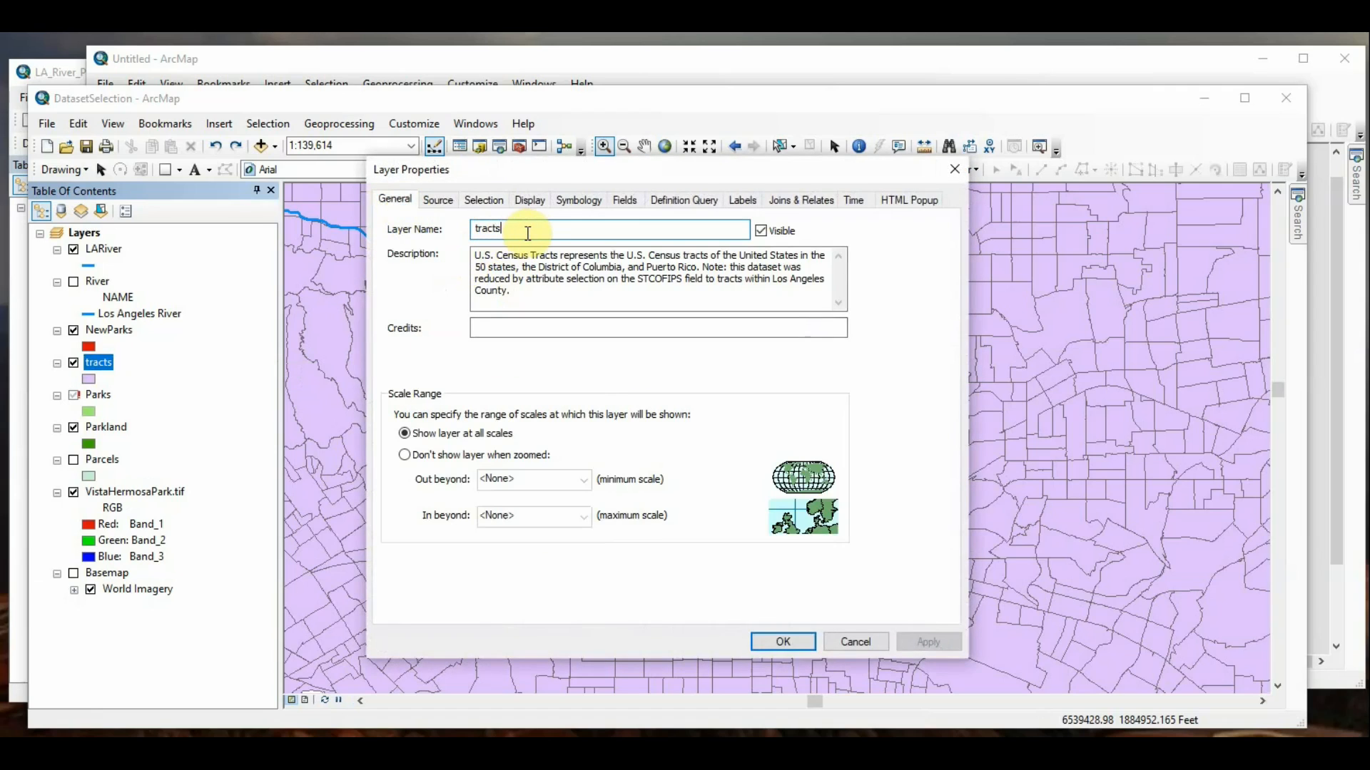
left_click(760, 232)
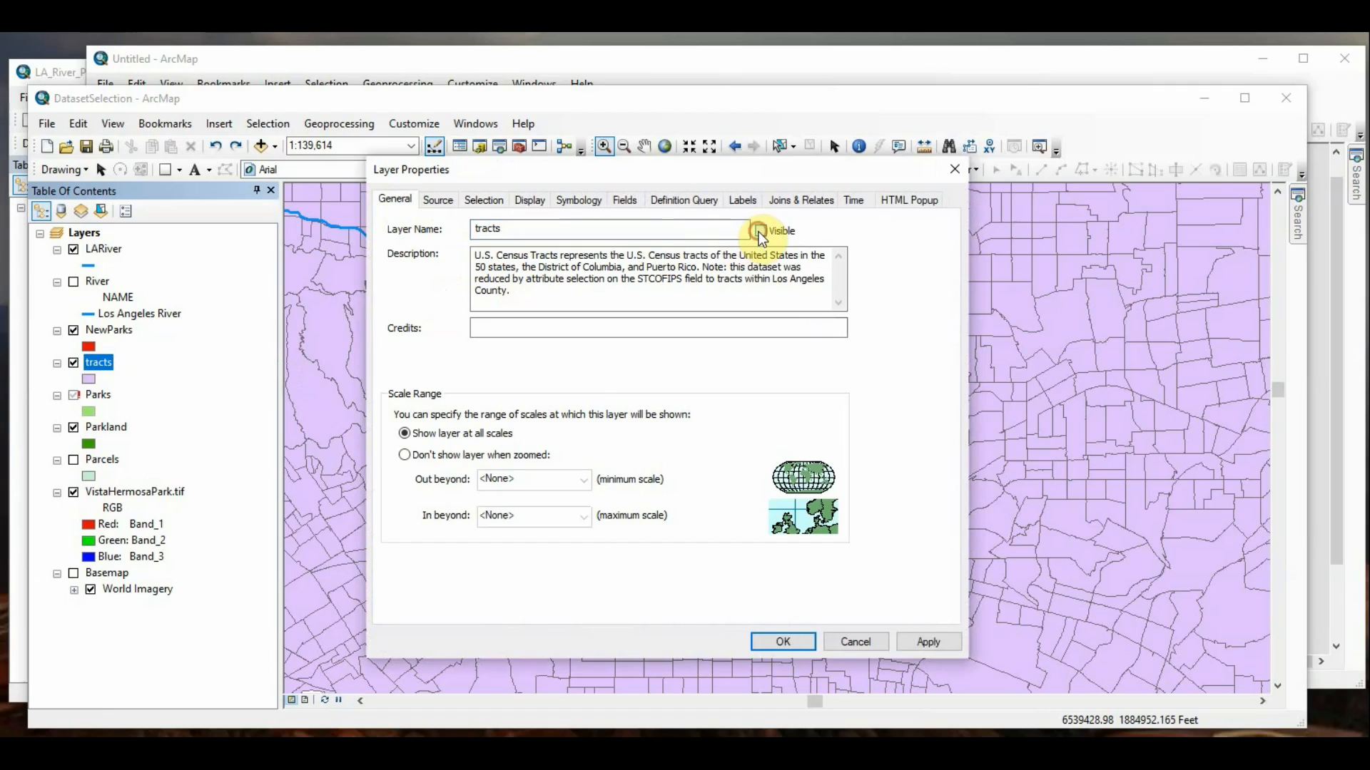
left_click(759, 233)
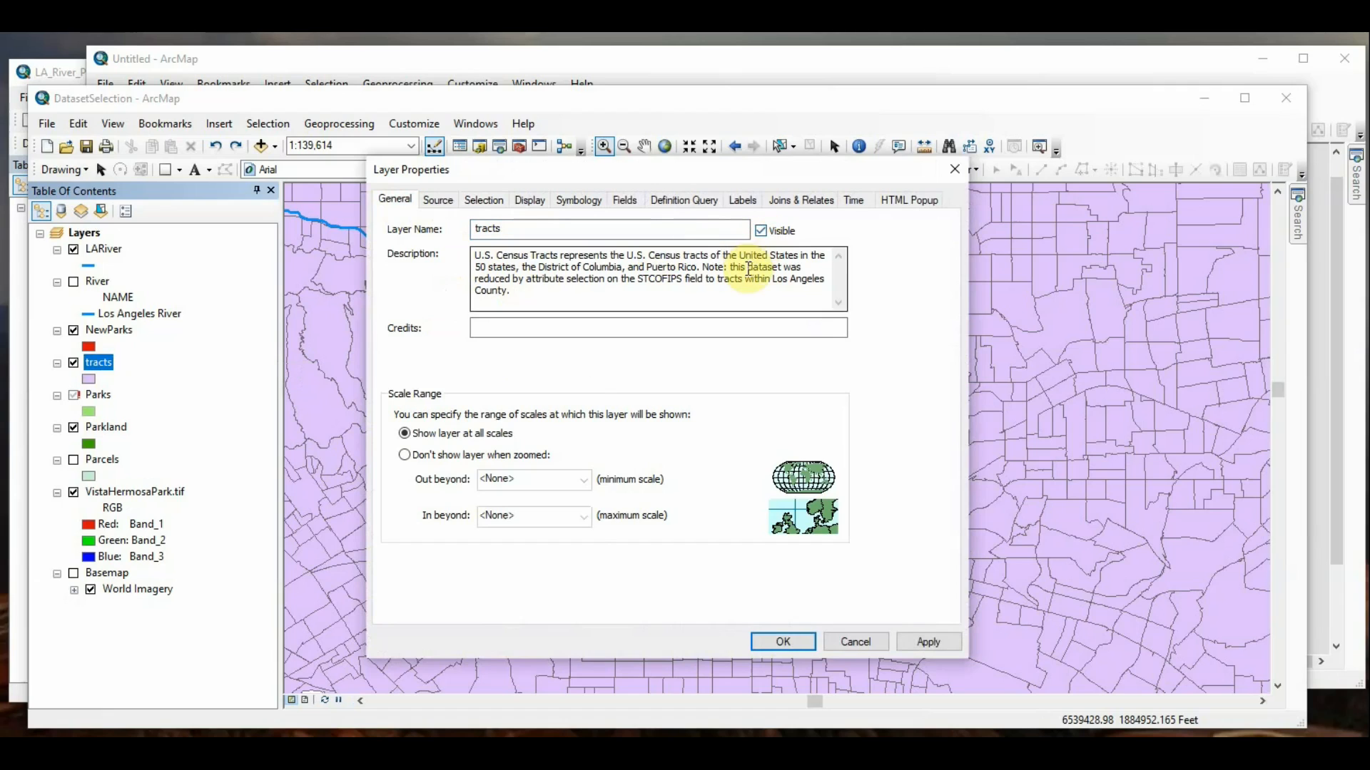
left_click_drag(799, 279, 529, 271)
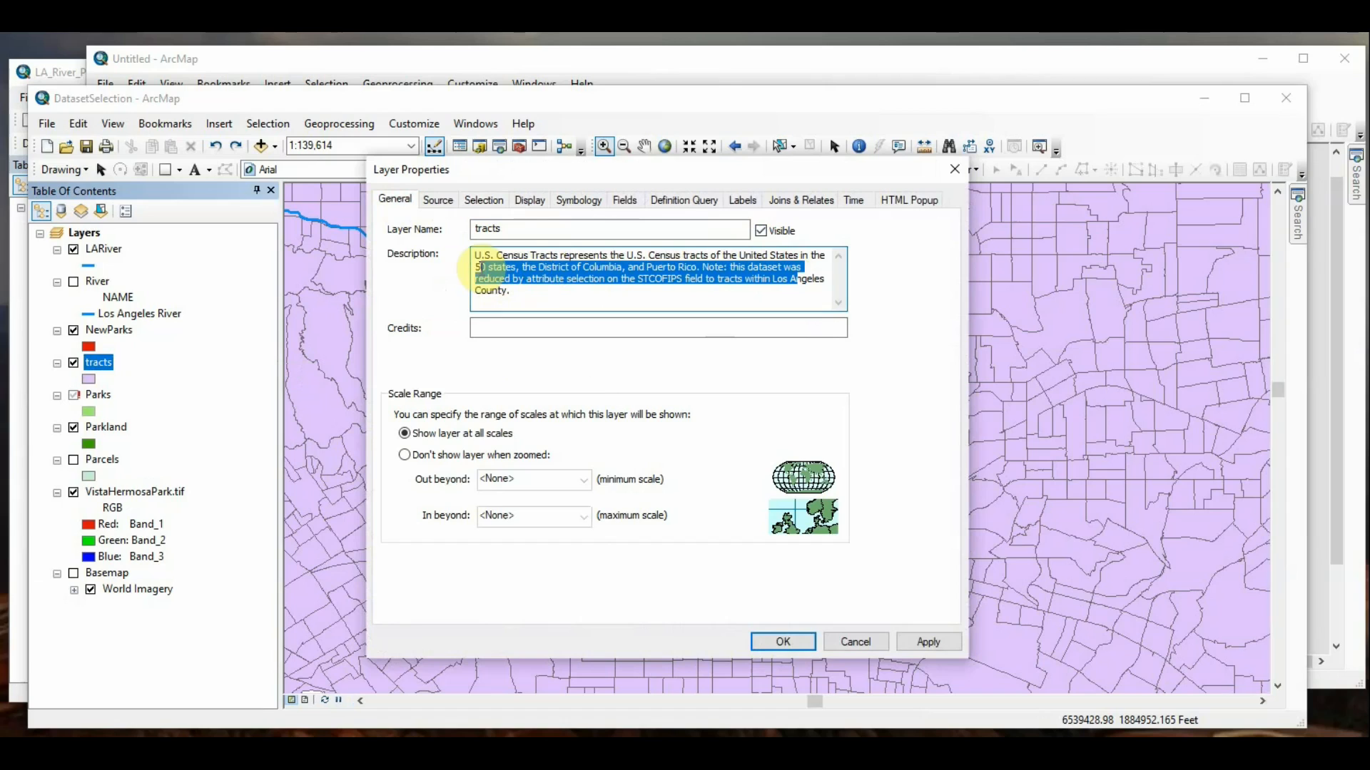
left_click(599, 291)
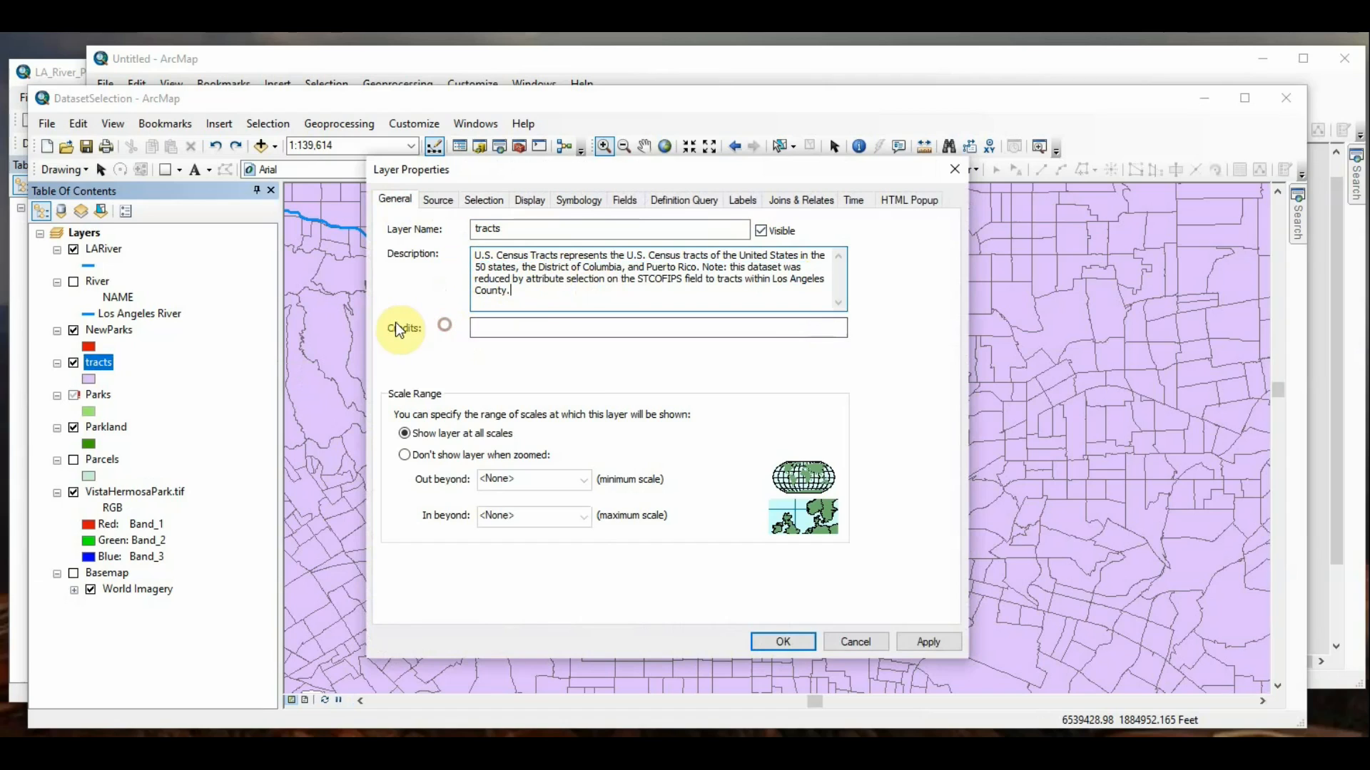
left_click(856, 642)
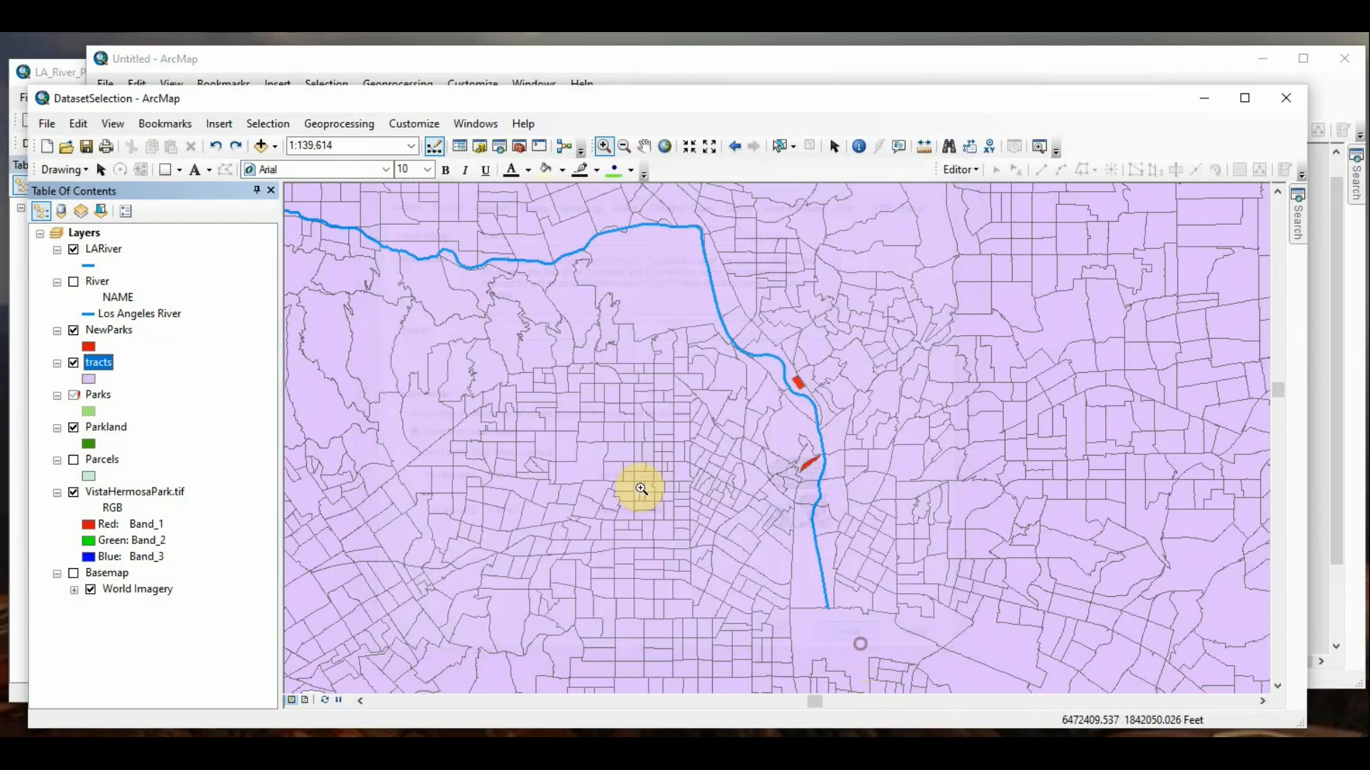
Step: Examine the description and credits in the LARiver layer's properties, then cancel
right_click(97, 251)
left_click(514, 453)
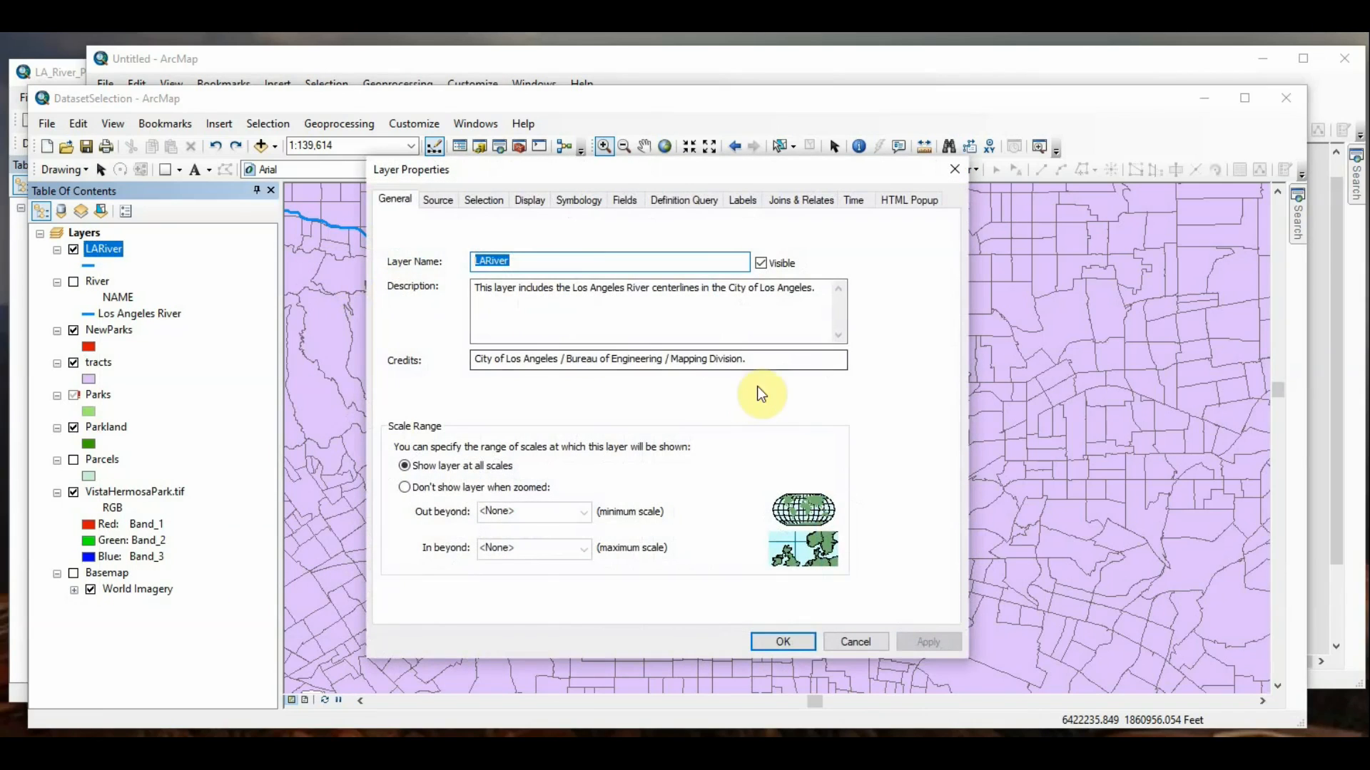
left_click_drag(784, 362, 468, 360)
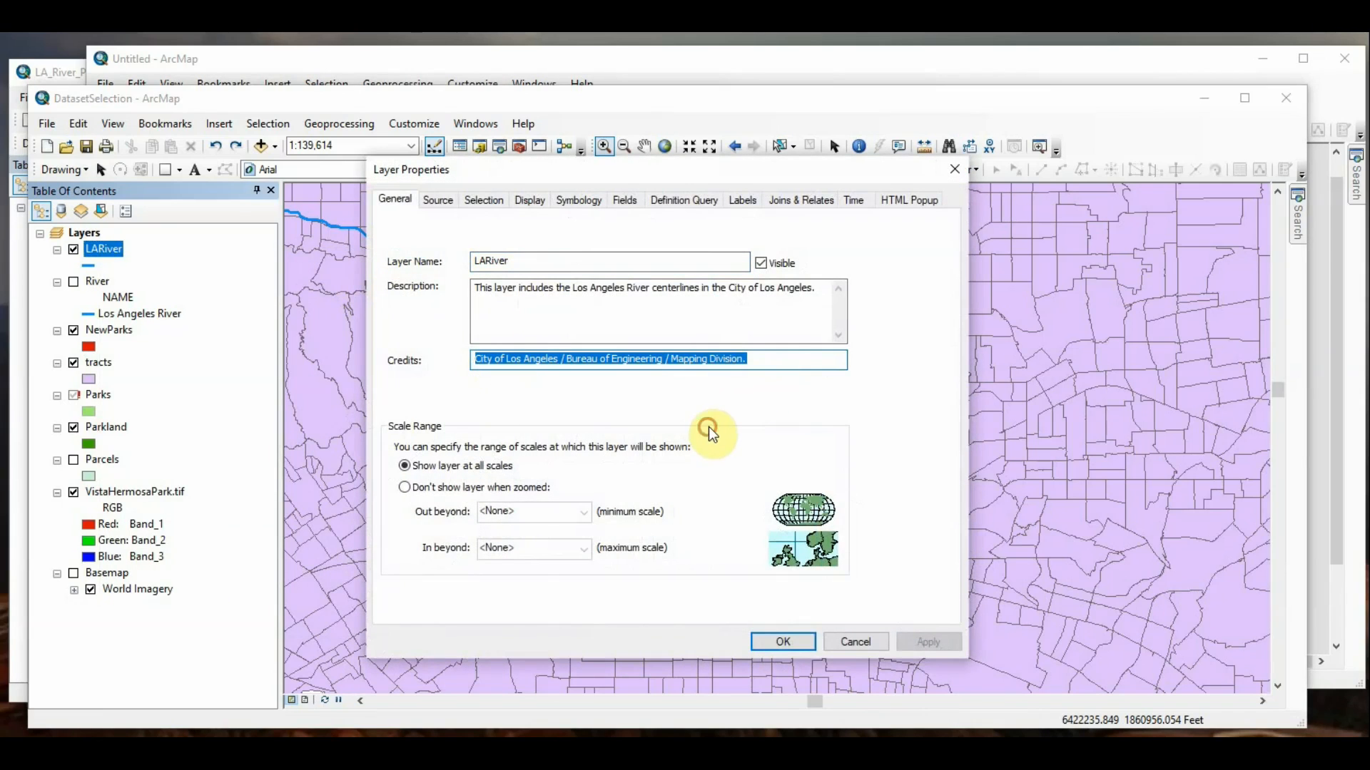
left_click(723, 360)
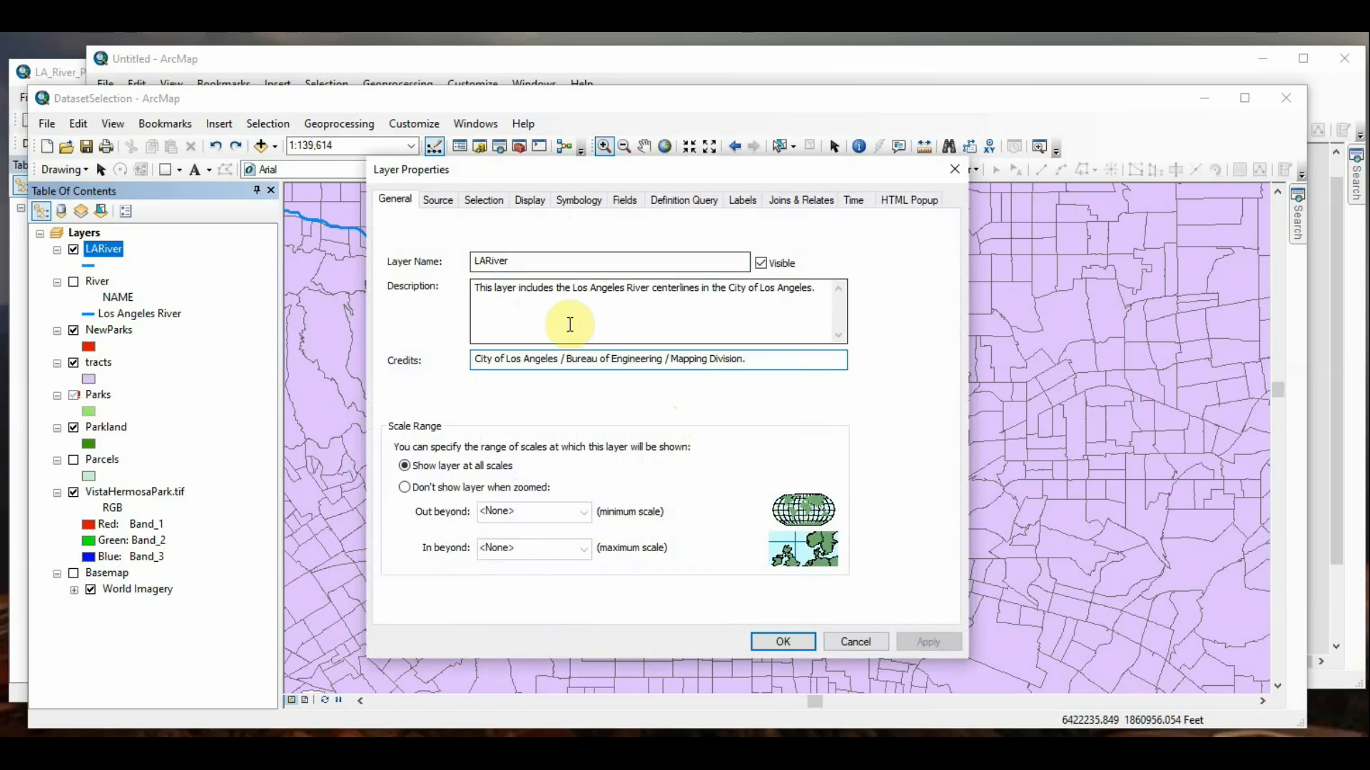
left_click(850, 650)
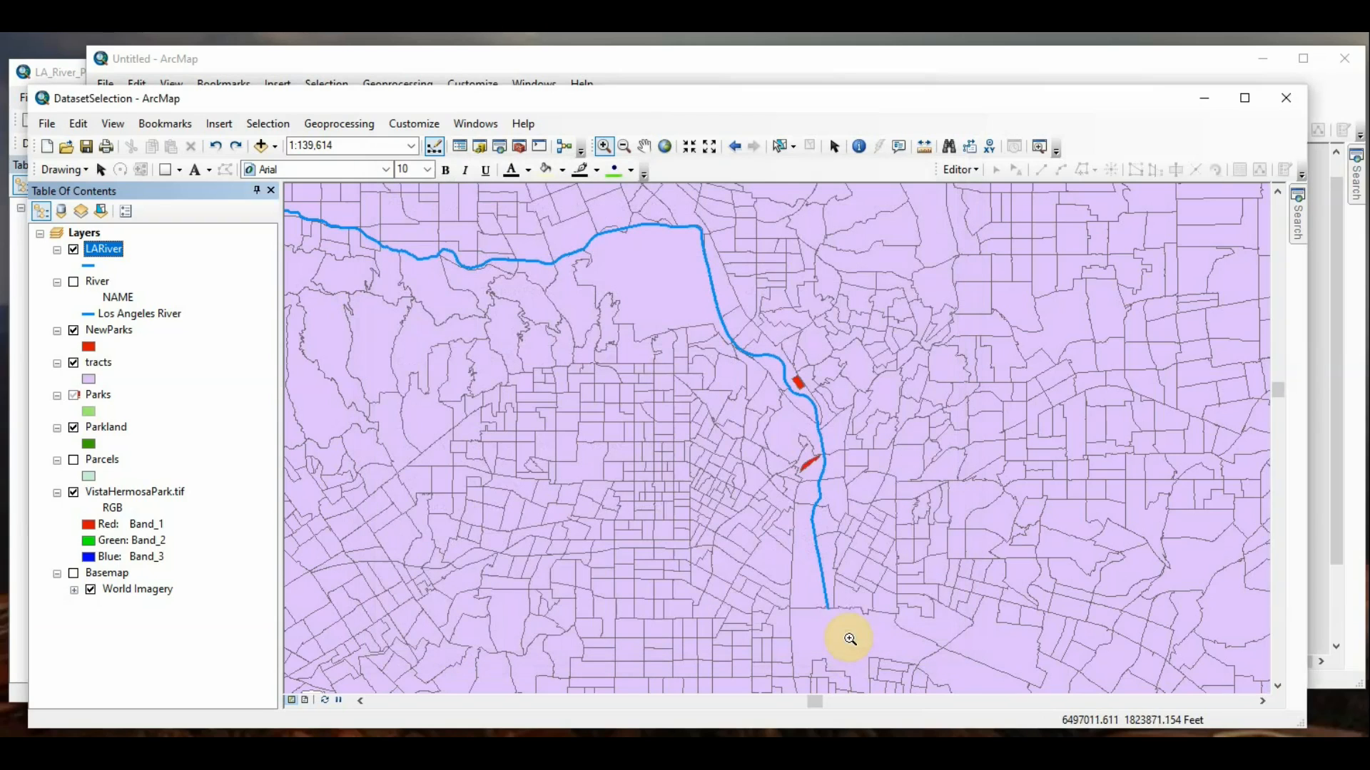
Step: Return to the Untitled map and review the general properties and scale range of the wMain layer
left_click(520, 72)
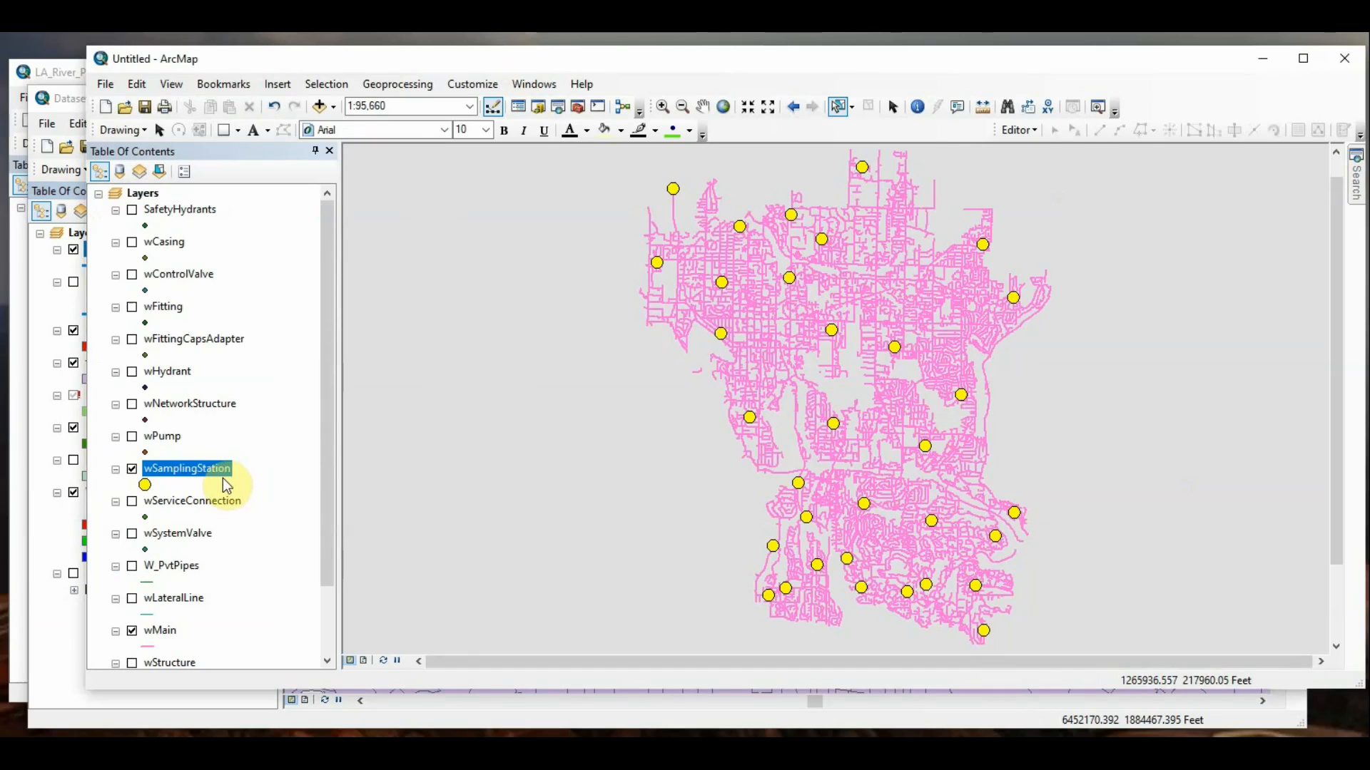
right_click(171, 637)
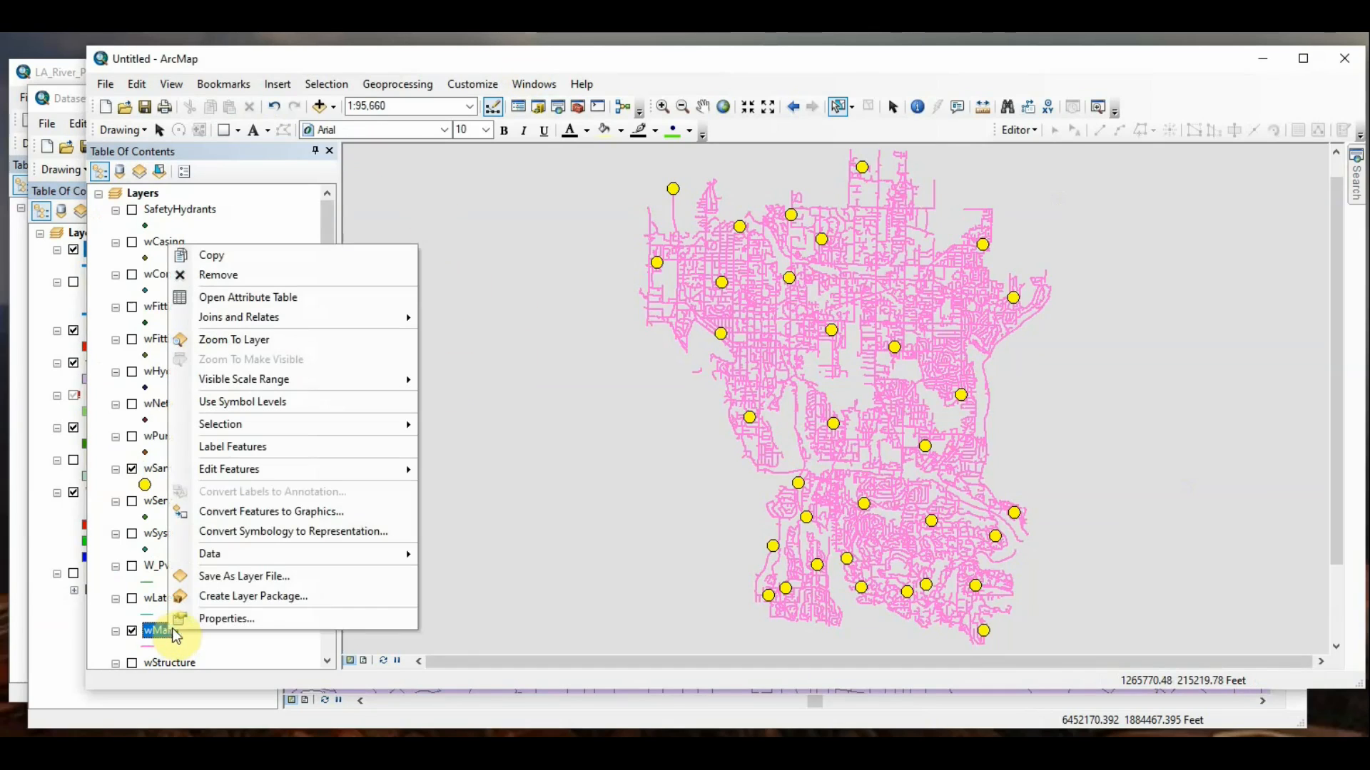
left_click(225, 619)
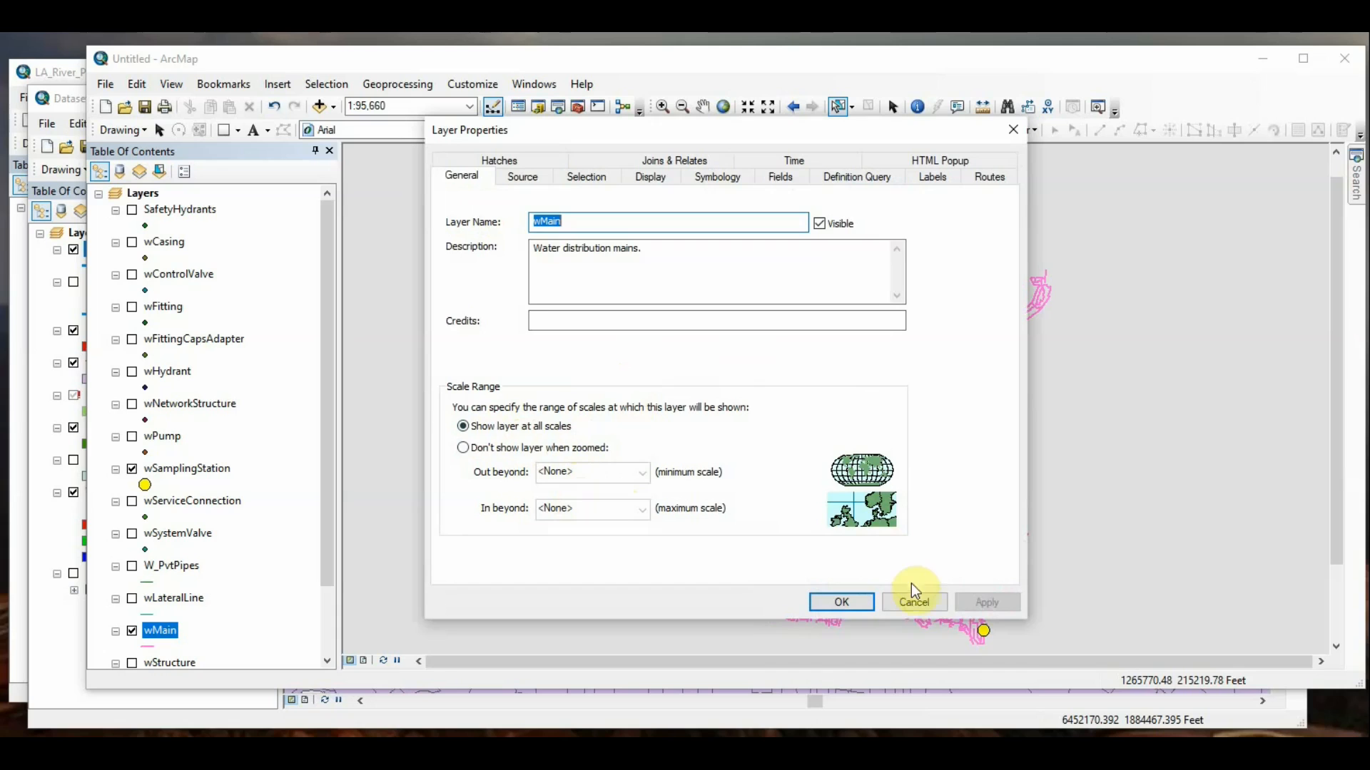
left_click(927, 602)
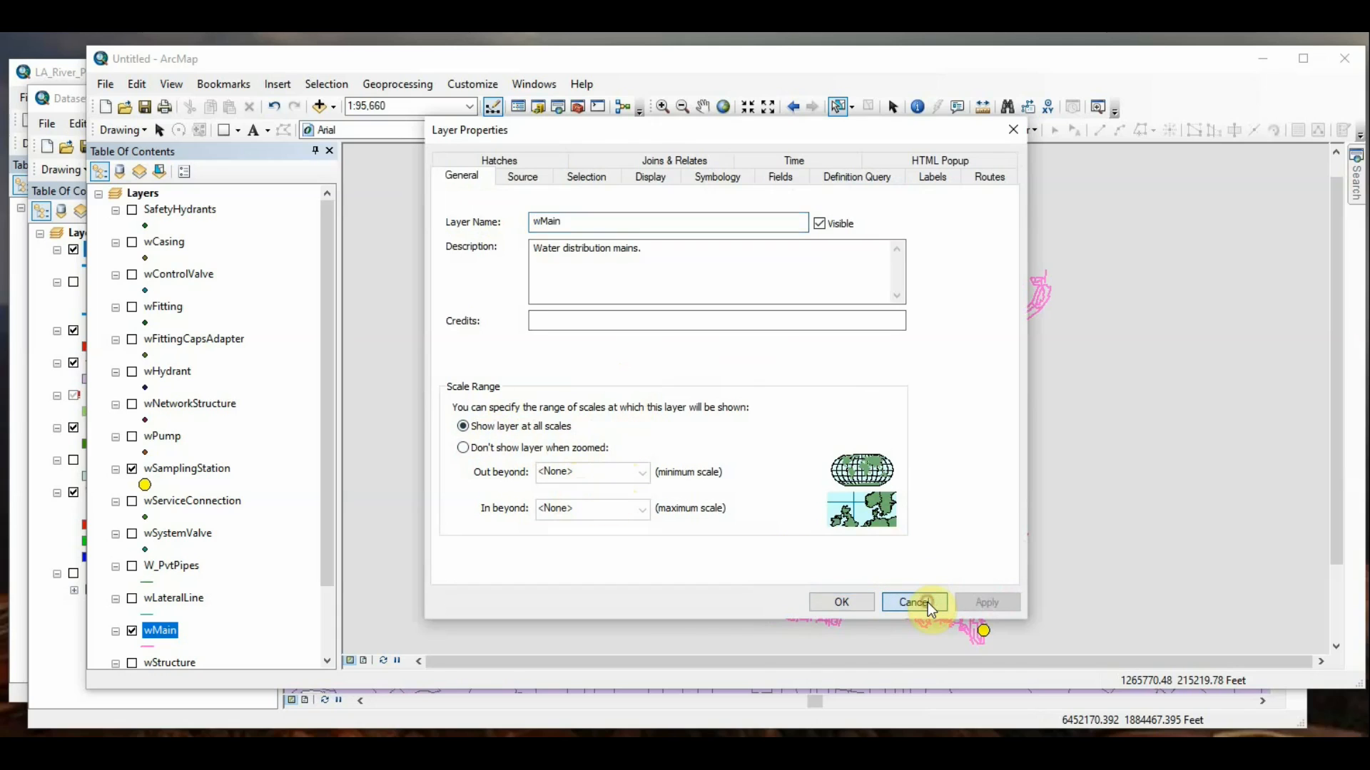
Step: Review the minimum and maximum scale limits in the wSamplingStation layer's properties and close them unchanged
right_click(200, 469)
left_click(244, 460)
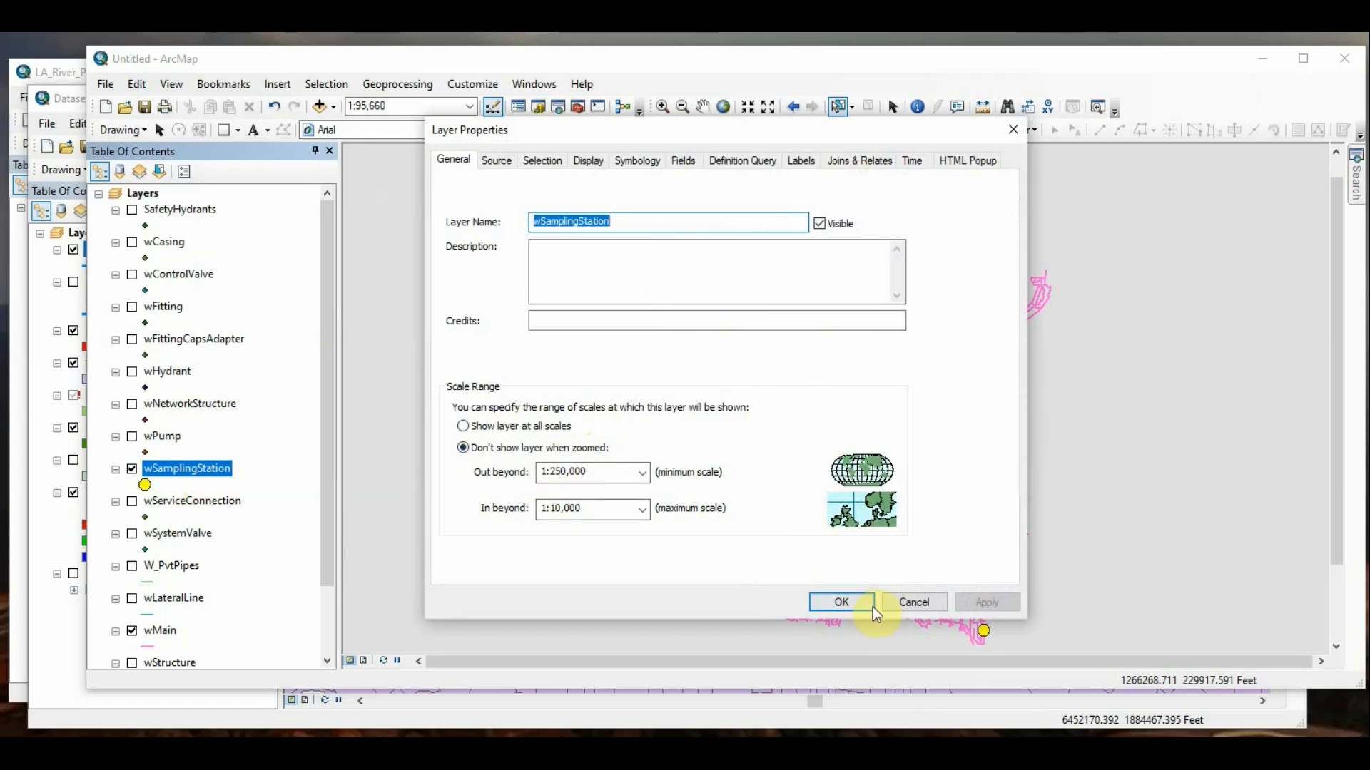
left_click(906, 603)
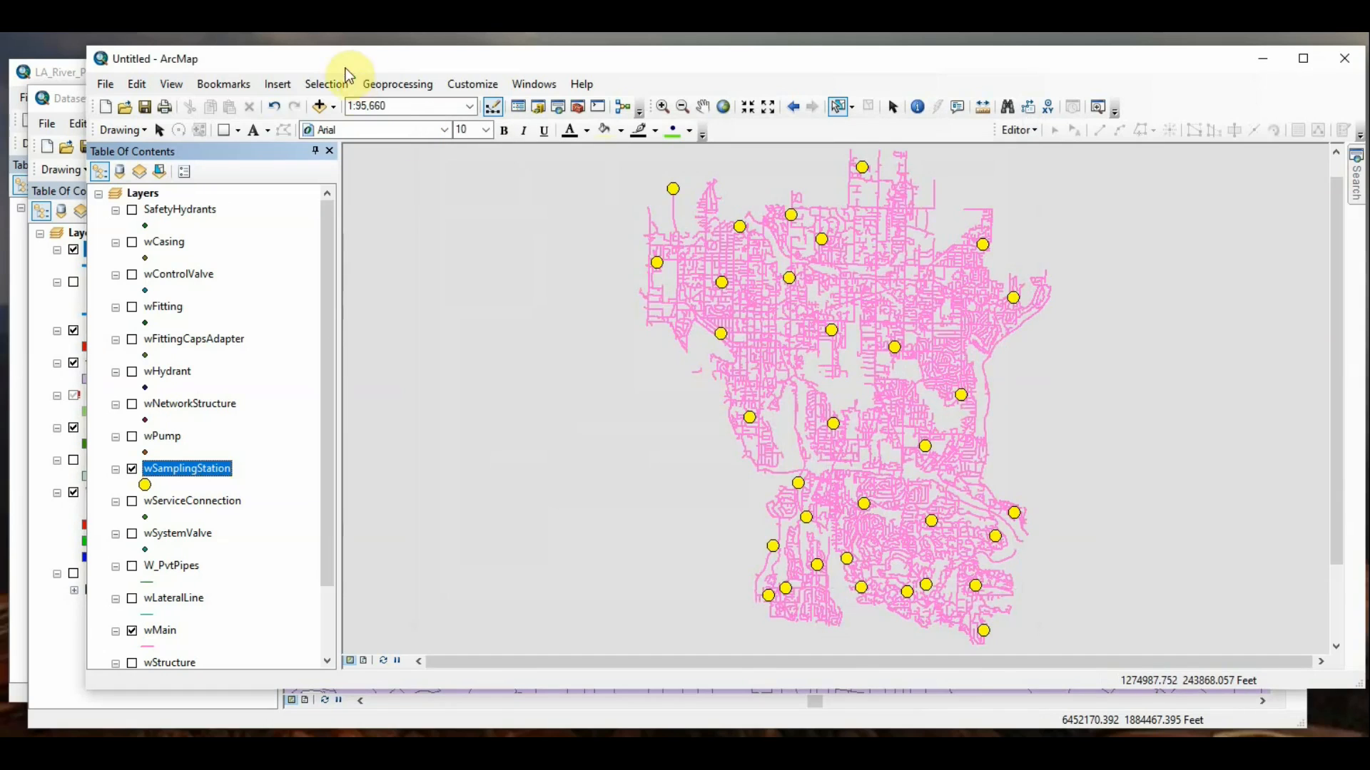
Step: Set the map scale to 1:251,000, beyond the wSamplingStation layer's minimum scale
left_click(419, 106)
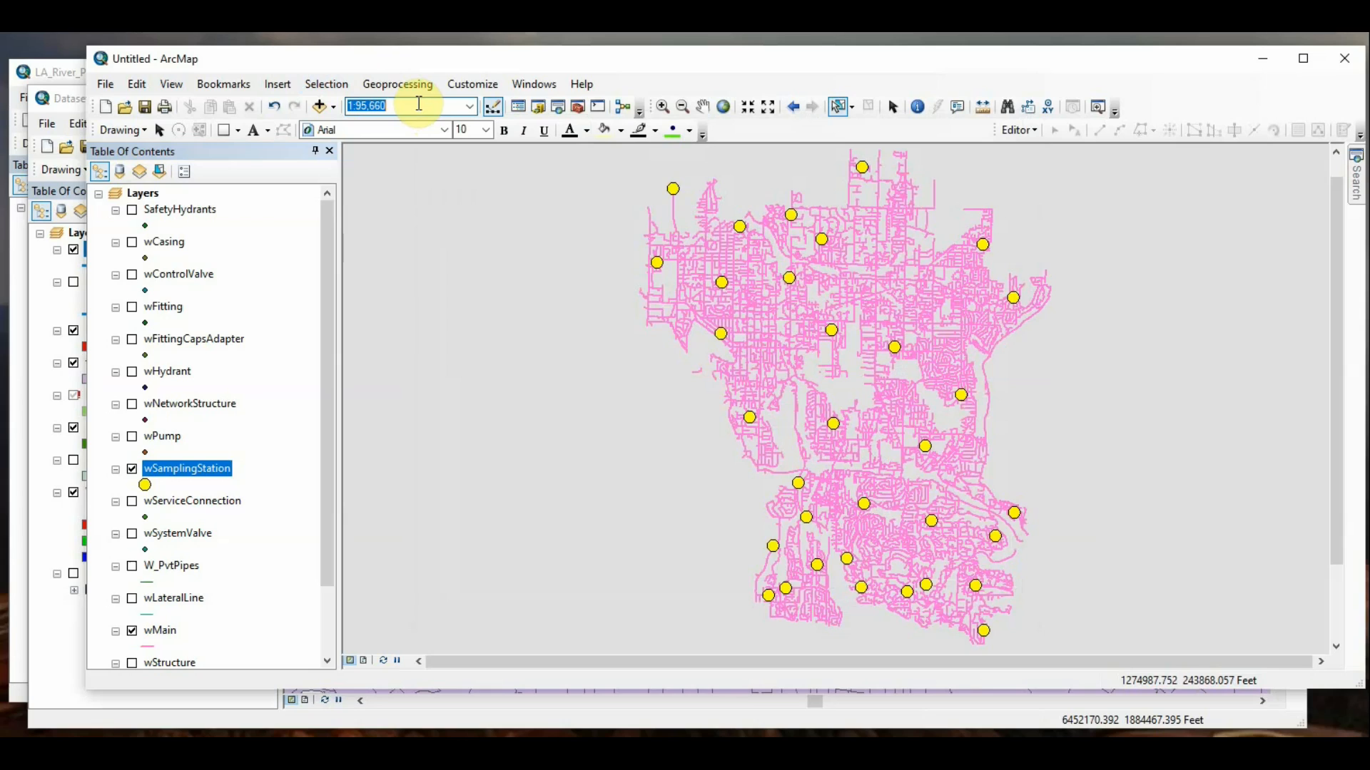
type("251000")
key("Return")
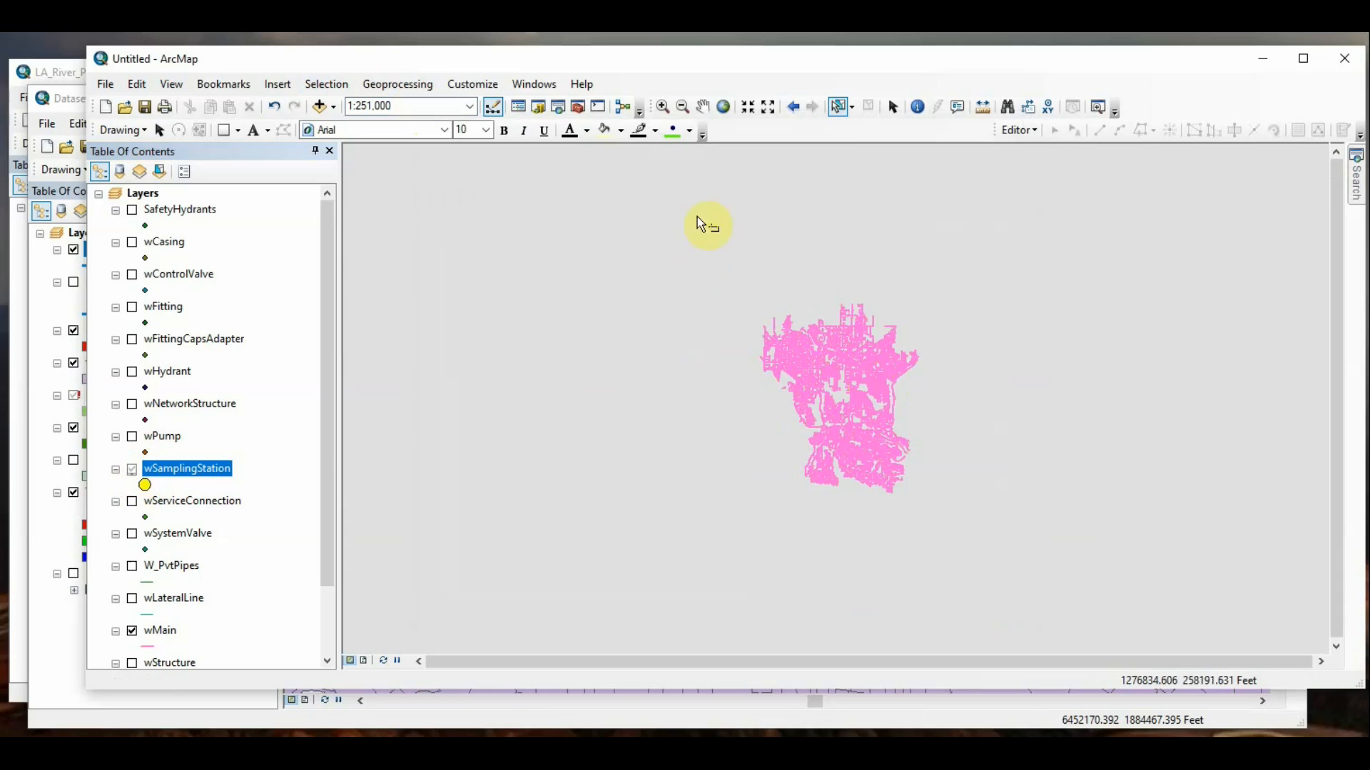
Step: Zoom in on the southwest part of the water mains and set the map scale to 1:9,999
left_click(668, 110)
left_click_drag(802, 419, 859, 470)
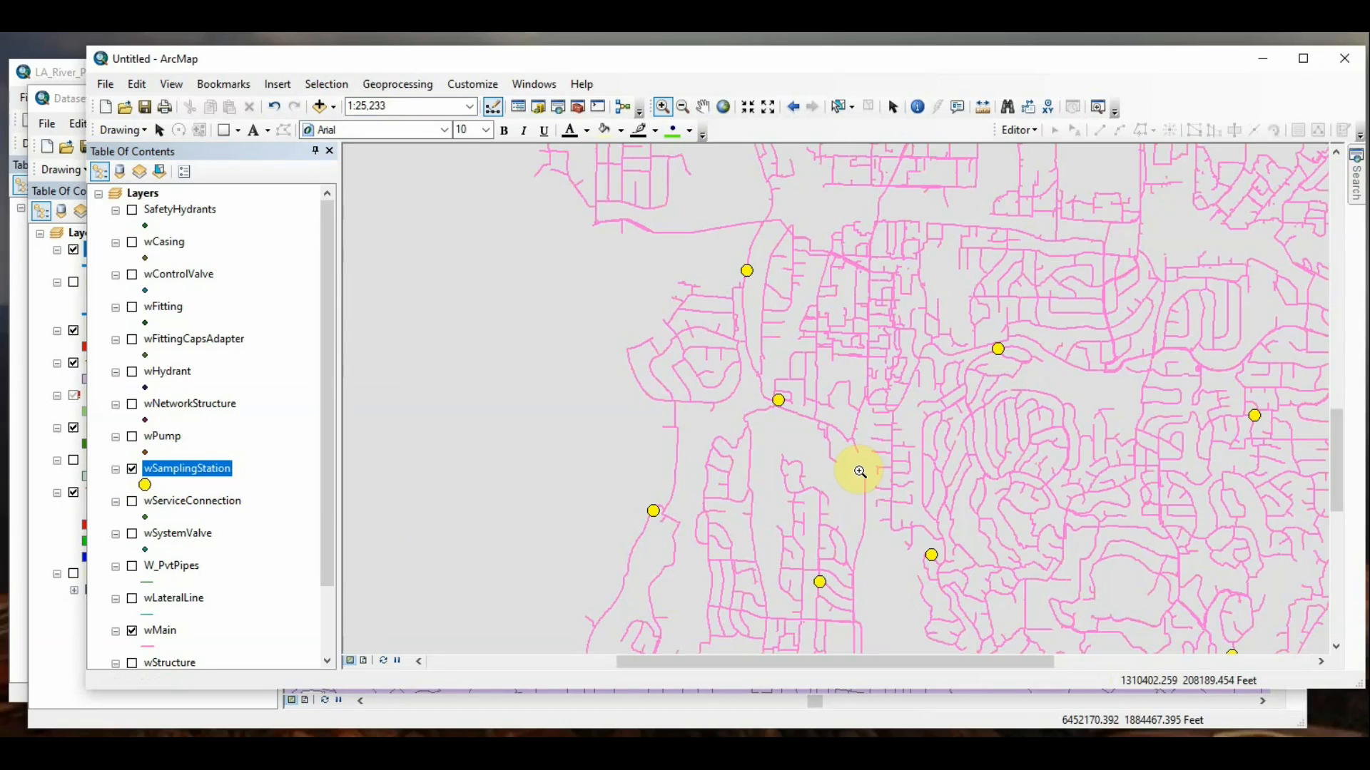
left_click(402, 104)
type("9,")
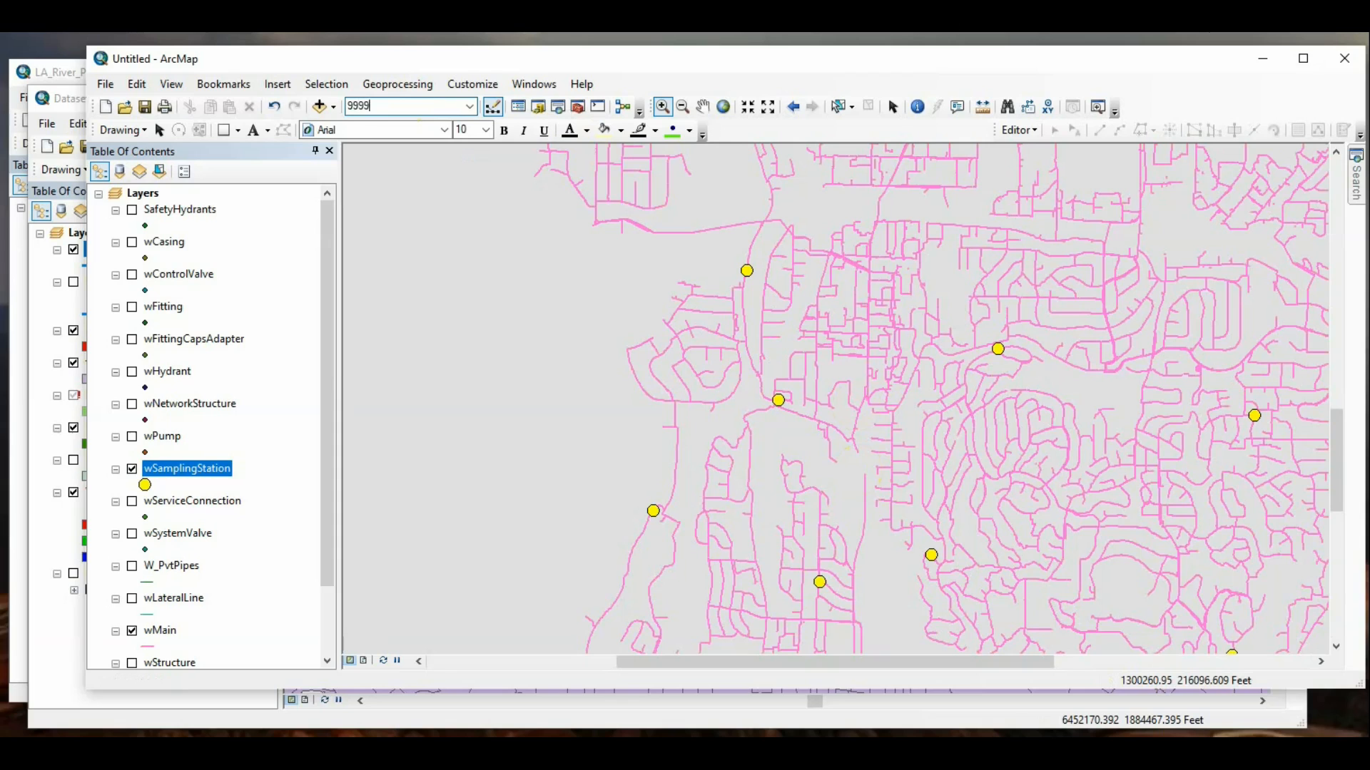
type("999")
key("Return")
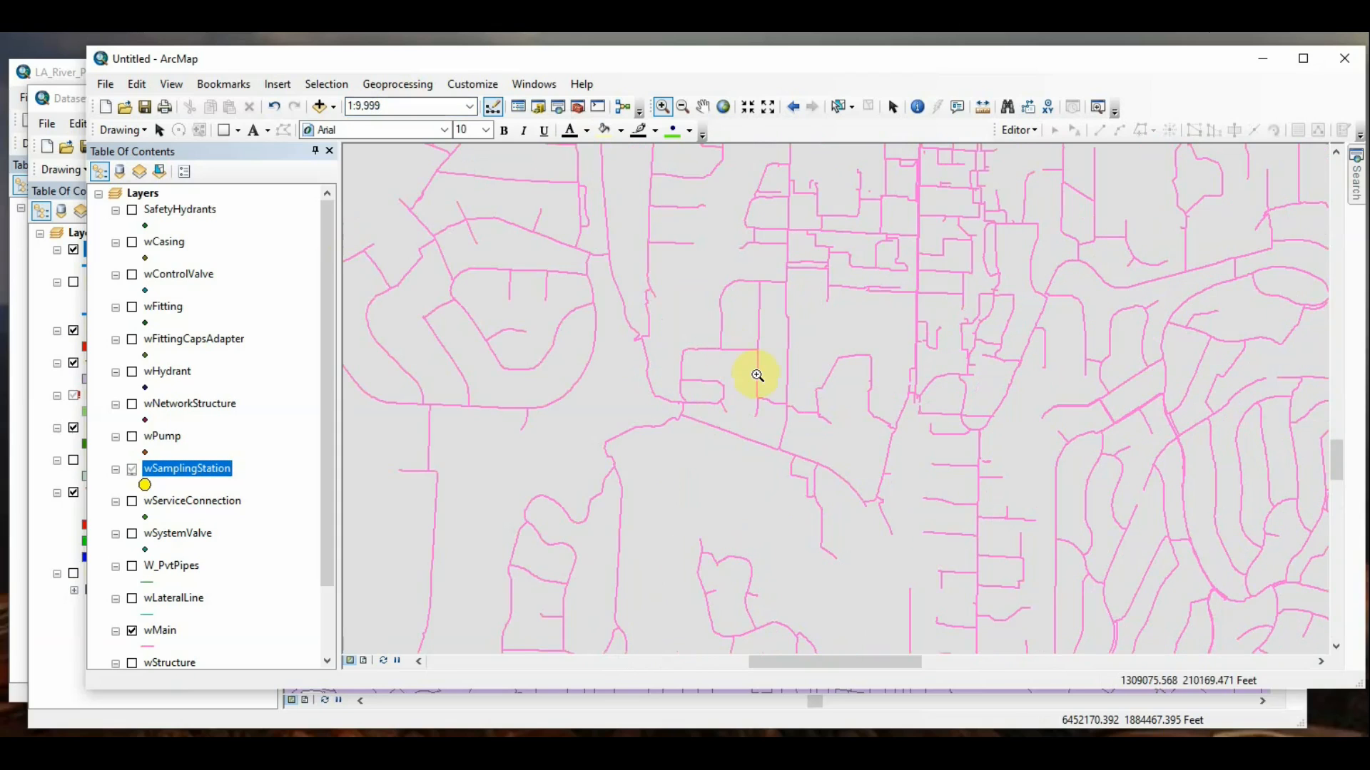
Step: Check the wSamplingStation layer's scale range against the current map scale, then cancel its properties
right_click(199, 474)
left_click(249, 452)
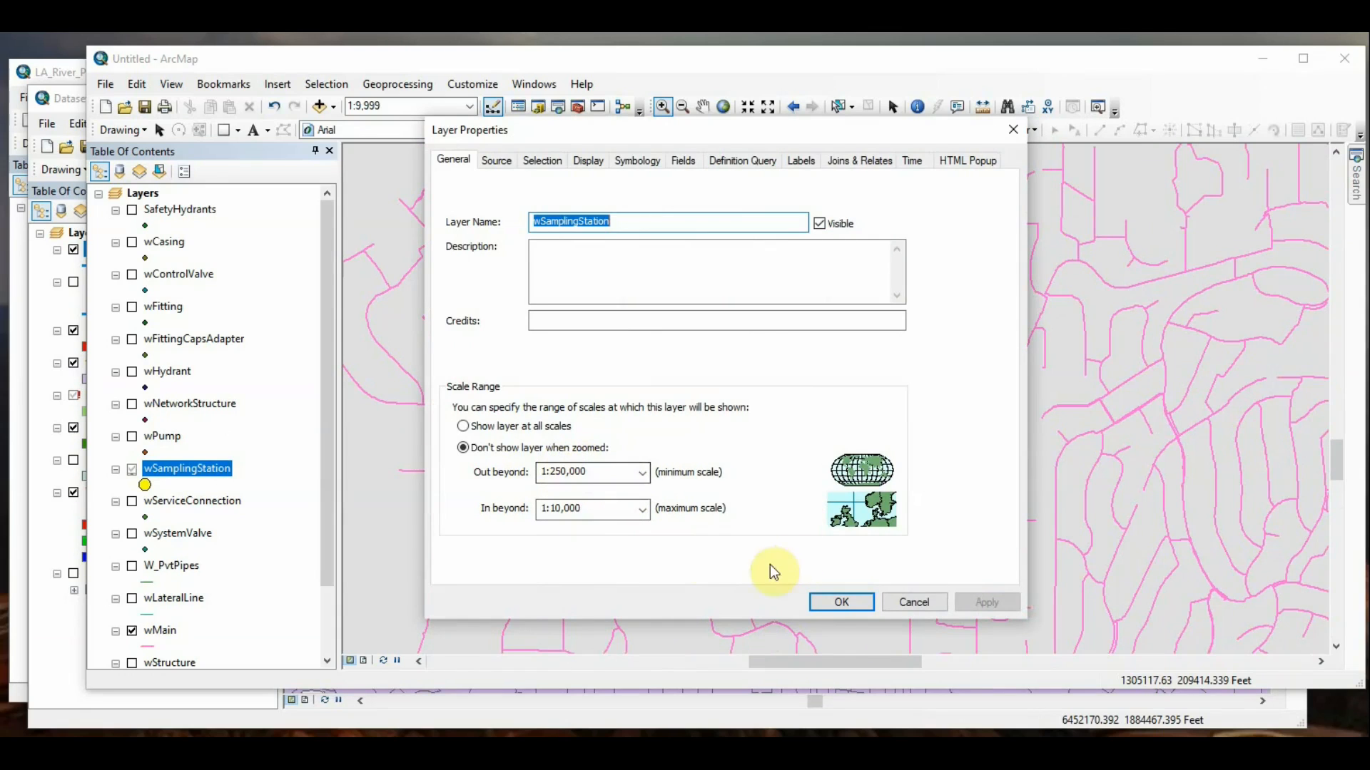
left_click(913, 603)
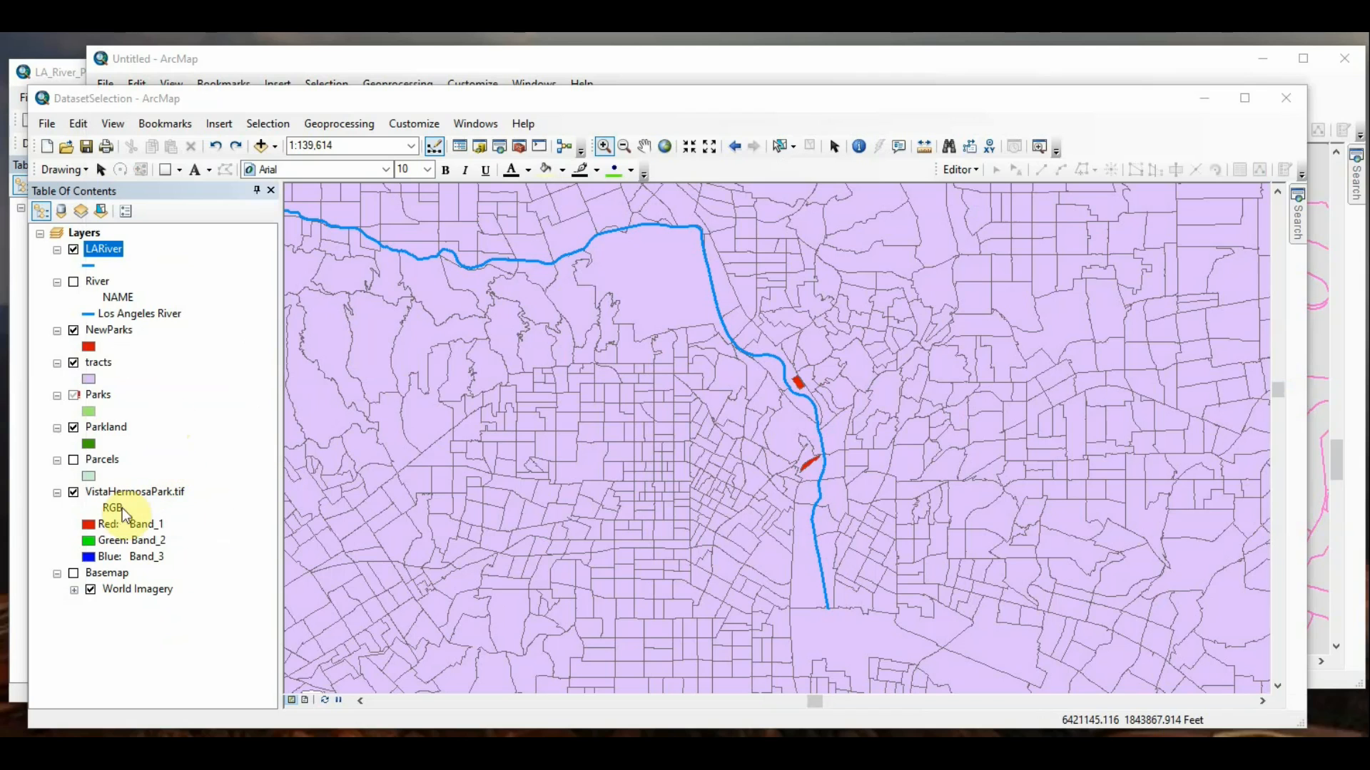
Step: Open the LARiver layer's source properties and examine its data type, shapefile path and geometry type
right_click(106, 254)
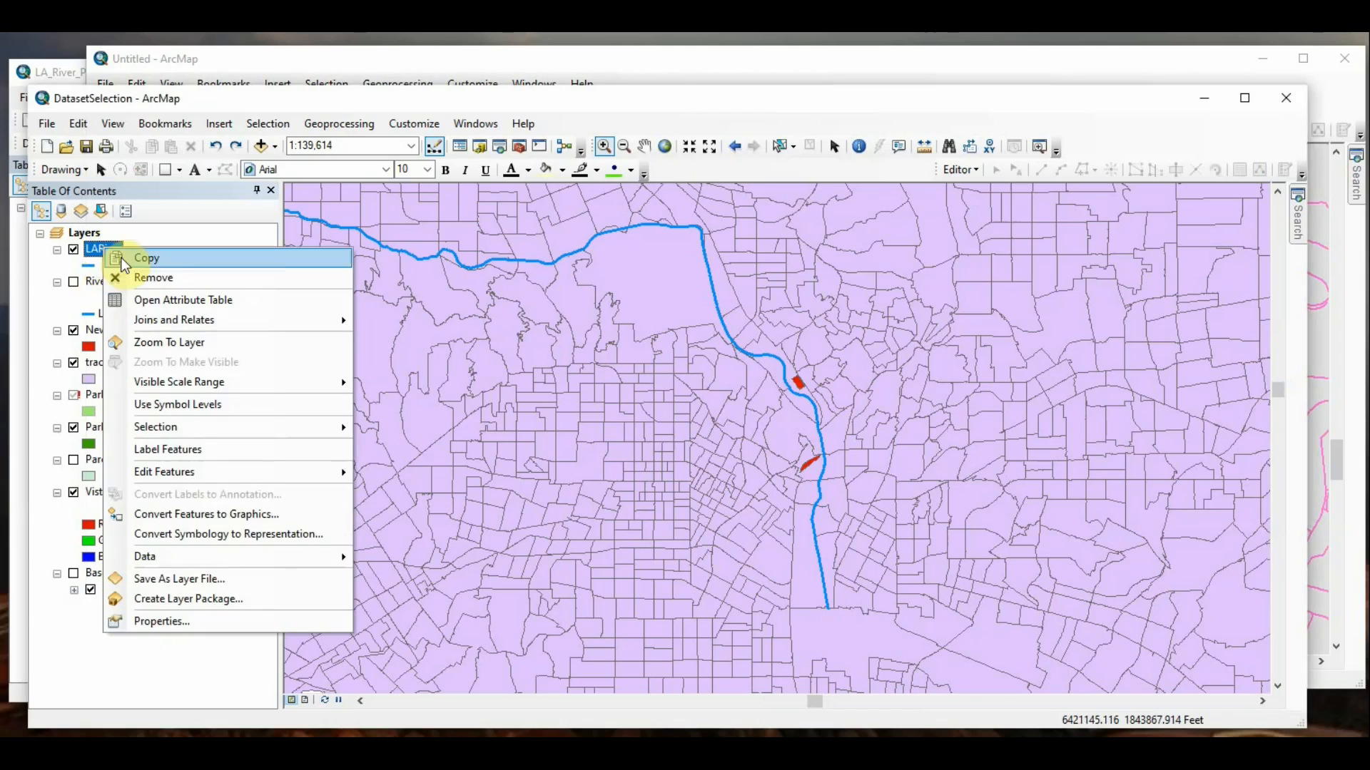
left_click(174, 619)
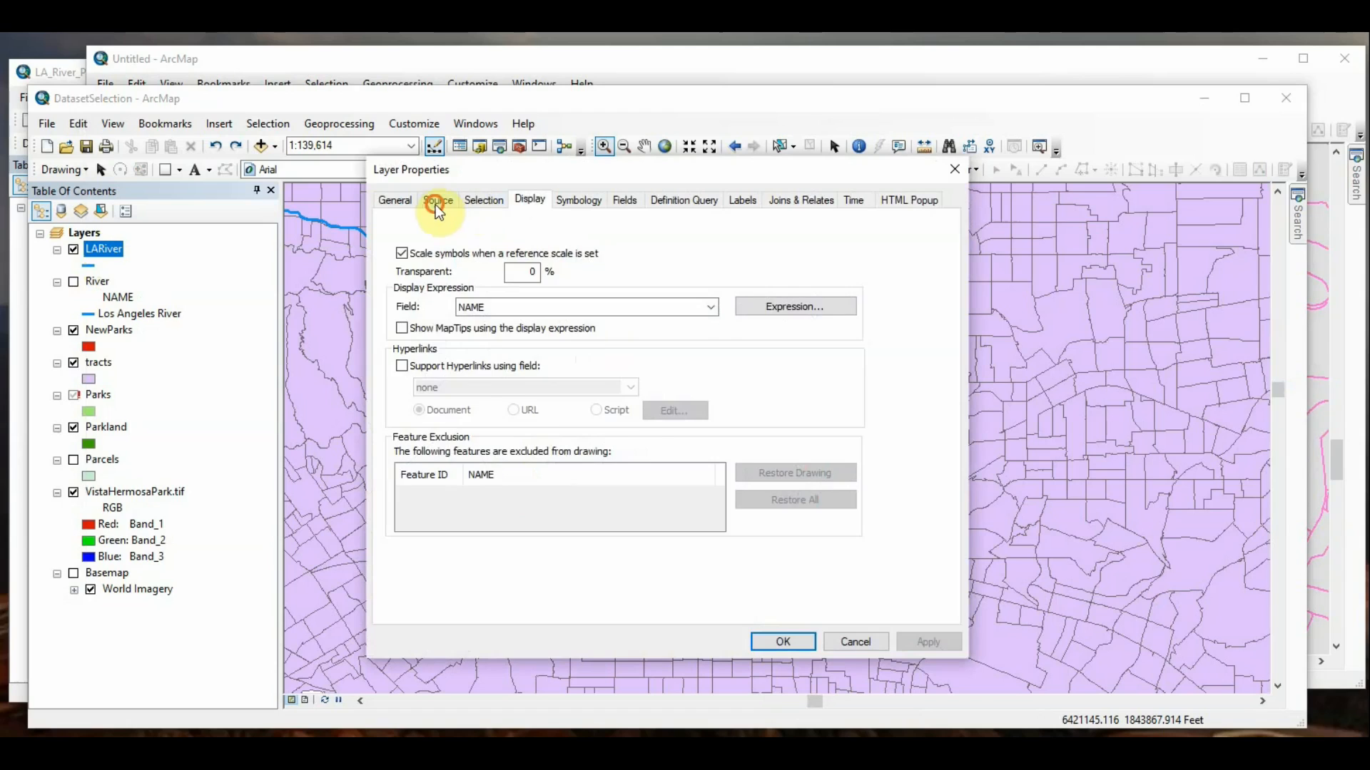
left_click(437, 206)
mouse_move(797, 374)
left_mouse_down()
mouse_move(789, 396)
mouse_move(788, 369)
left_mouse_up()
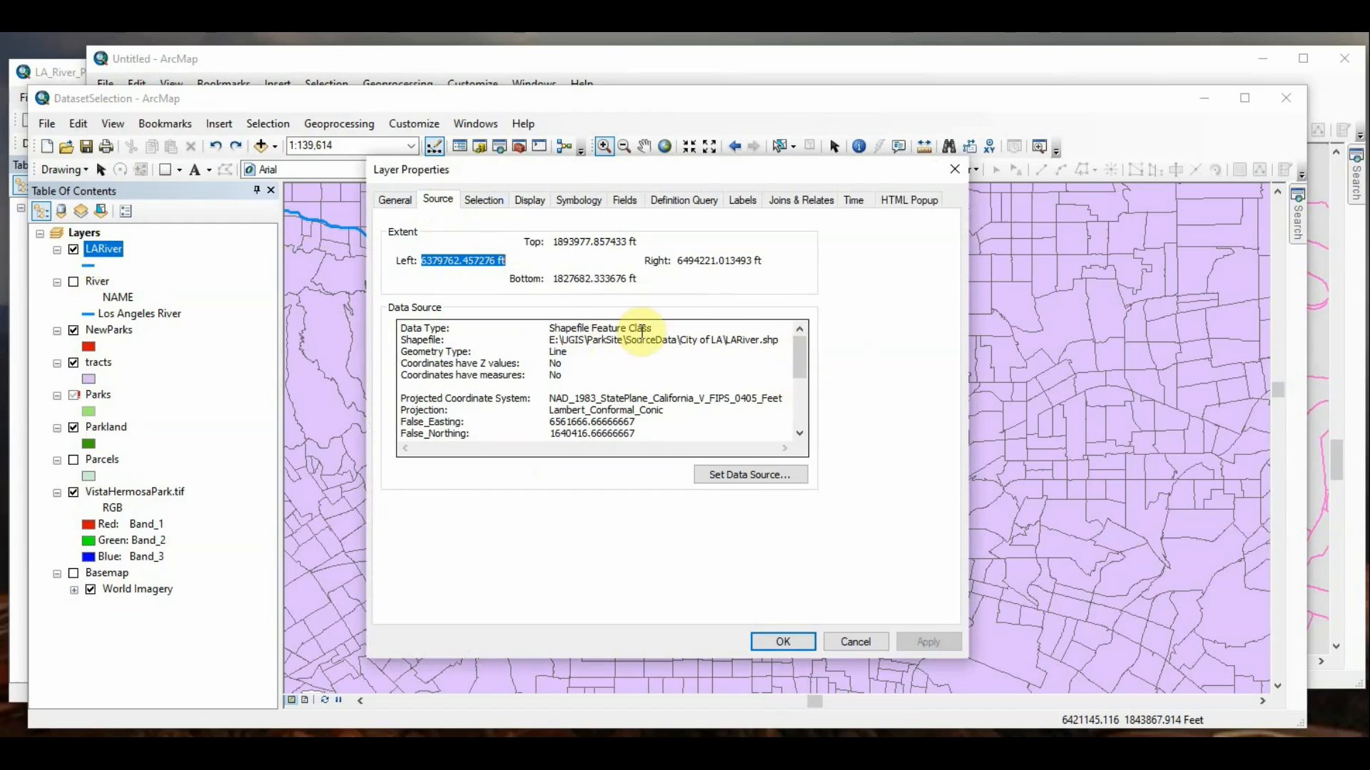
left_click_drag(678, 335, 792, 345)
left_click(693, 370)
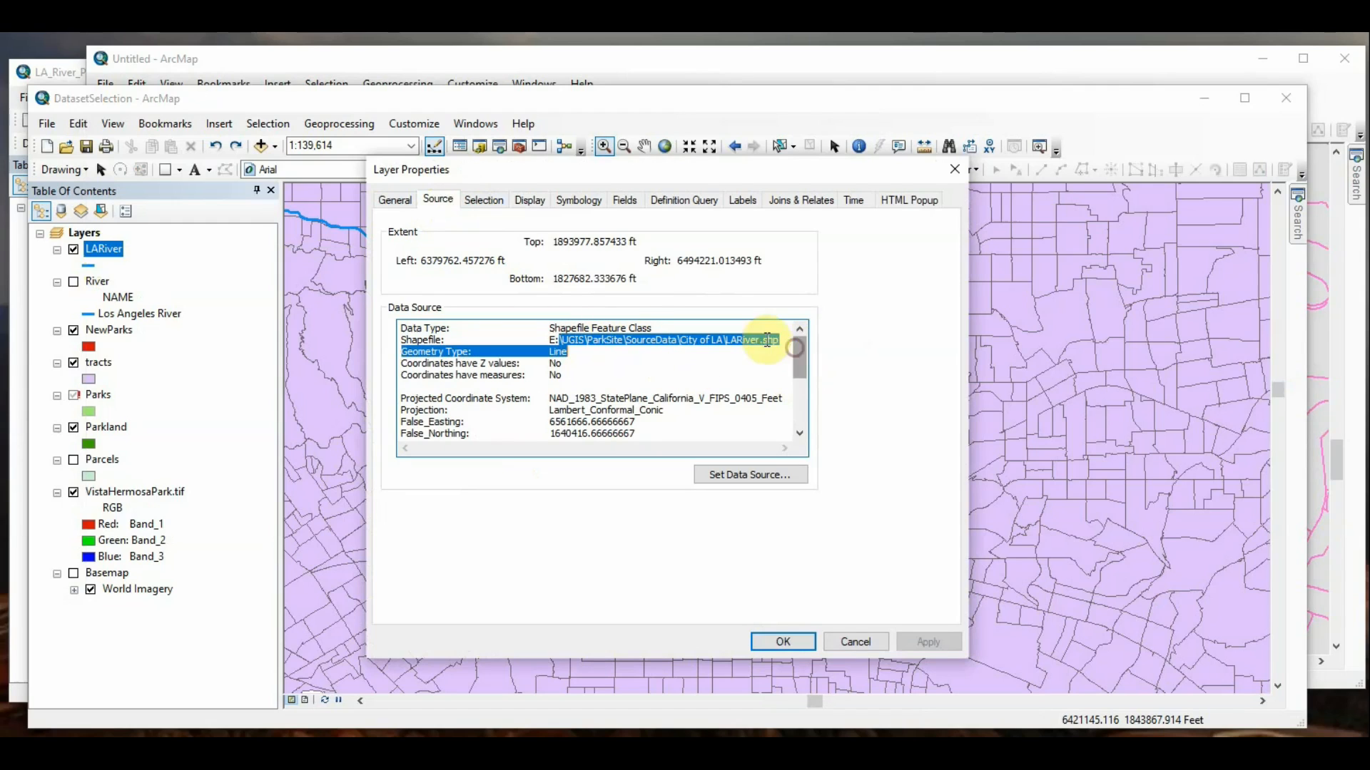
left_click(653, 366)
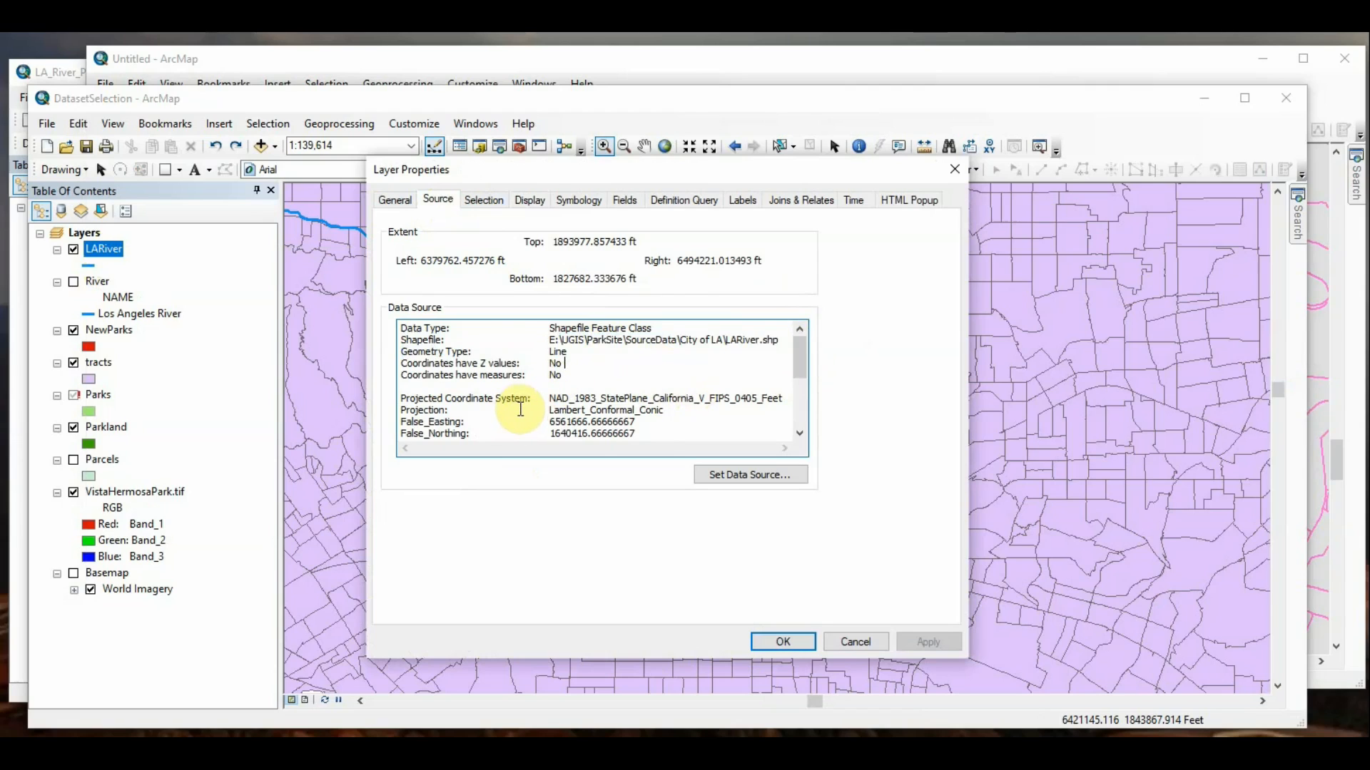
Step: Read the LARiver layer's coordinate system details and its Z-value setting, then cancel its properties
scroll(519, 408, "down", 1)
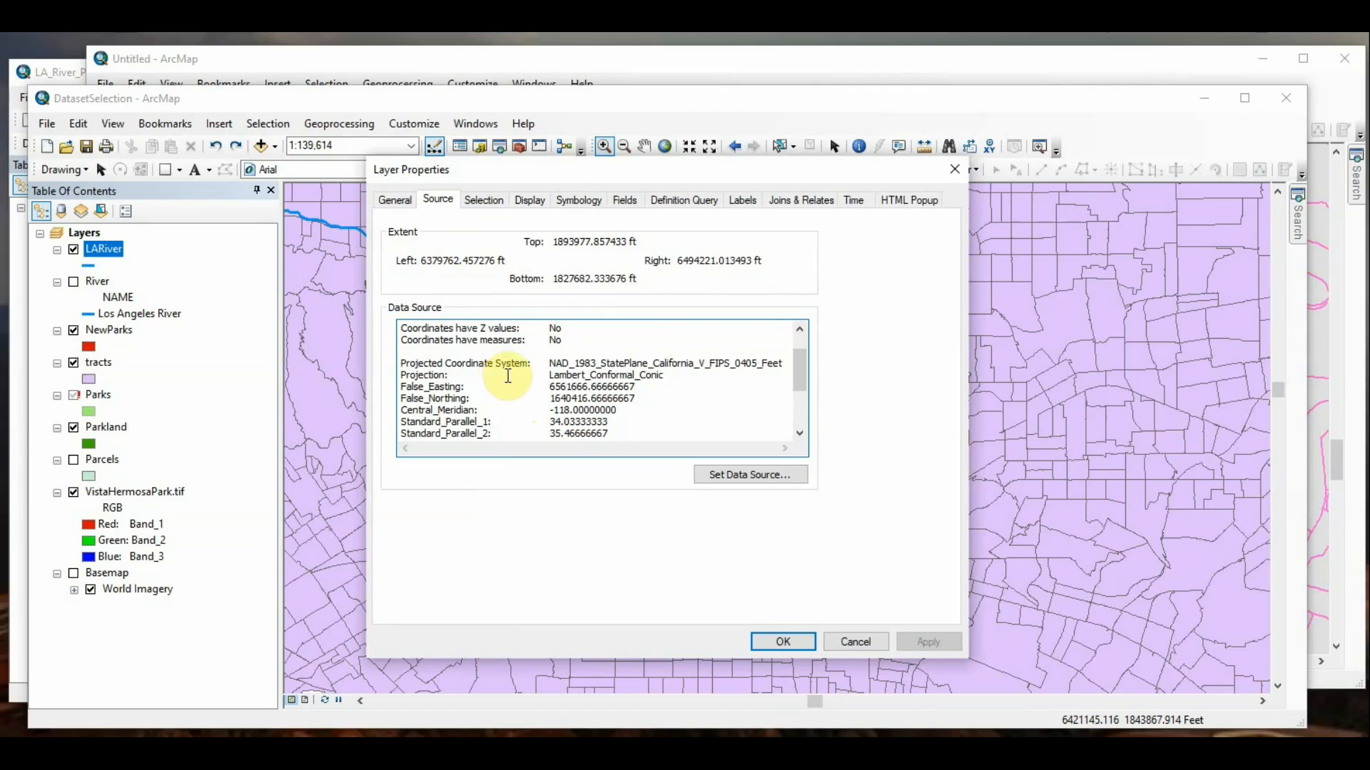
scroll(508, 378, "down", 3)
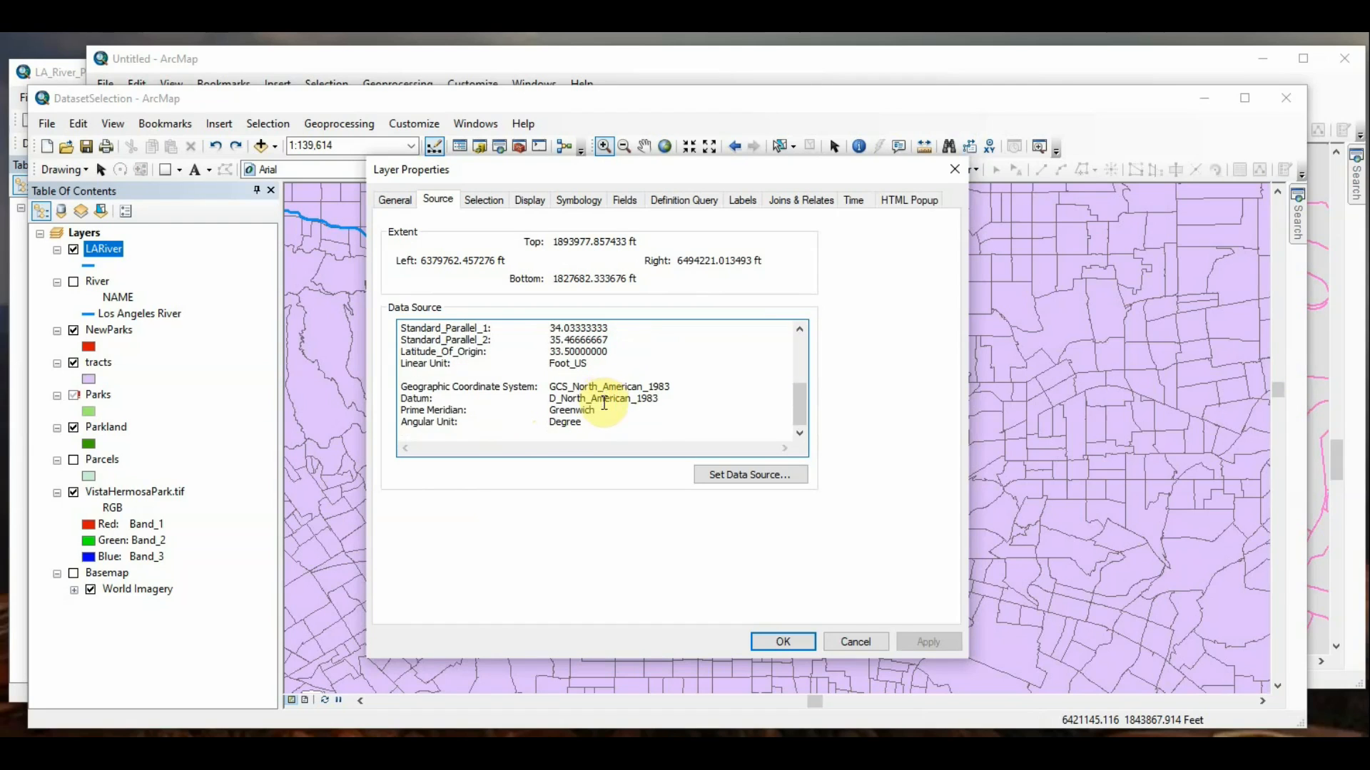
scroll(605, 399, "up", 2)
scroll(604, 407, "down", 2)
scroll(605, 408, "up", 4)
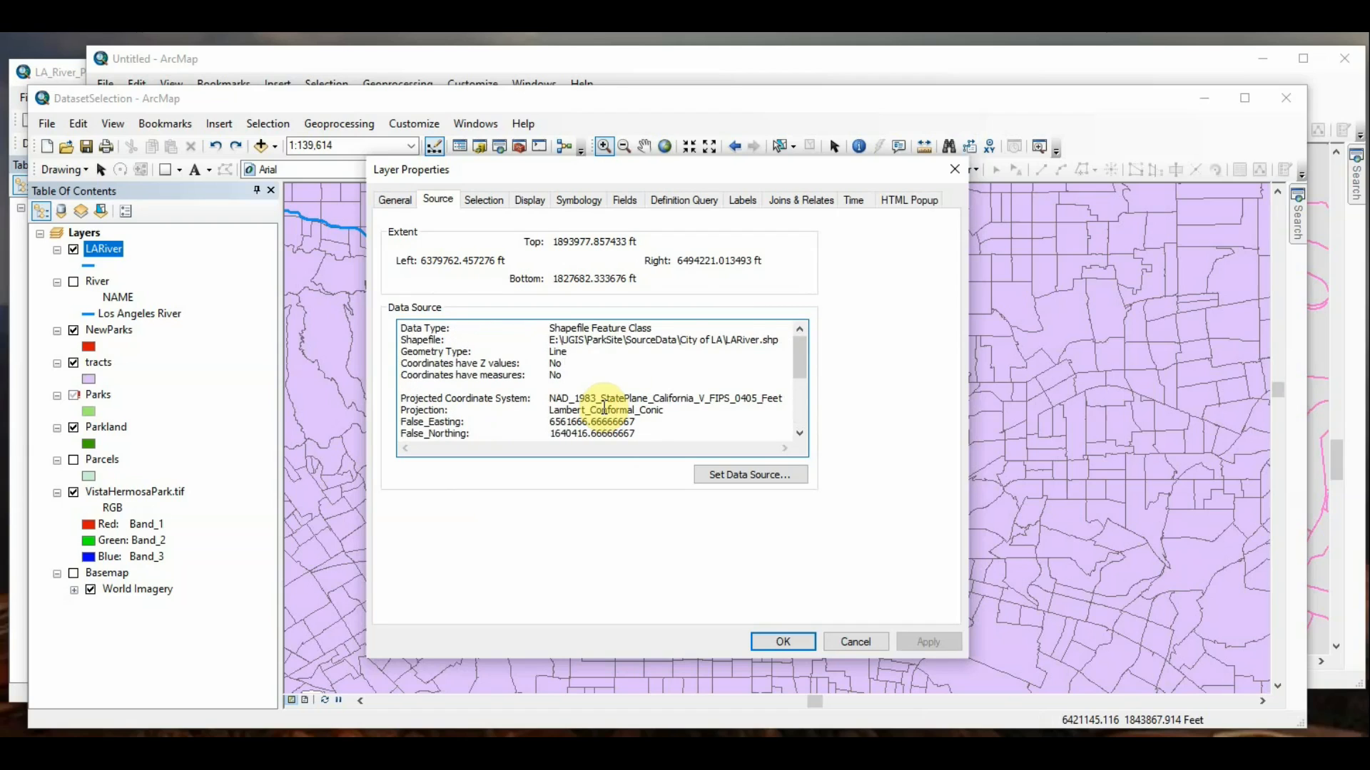
scroll(603, 407, "down", 2)
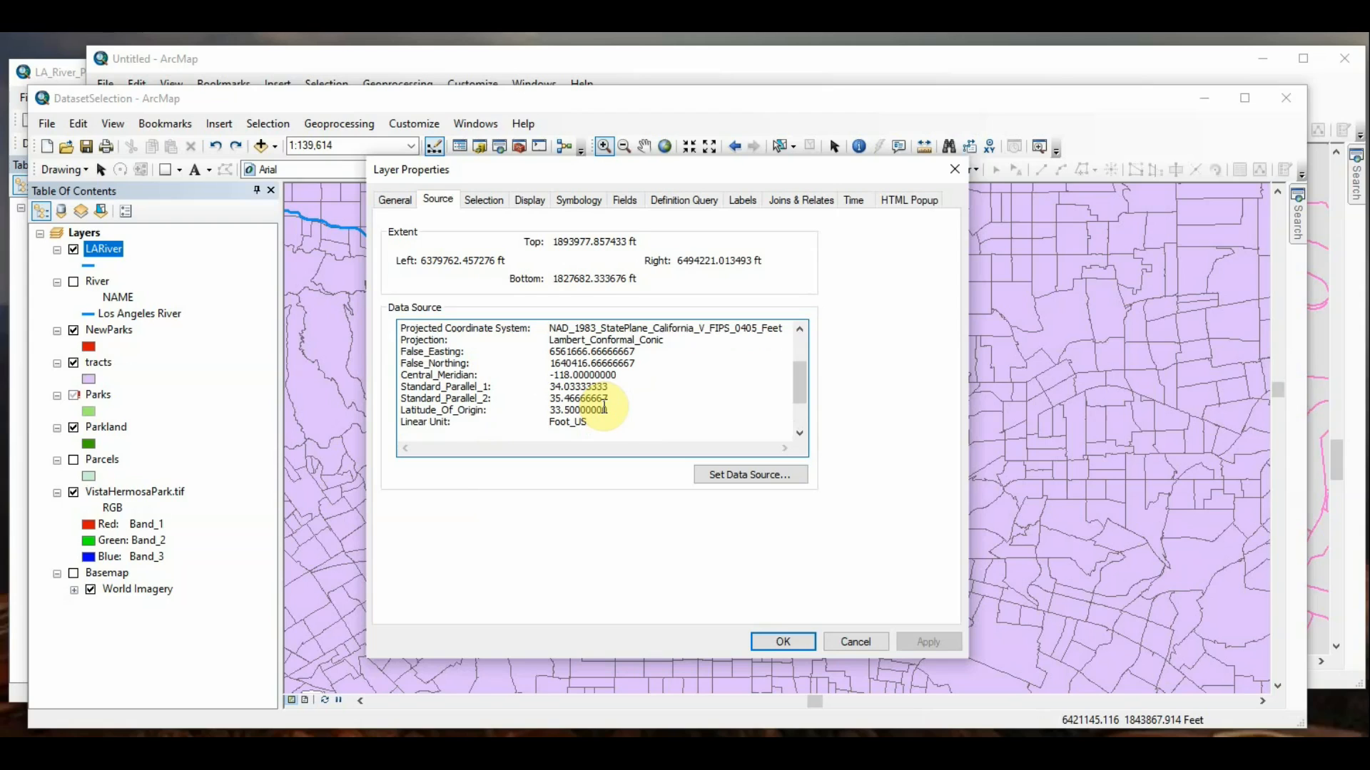
scroll(605, 407, "up", 2)
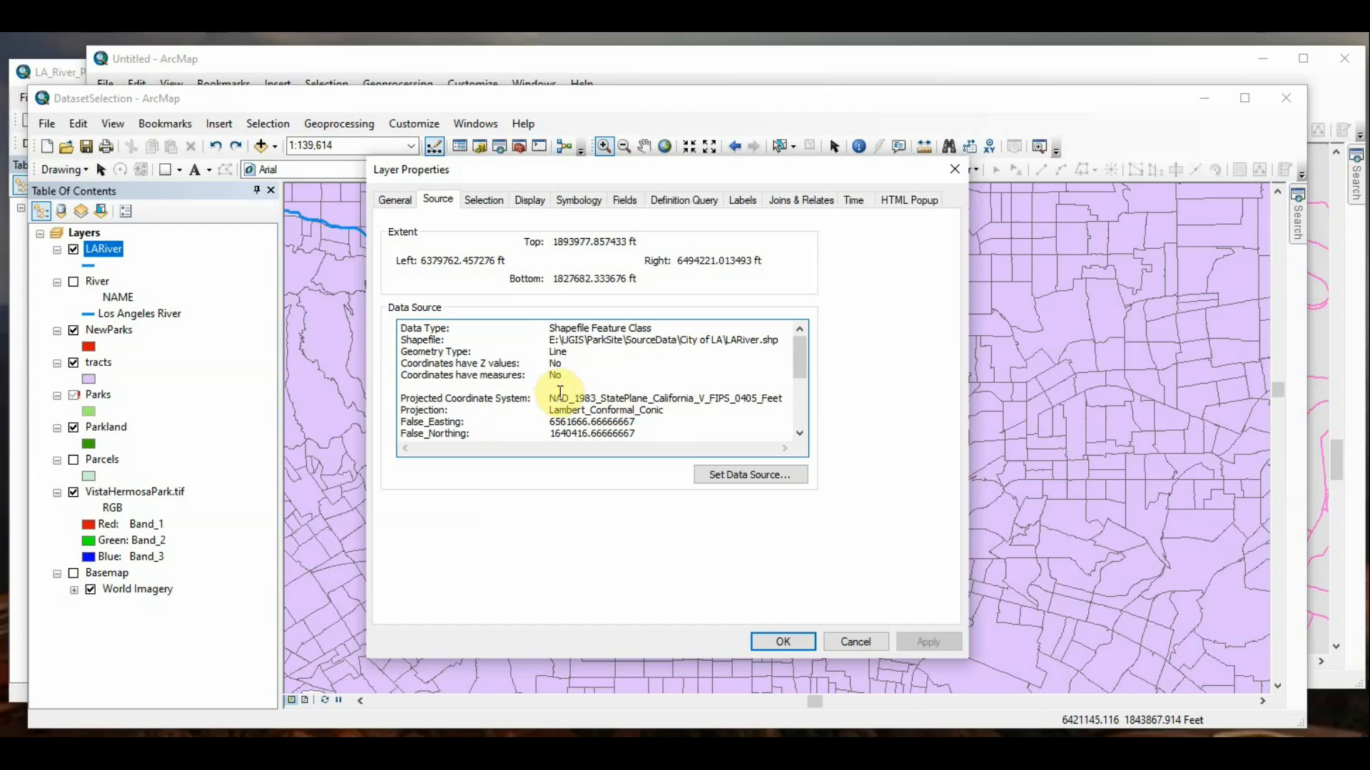
left_click_drag(575, 366, 535, 370)
left_click(565, 363)
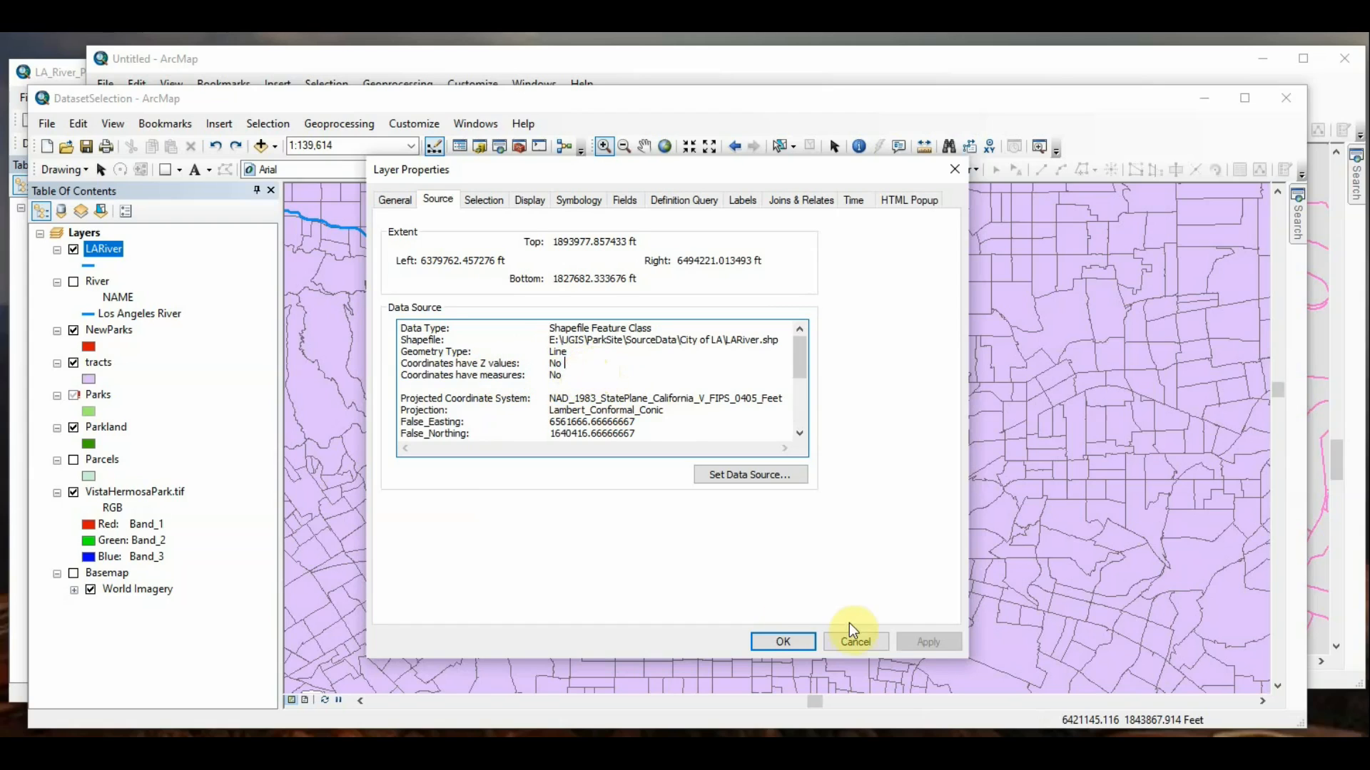
left_click(853, 642)
Step: Switch to the Untitled map, review the wMain layer's source information including Z values and measures, and cancel its properties
left_click(648, 71)
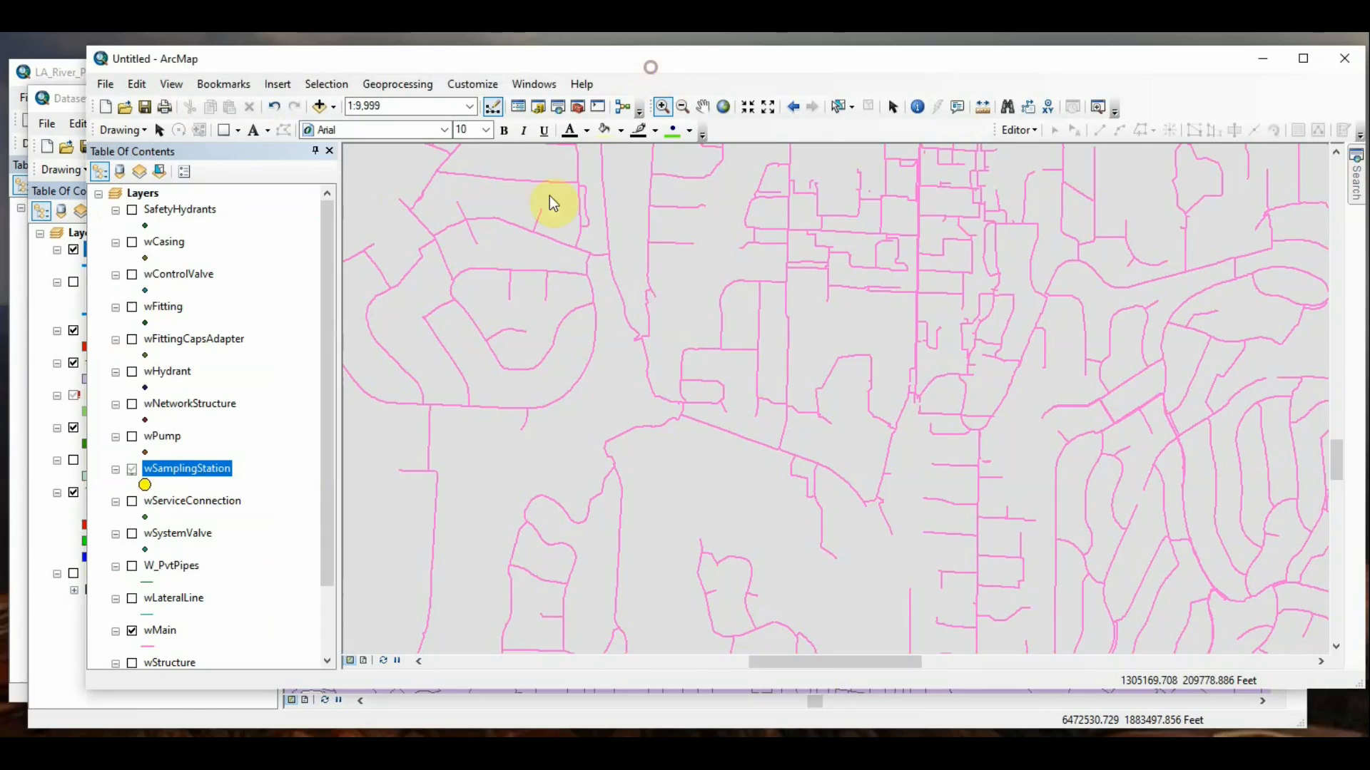
scroll(178, 603, "down", 1)
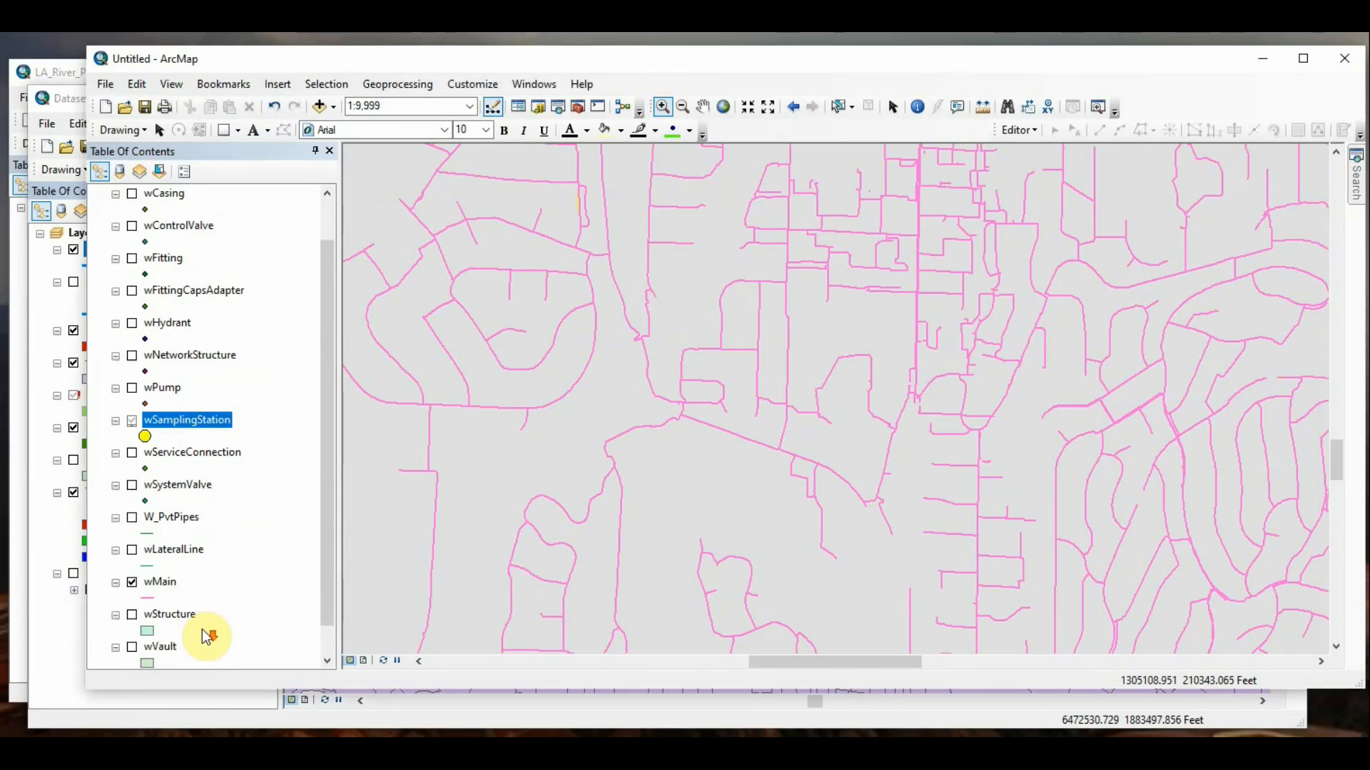
right_click(171, 598)
left_click(211, 570)
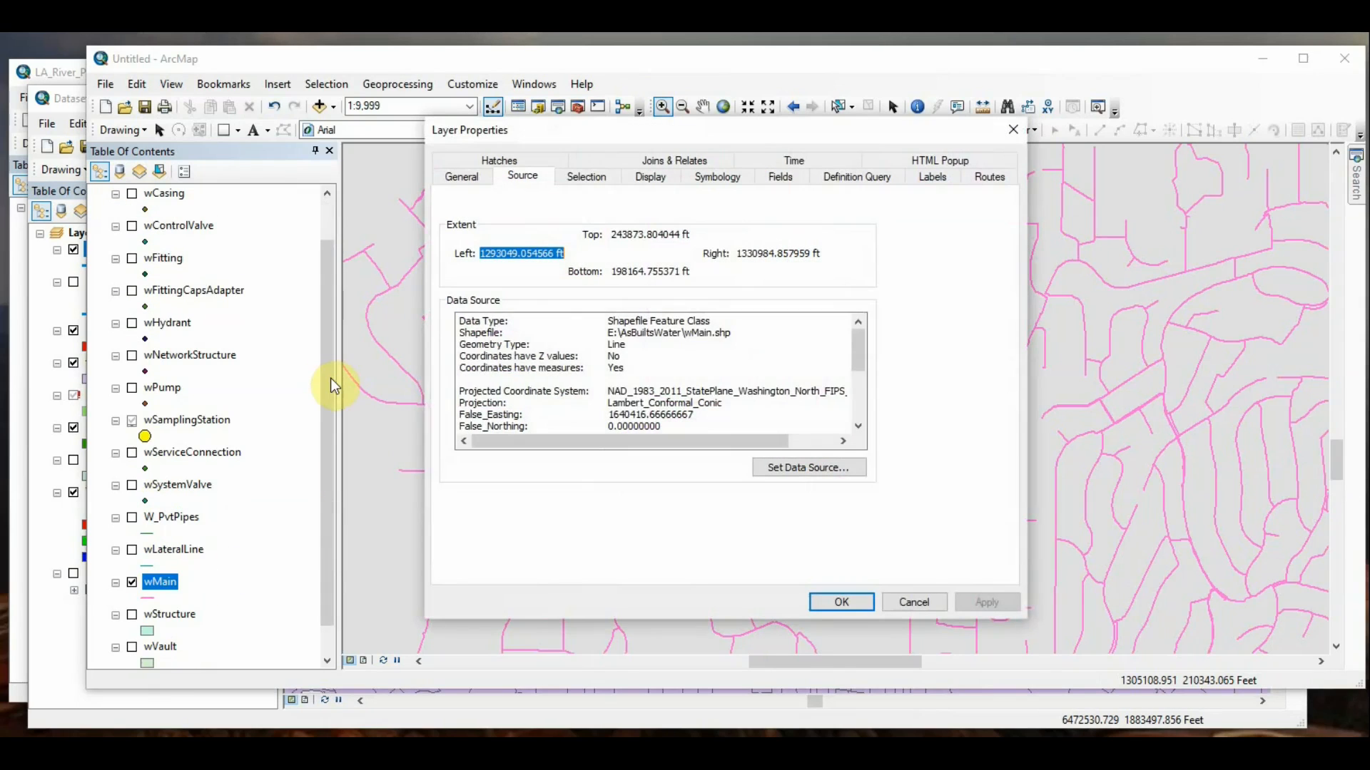
scroll(534, 372, "down", 1)
scroll(571, 371, "up", 1)
left_click(637, 380)
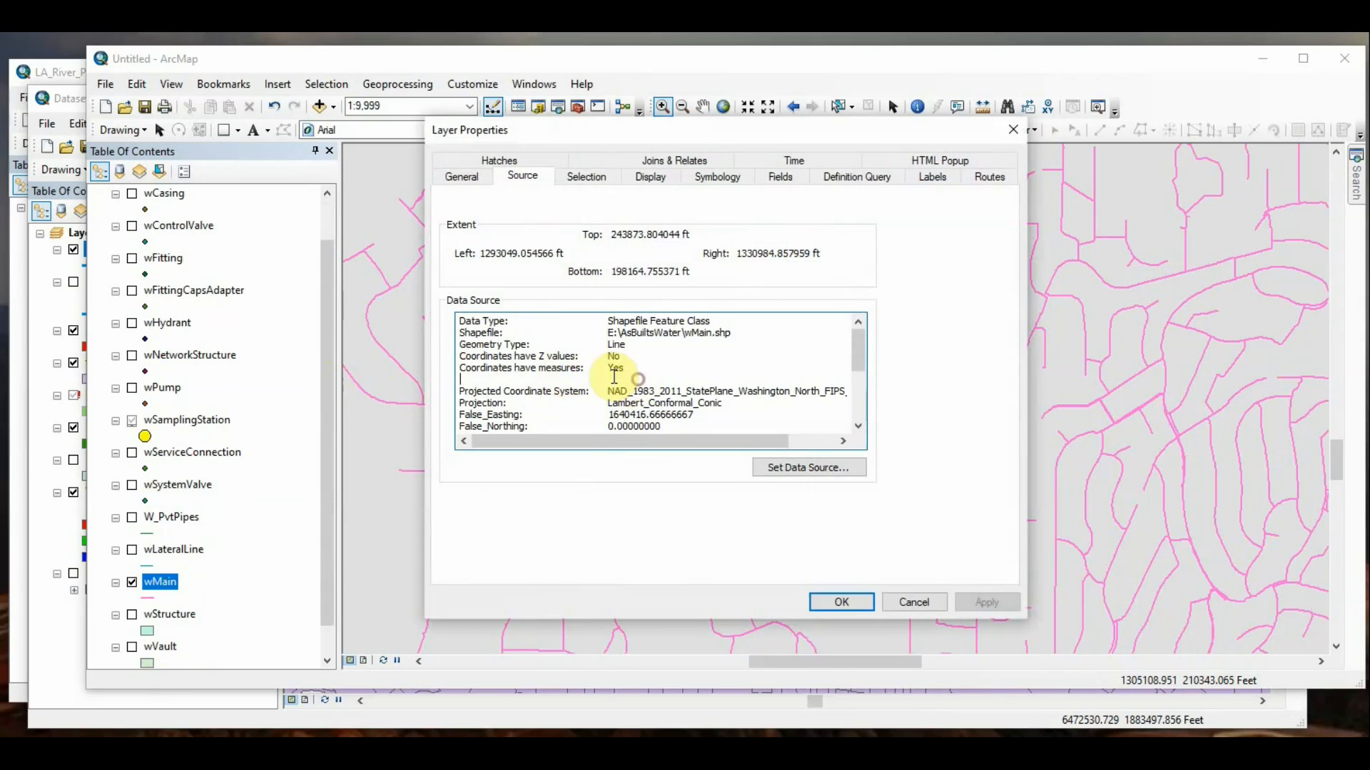
left_click_drag(628, 357, 573, 359)
left_click(610, 356)
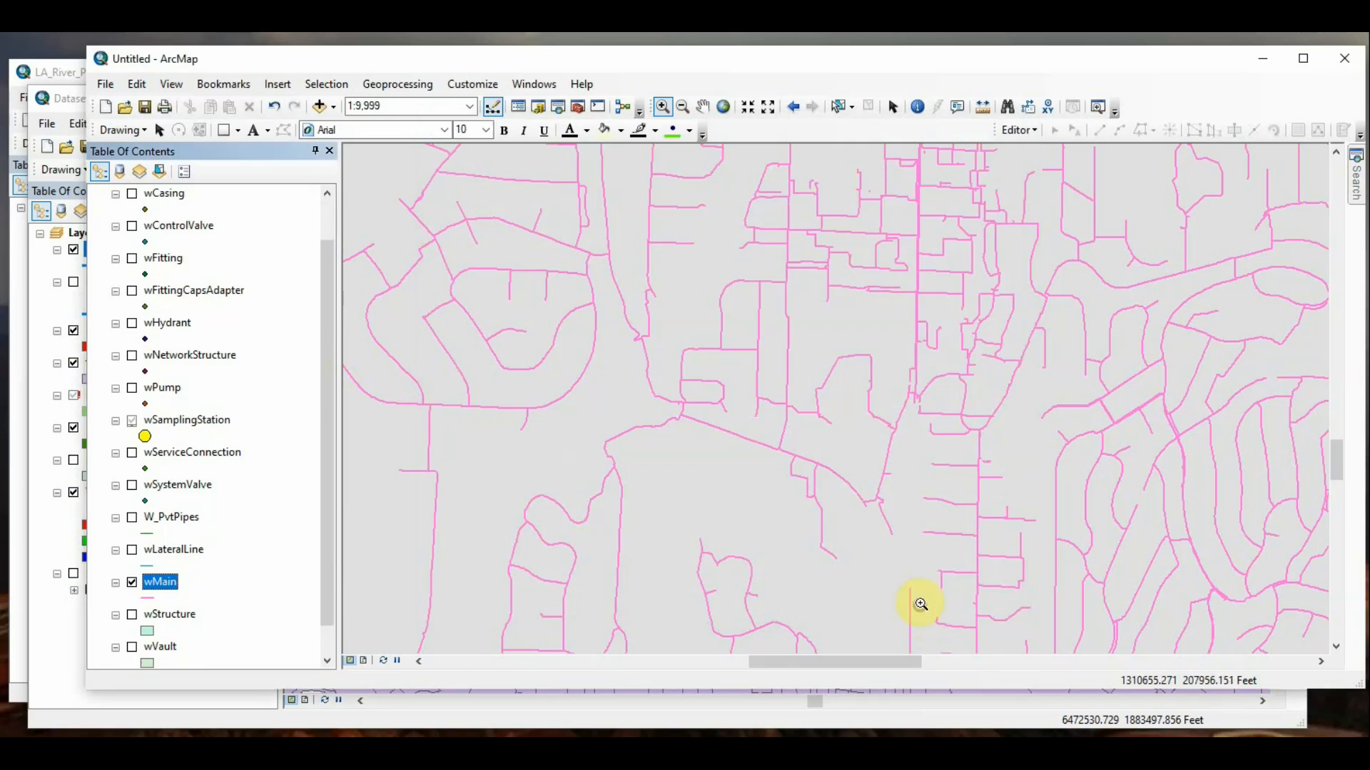
left_click(914, 603)
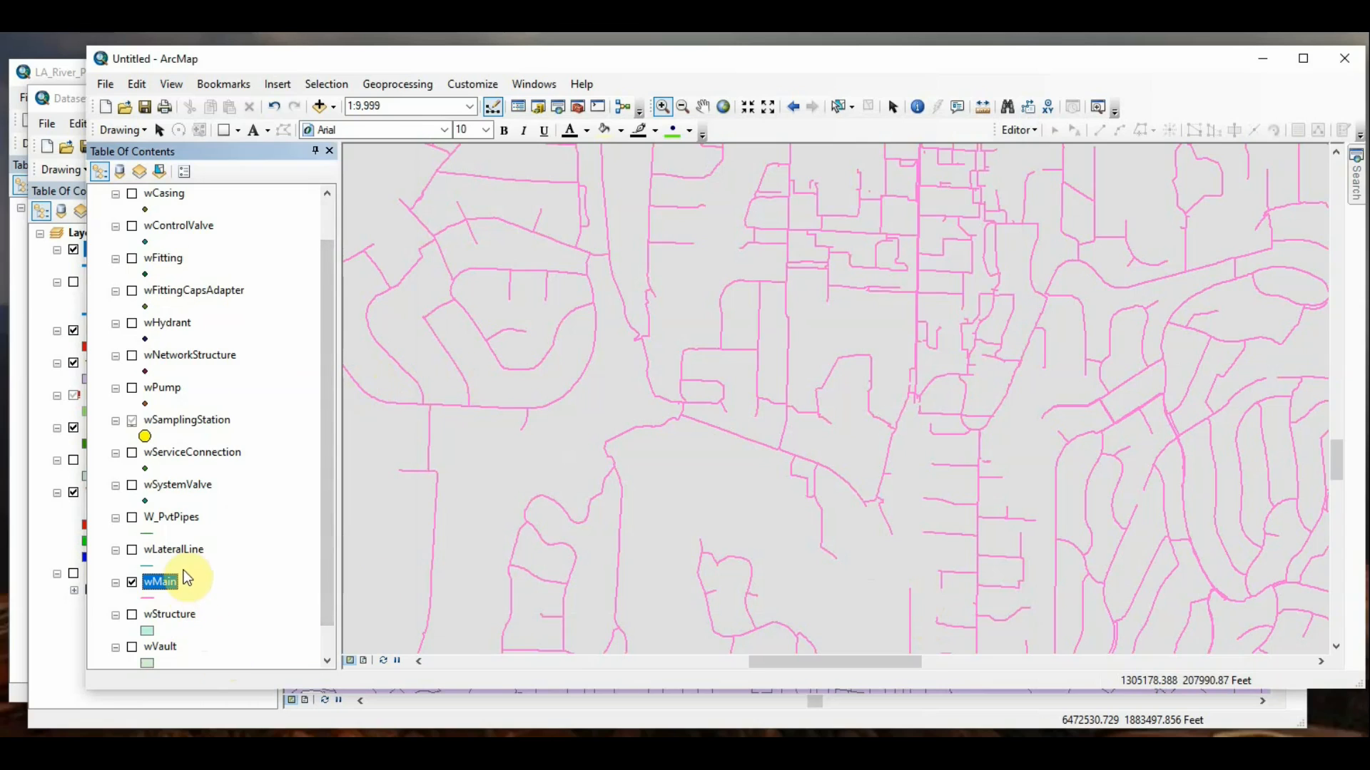
Step: Return to the DatasetSelection map, check the source location of the broken Parks layer, and cancel its properties
left_click(37, 485)
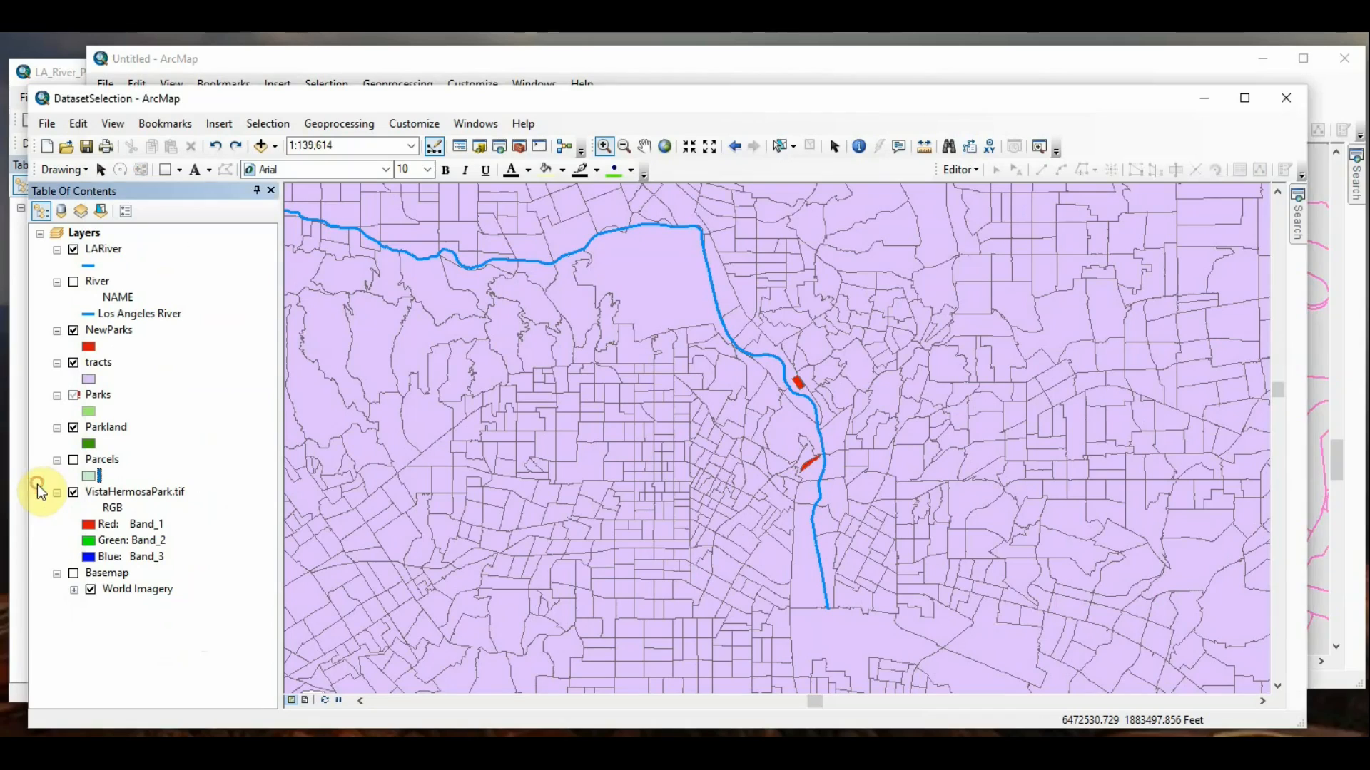
right_click(102, 397)
left_click(561, 107)
right_click(106, 398)
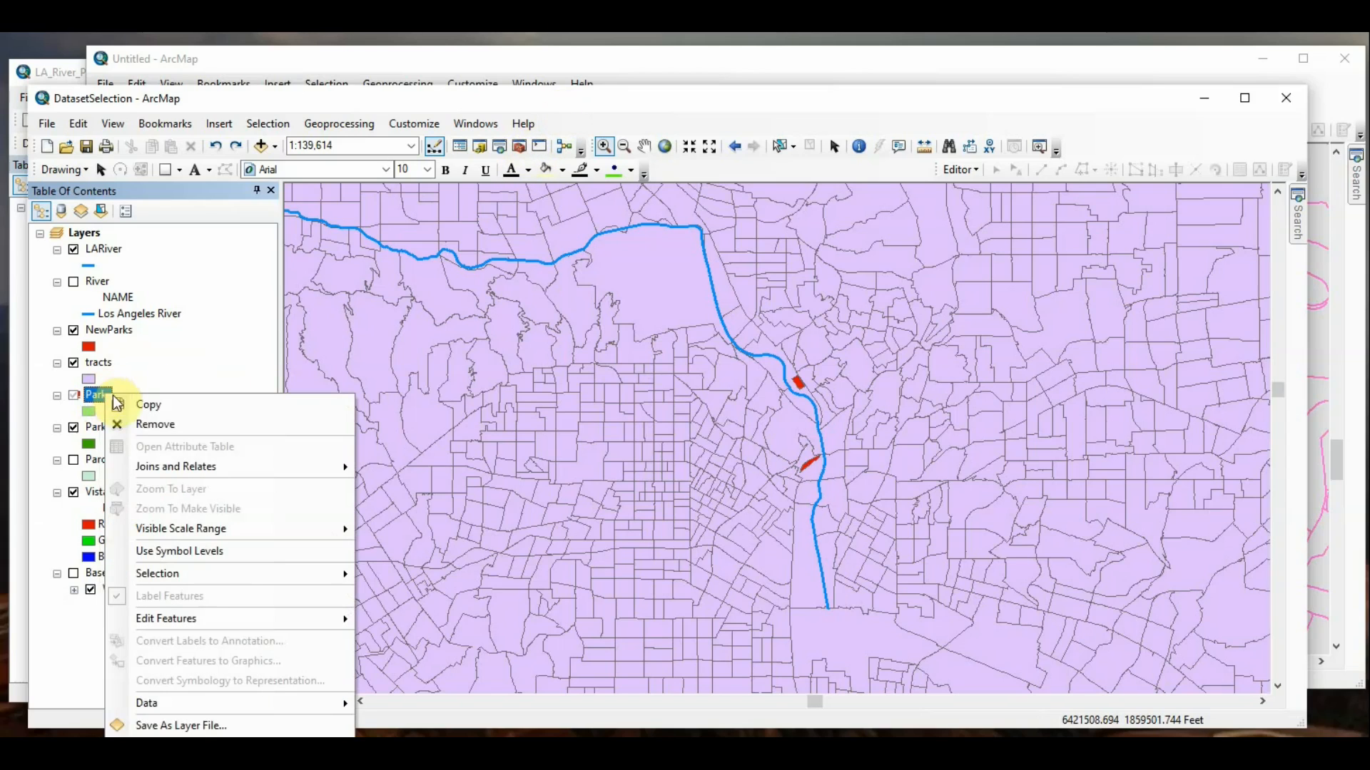
left_click(199, 725)
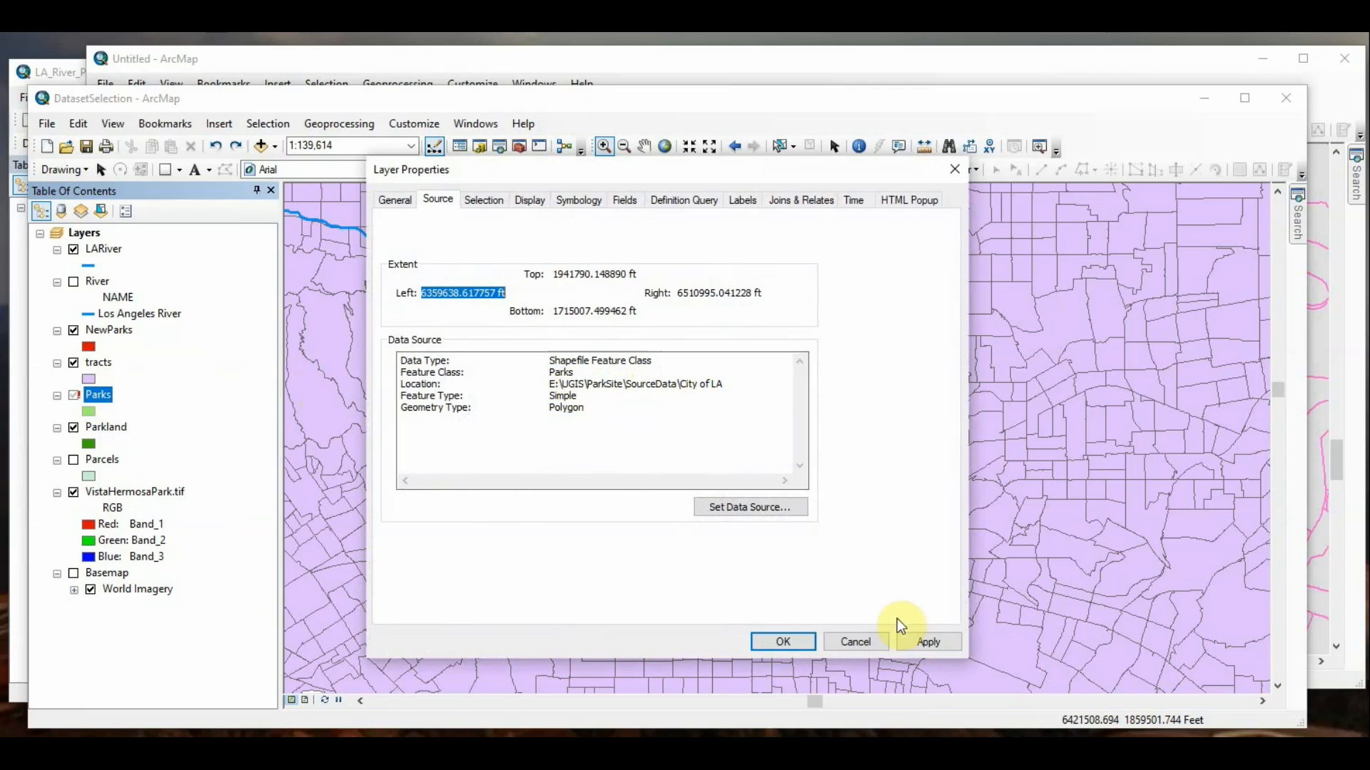
left_click(862, 643)
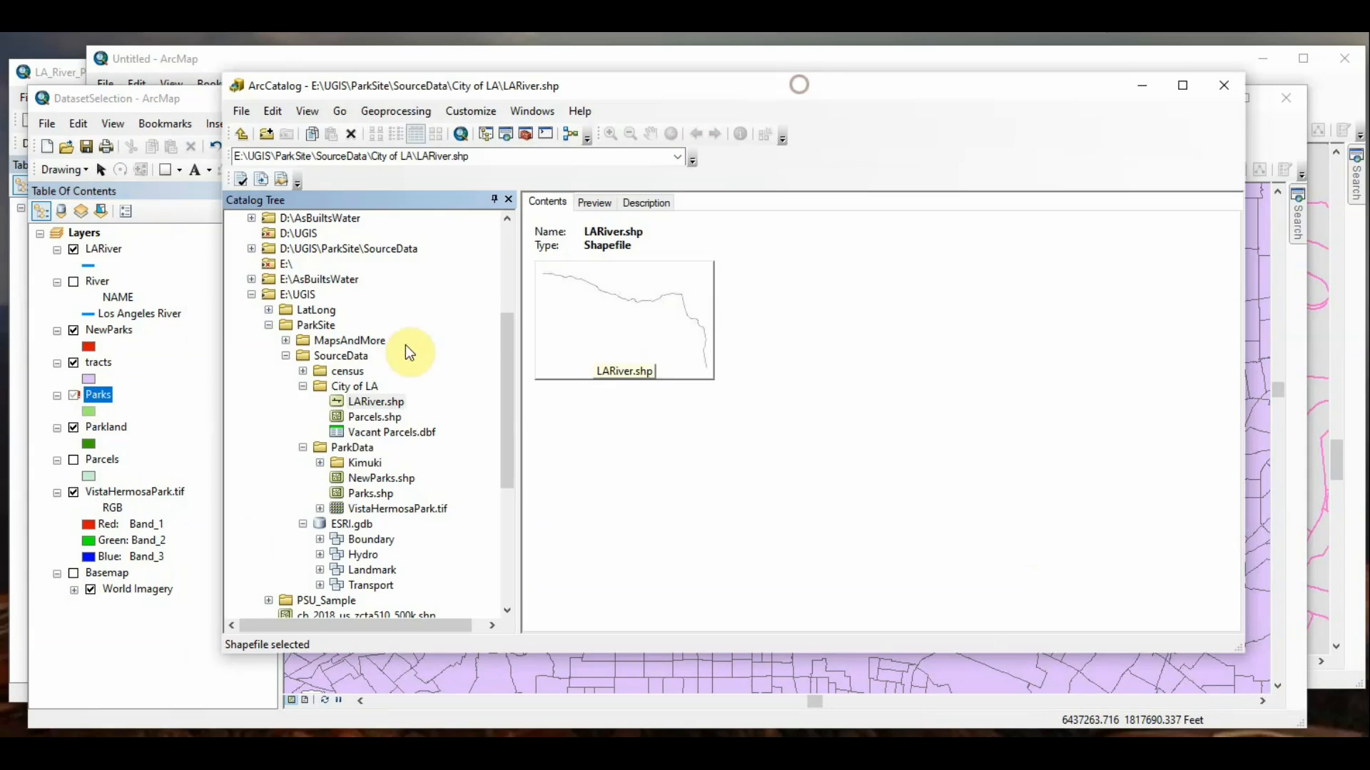
Step: In ArcCatalog, look through the City of LA and ParkData folders for Parks.shp, then minimize ArcCatalog
left_click(341, 387)
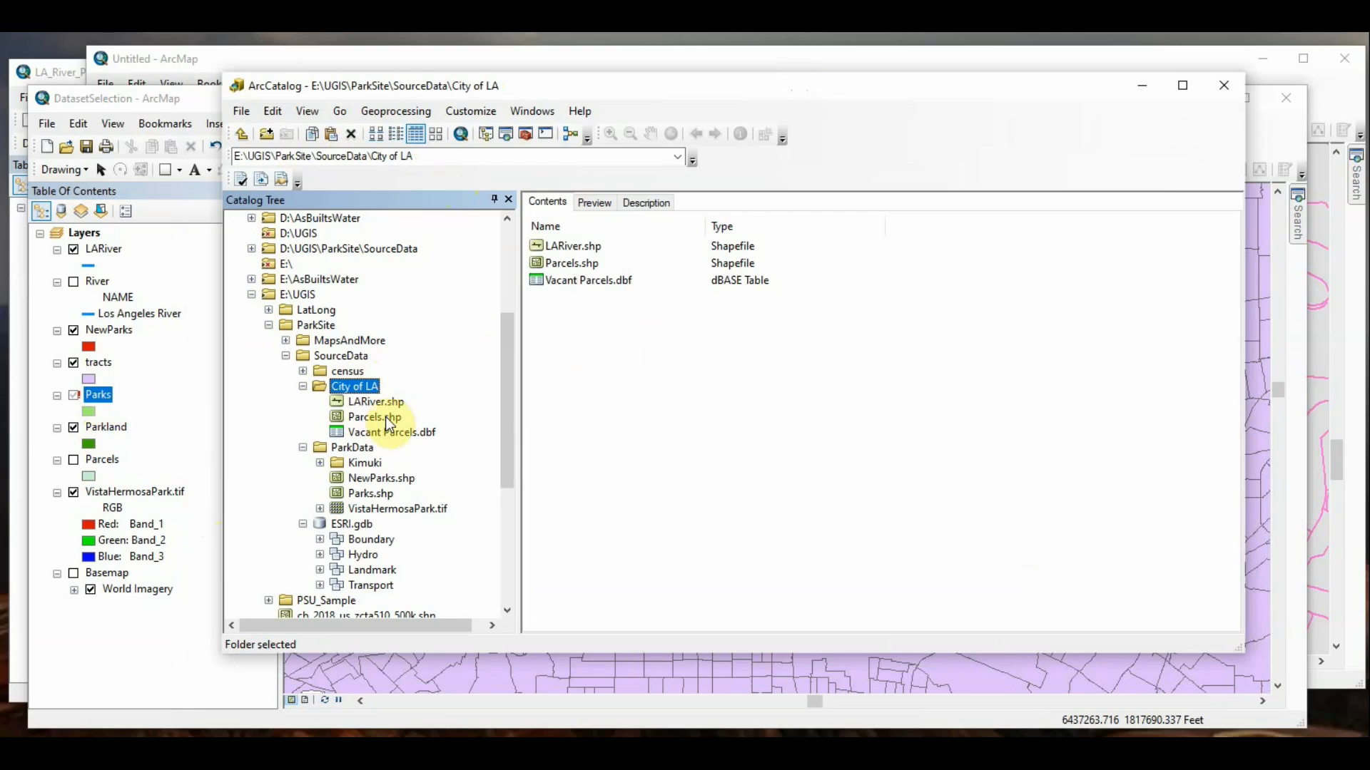
left_click(361, 448)
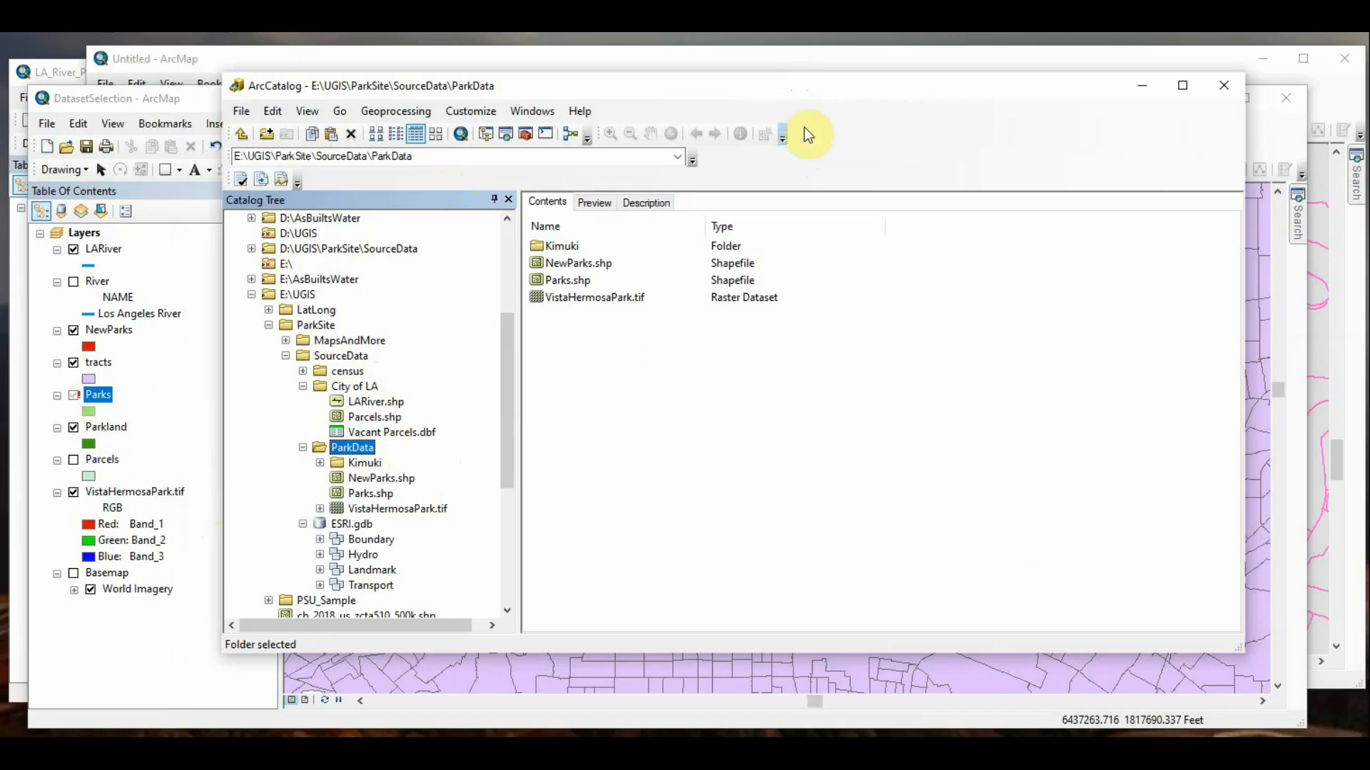
left_click(1141, 89)
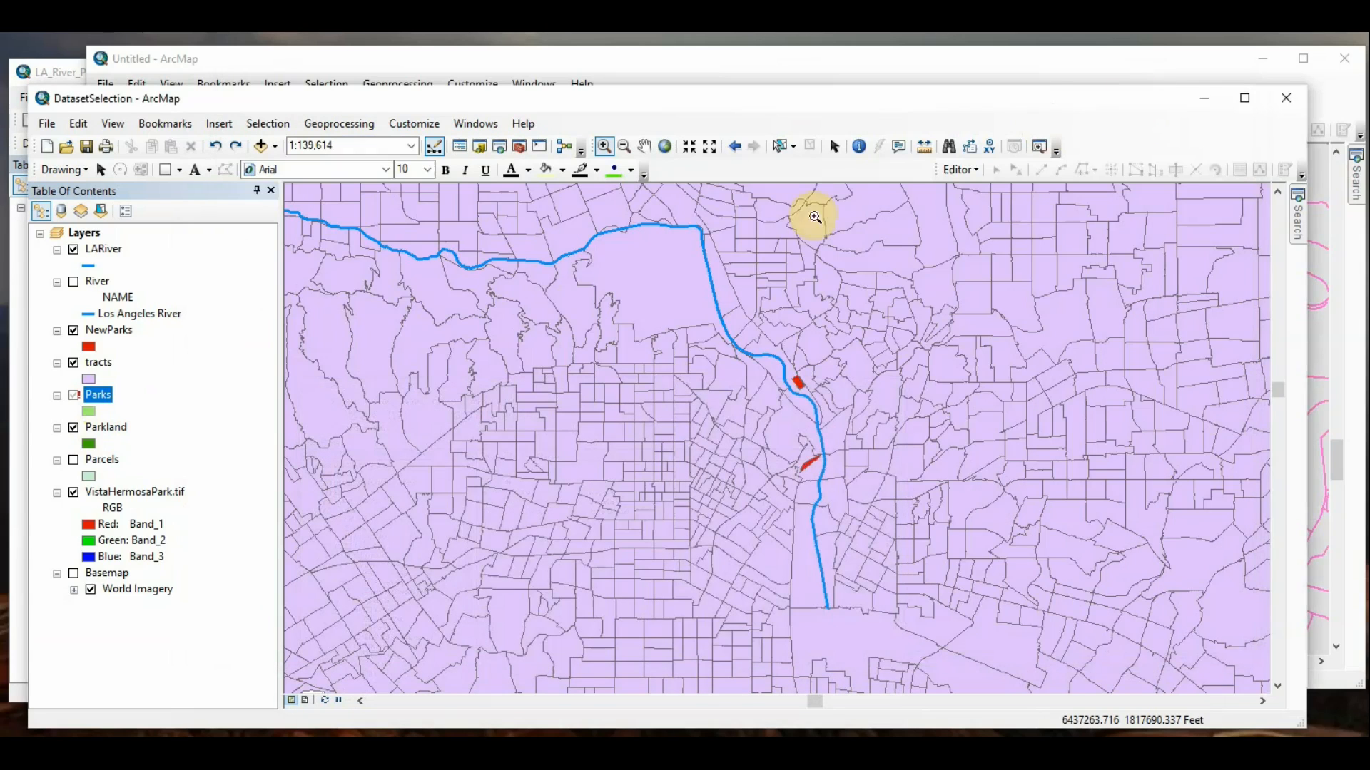
left_click(80, 396)
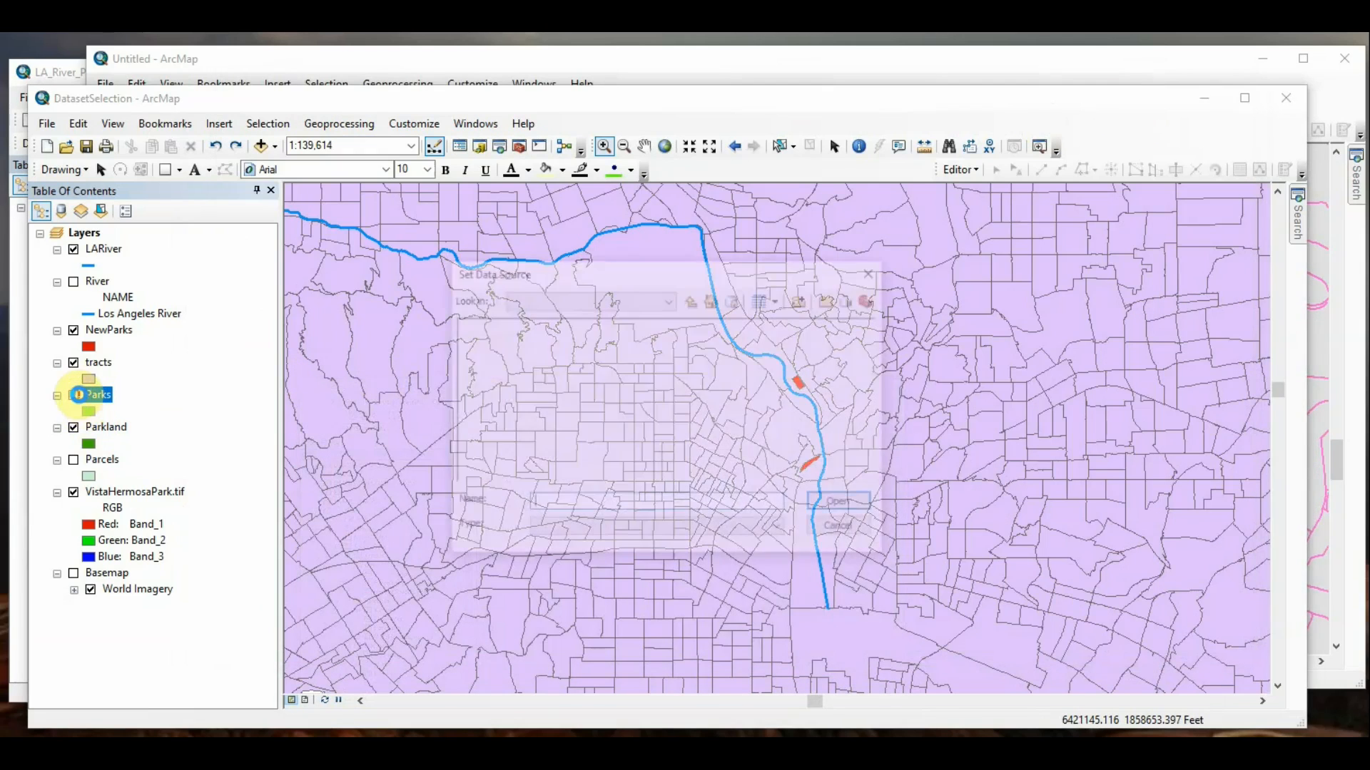
left_click(666, 299)
left_click(635, 384)
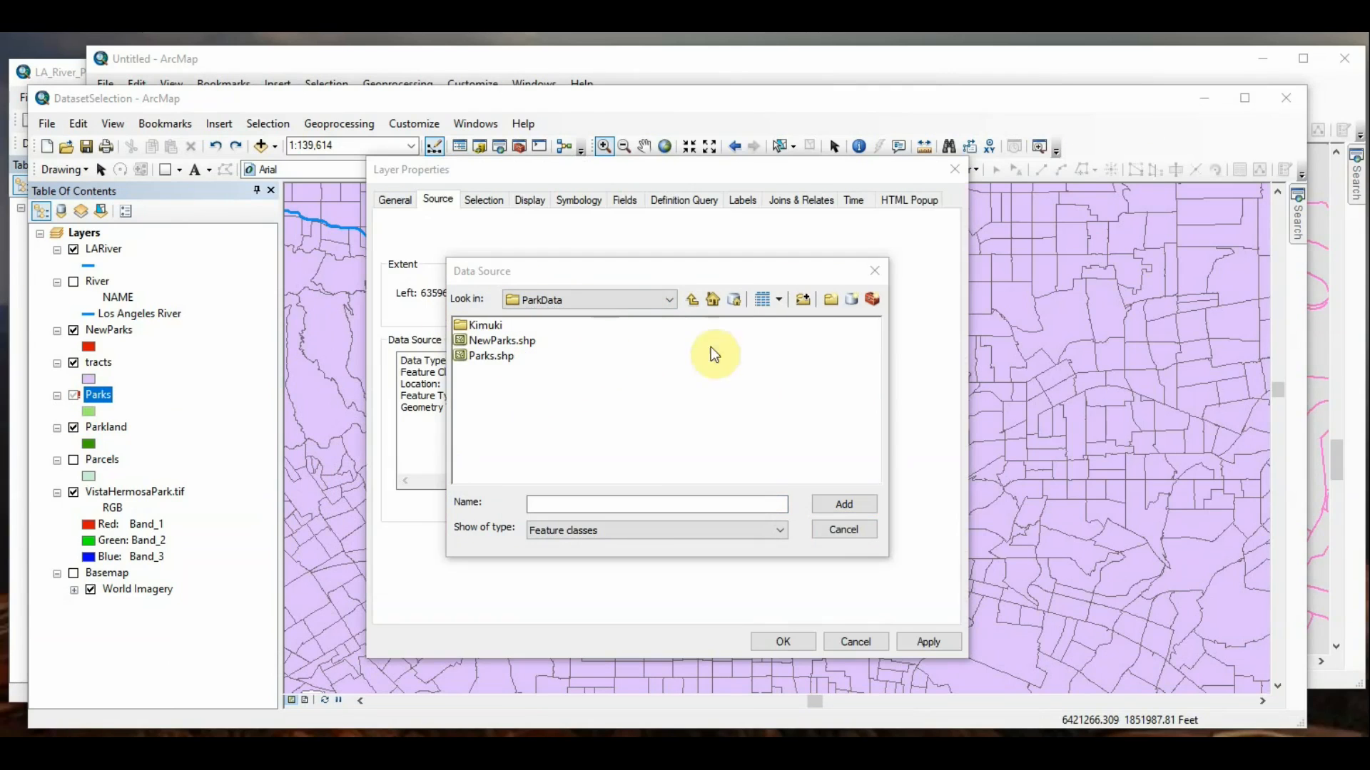
left_click(839, 532)
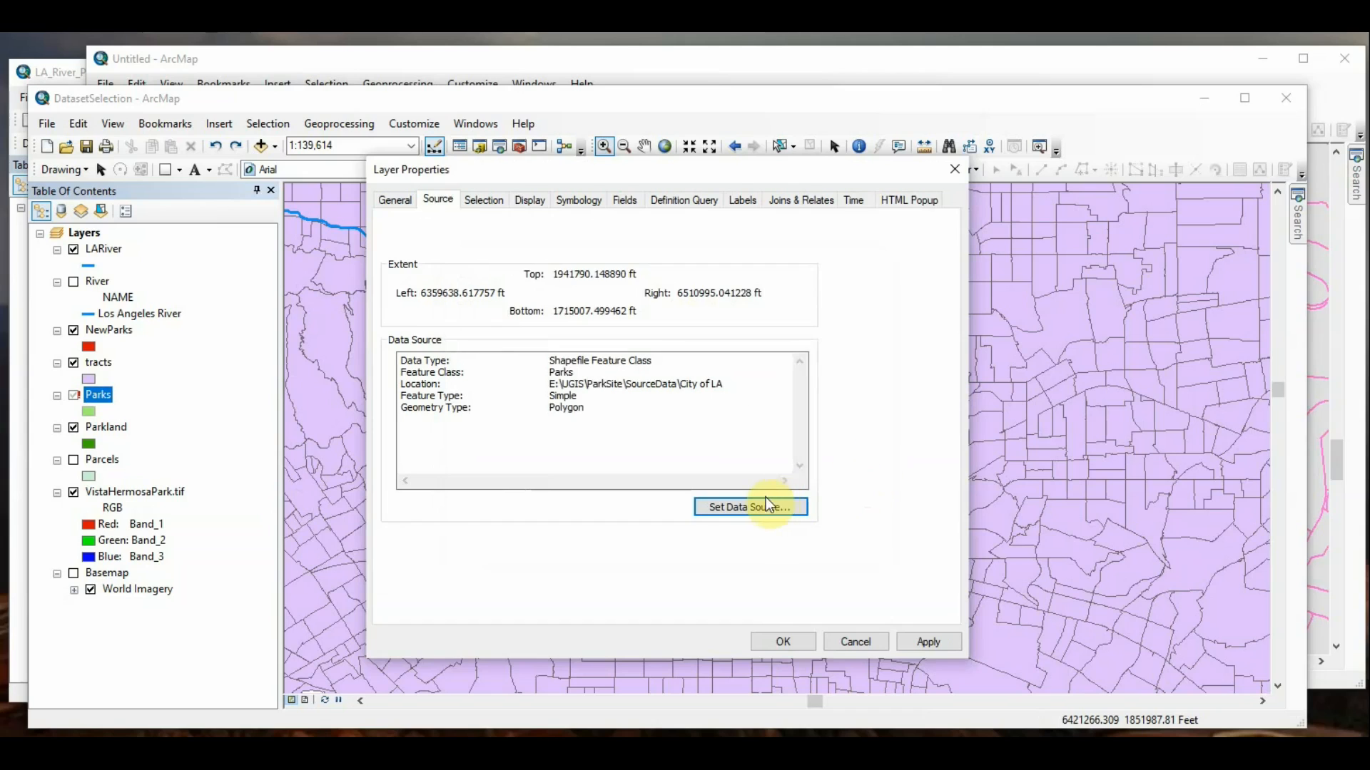
Step: Set the Parks layer's data source to Parks.shp in the ParkData folder and apply the change
left_click(757, 505)
left_click(491, 353)
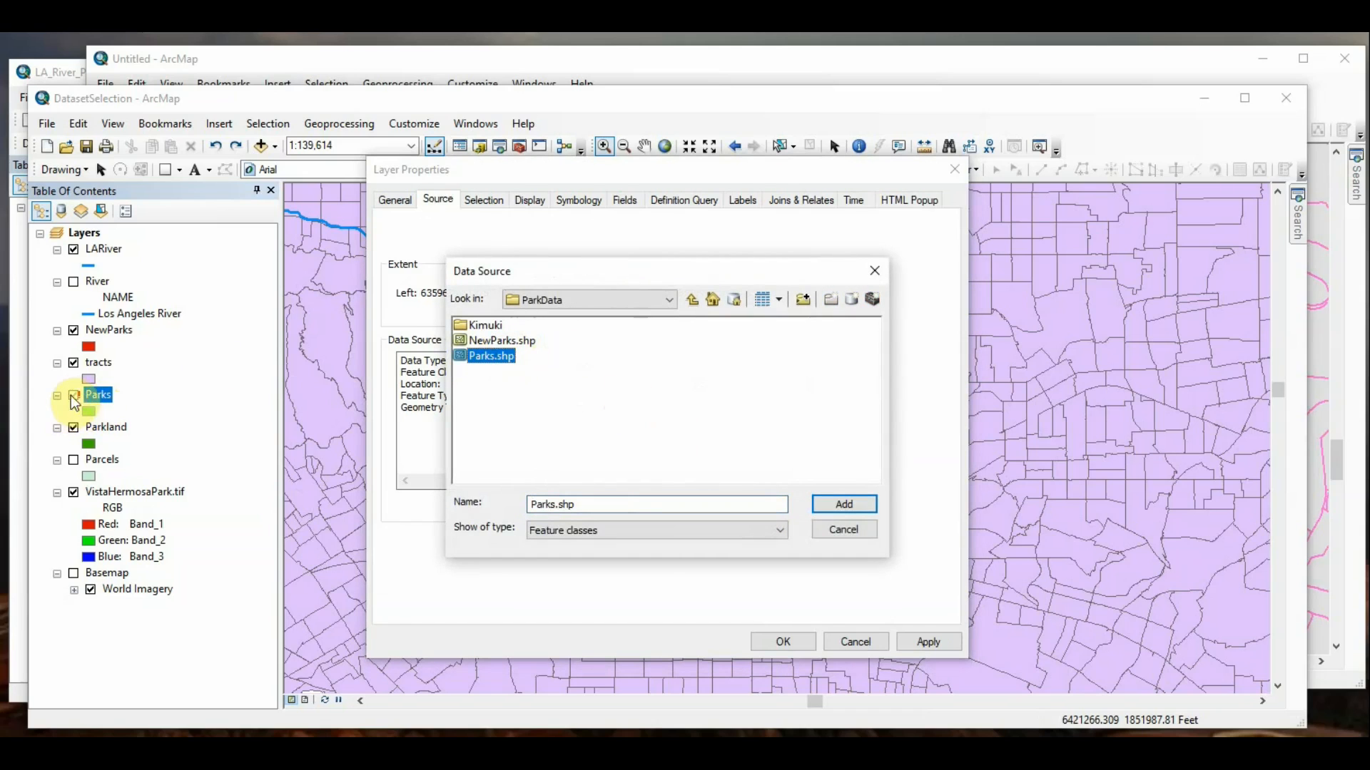
left_click(853, 509)
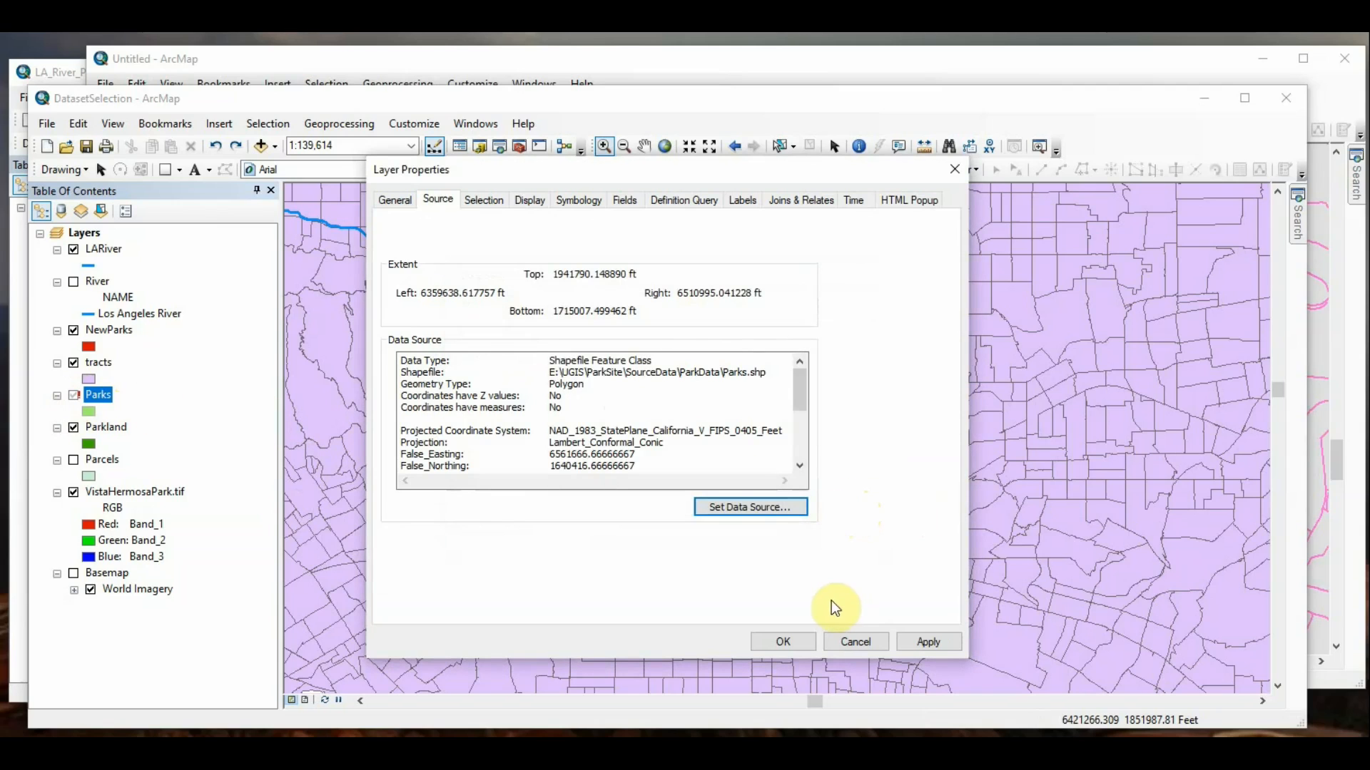
left_click(948, 639)
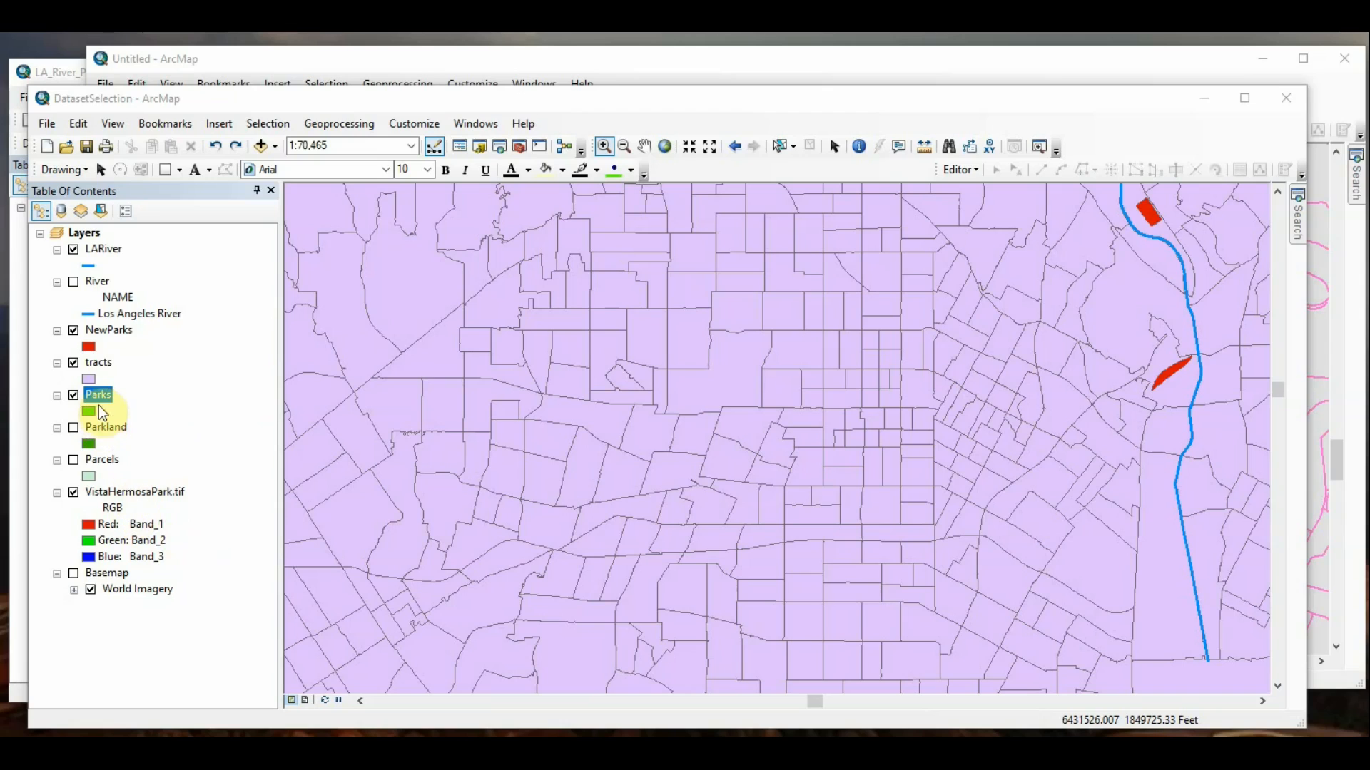
Step: Symbolize the tracts layer by quantities with graduated colors based on the POP2010 field and accept the change
right_click(98, 363)
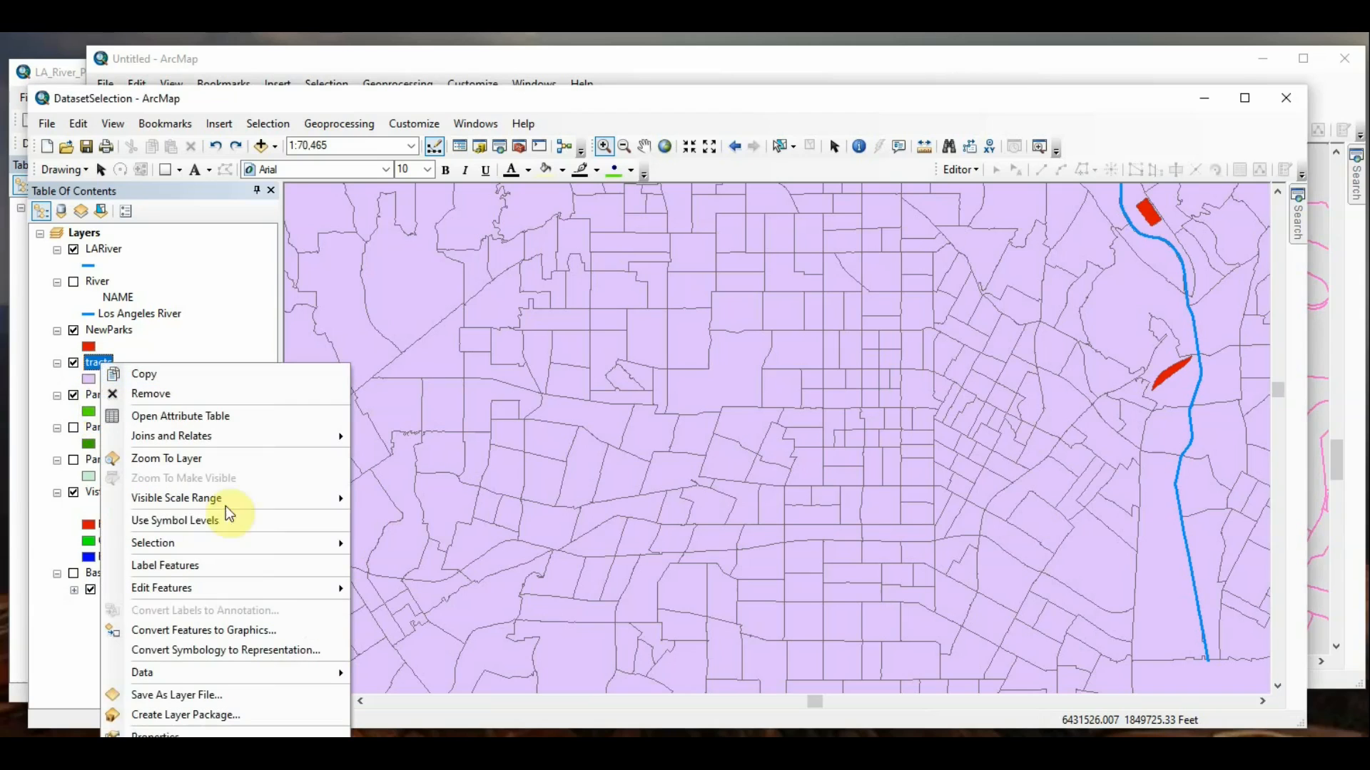
left_click(206, 732)
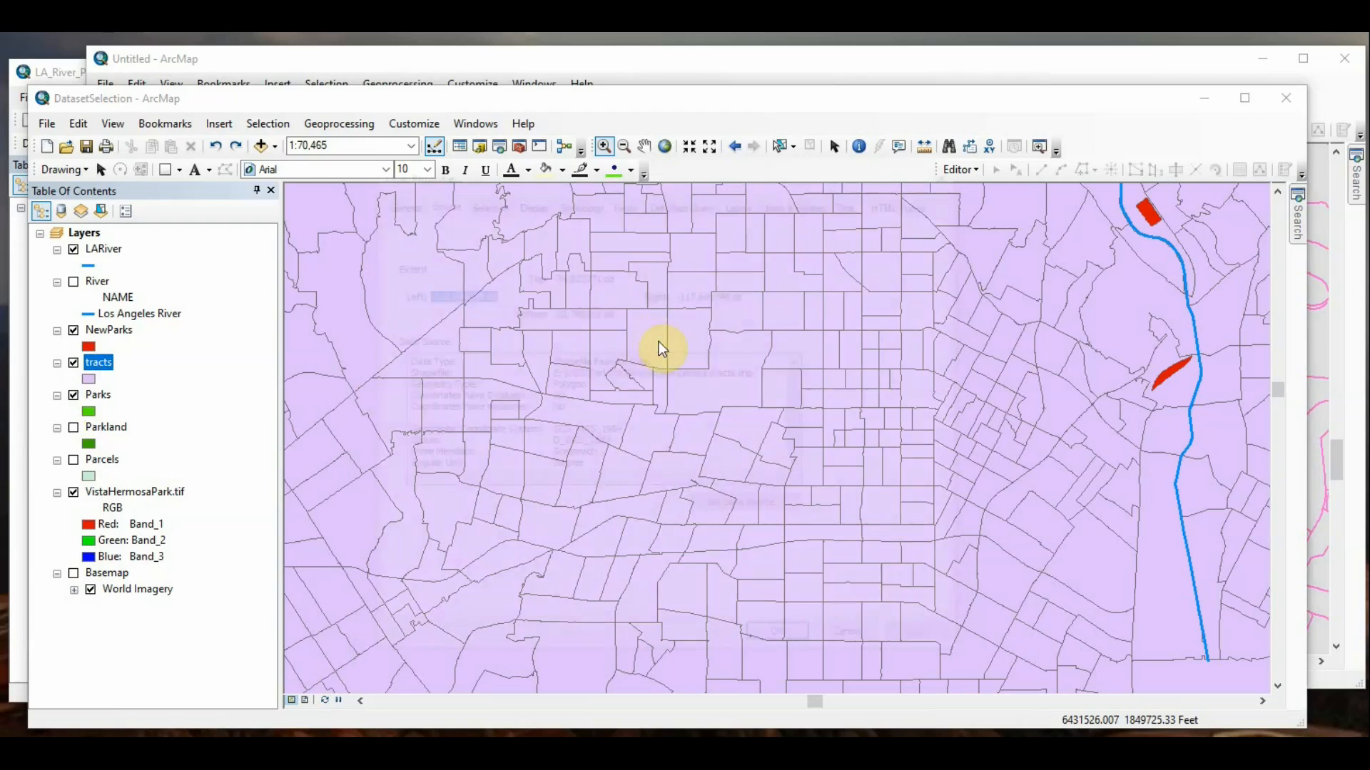
left_click(579, 202)
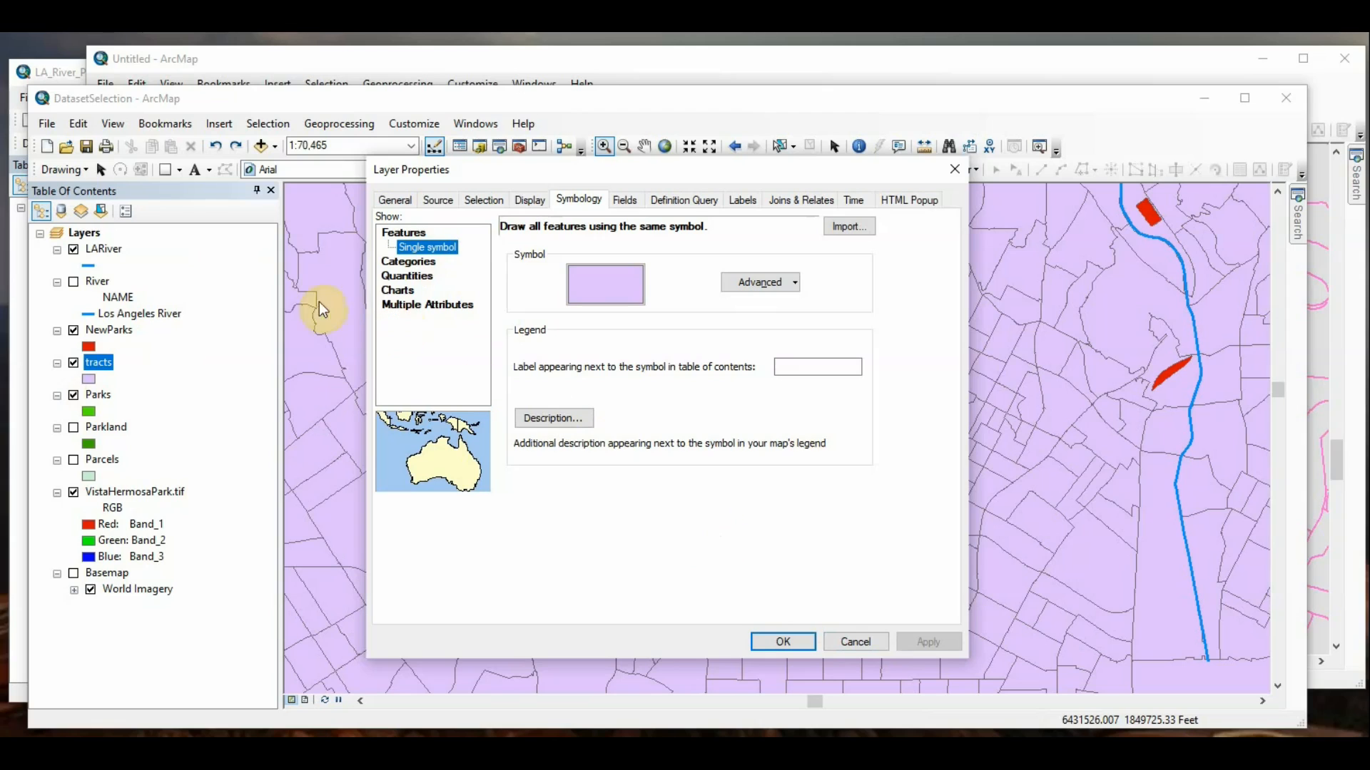
left_click(403, 263)
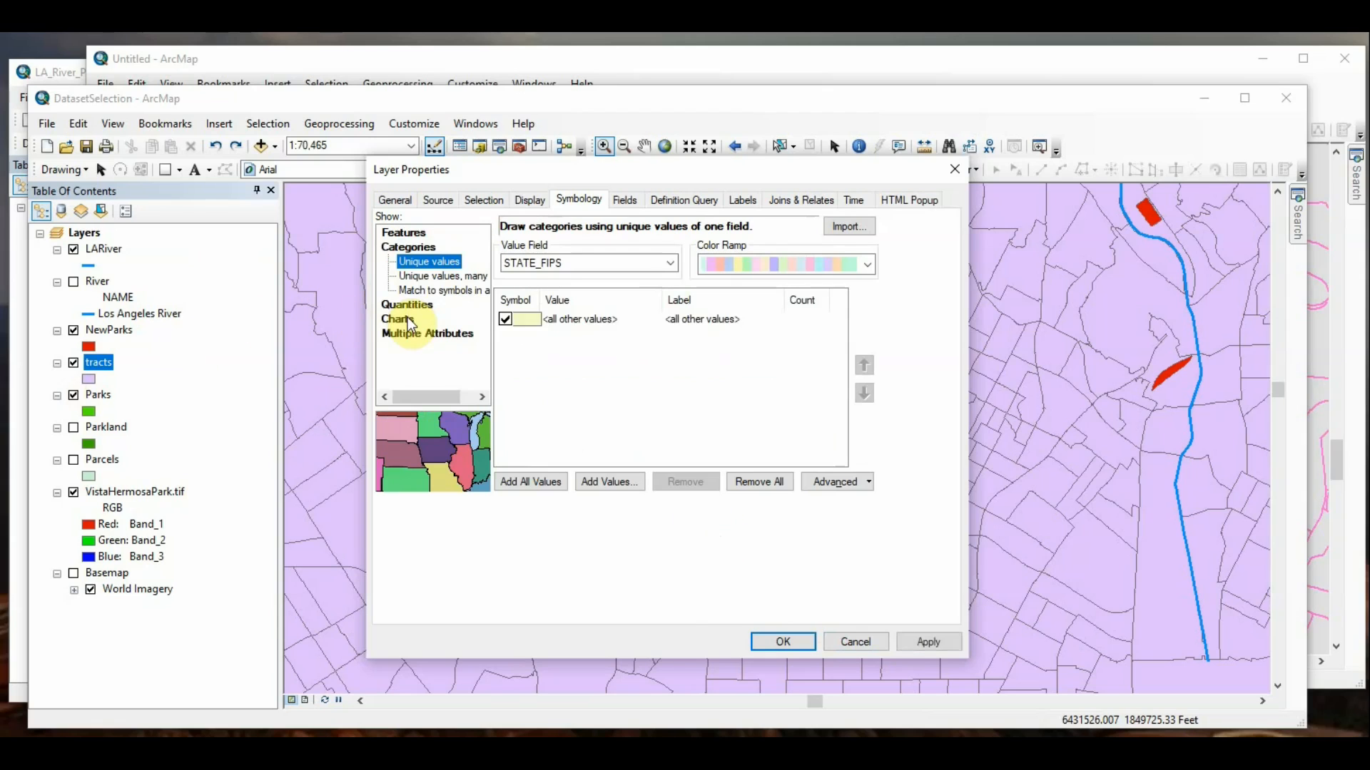
left_click(410, 303)
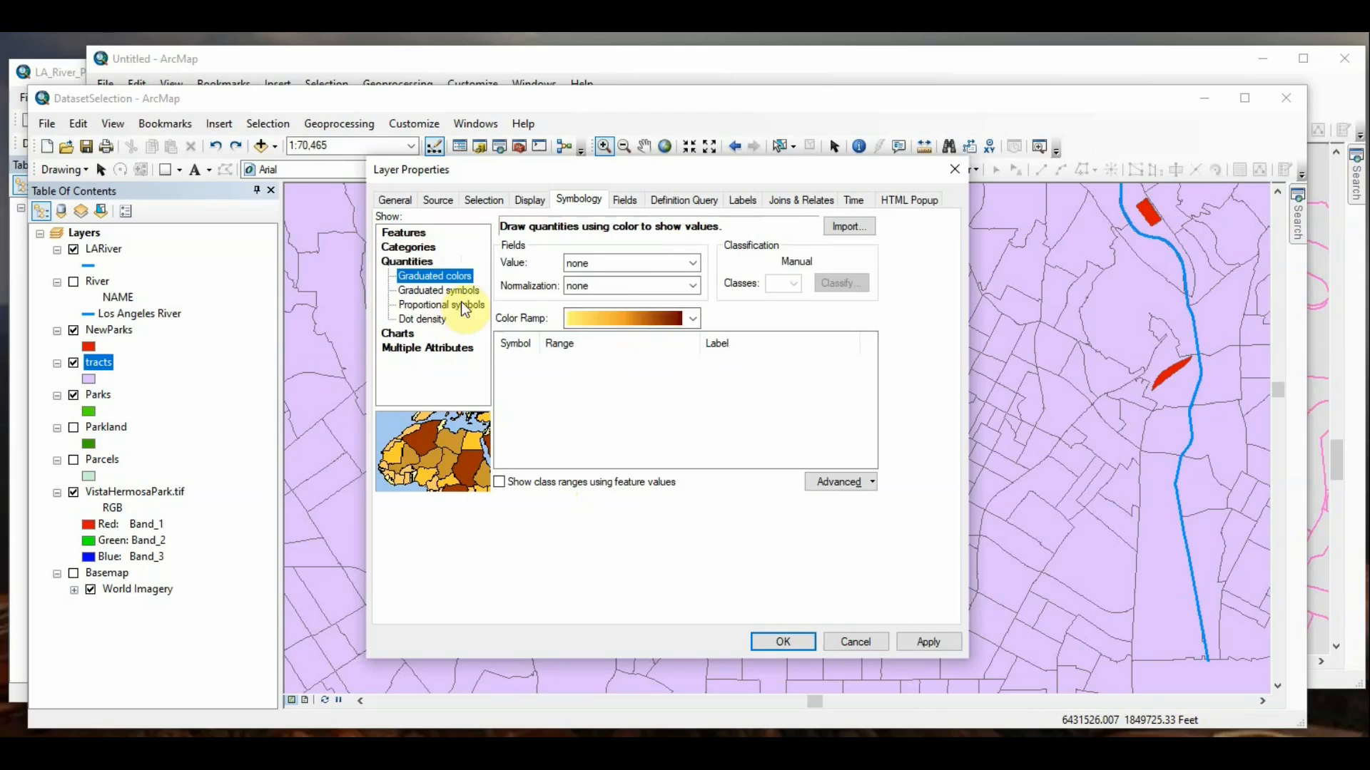
left_click(691, 262)
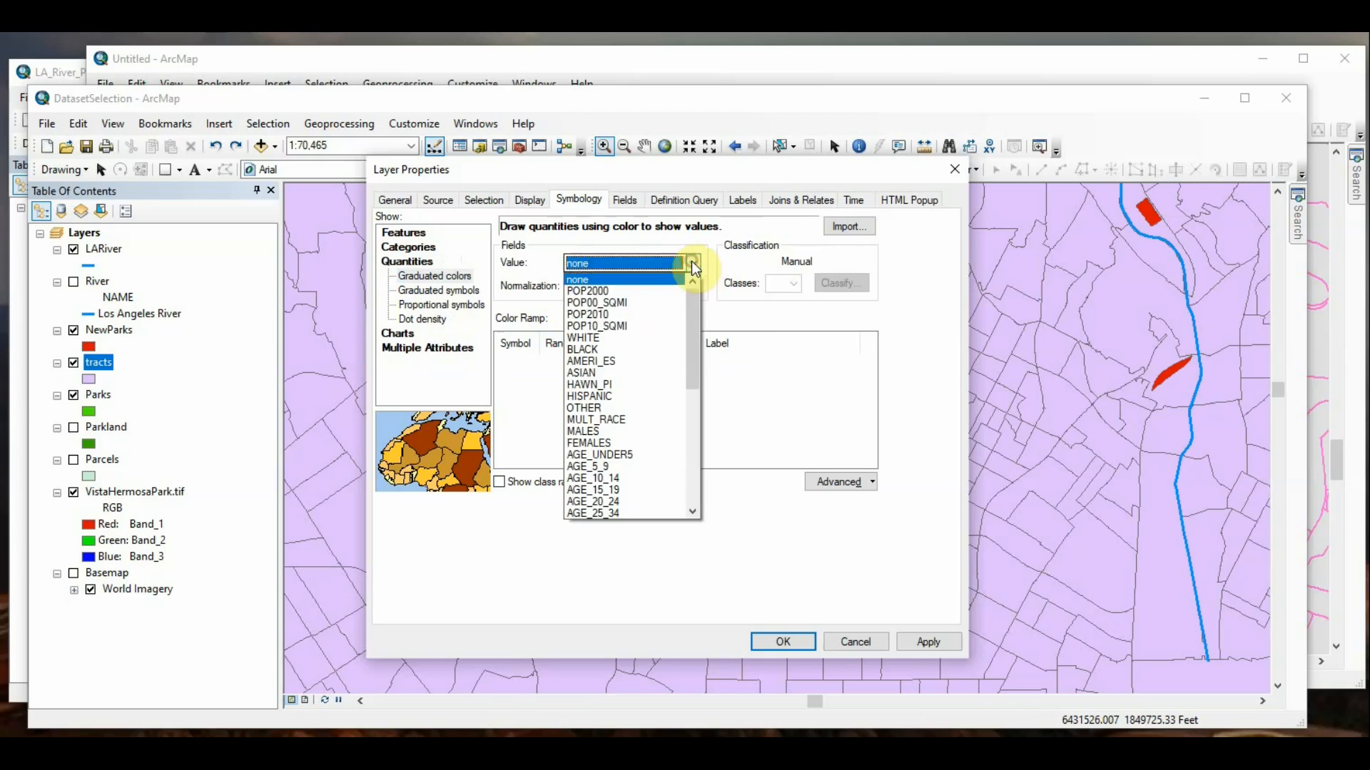
left_click(658, 317)
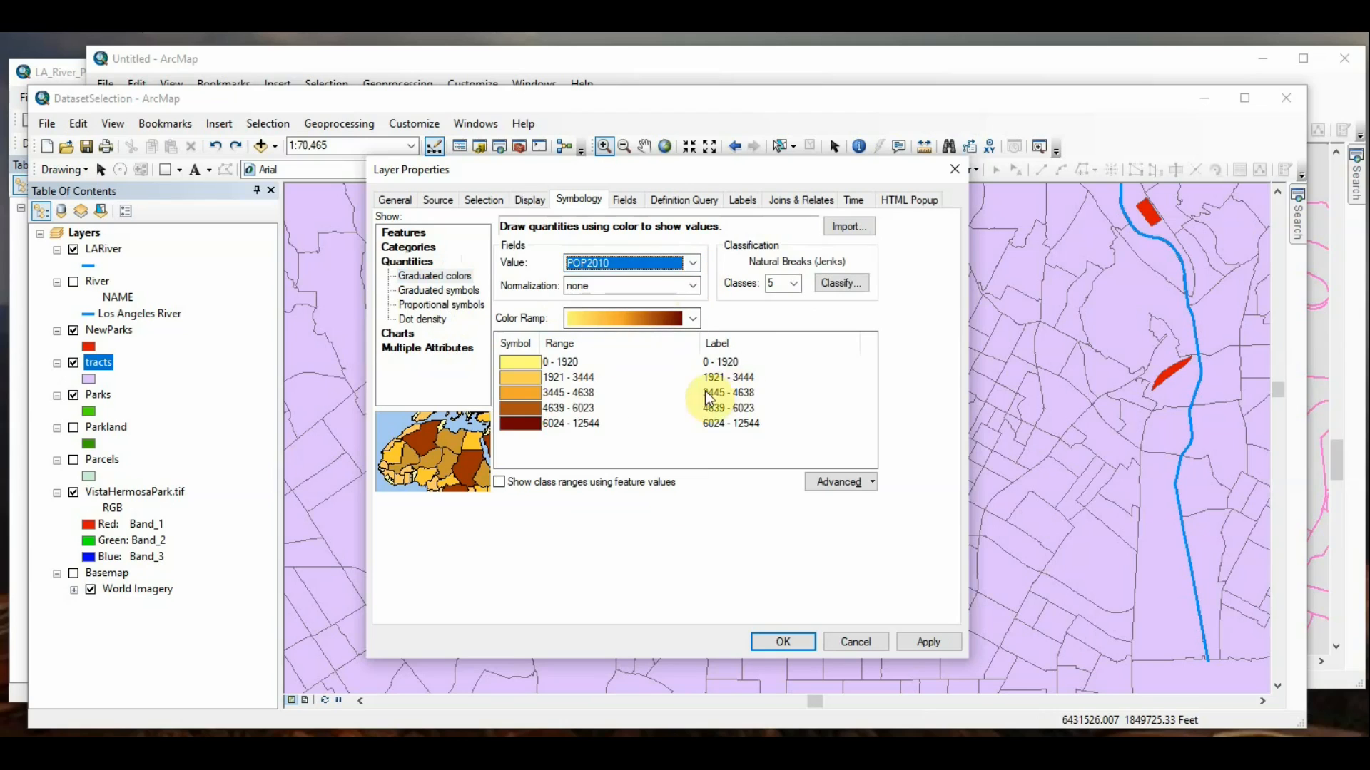
left_click(563, 362)
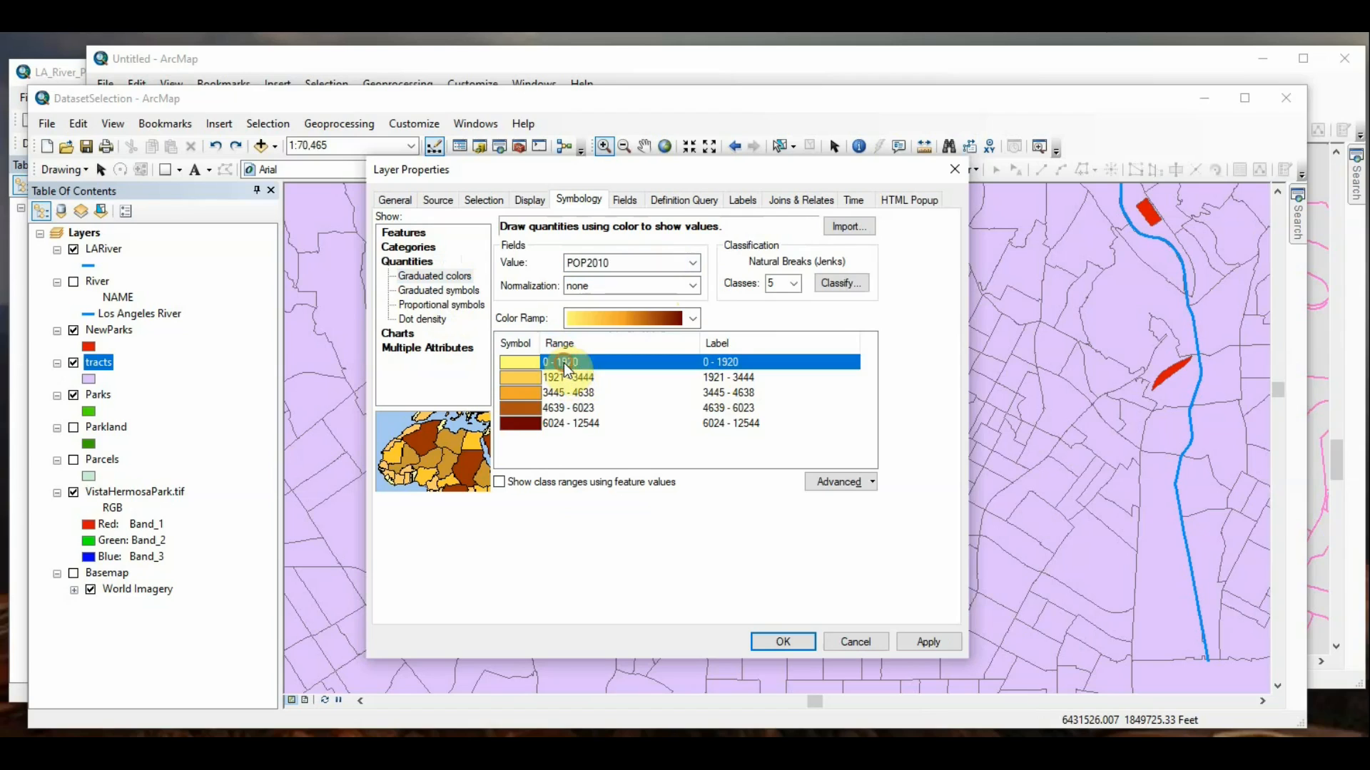
left_click(738, 545)
left_click(910, 647)
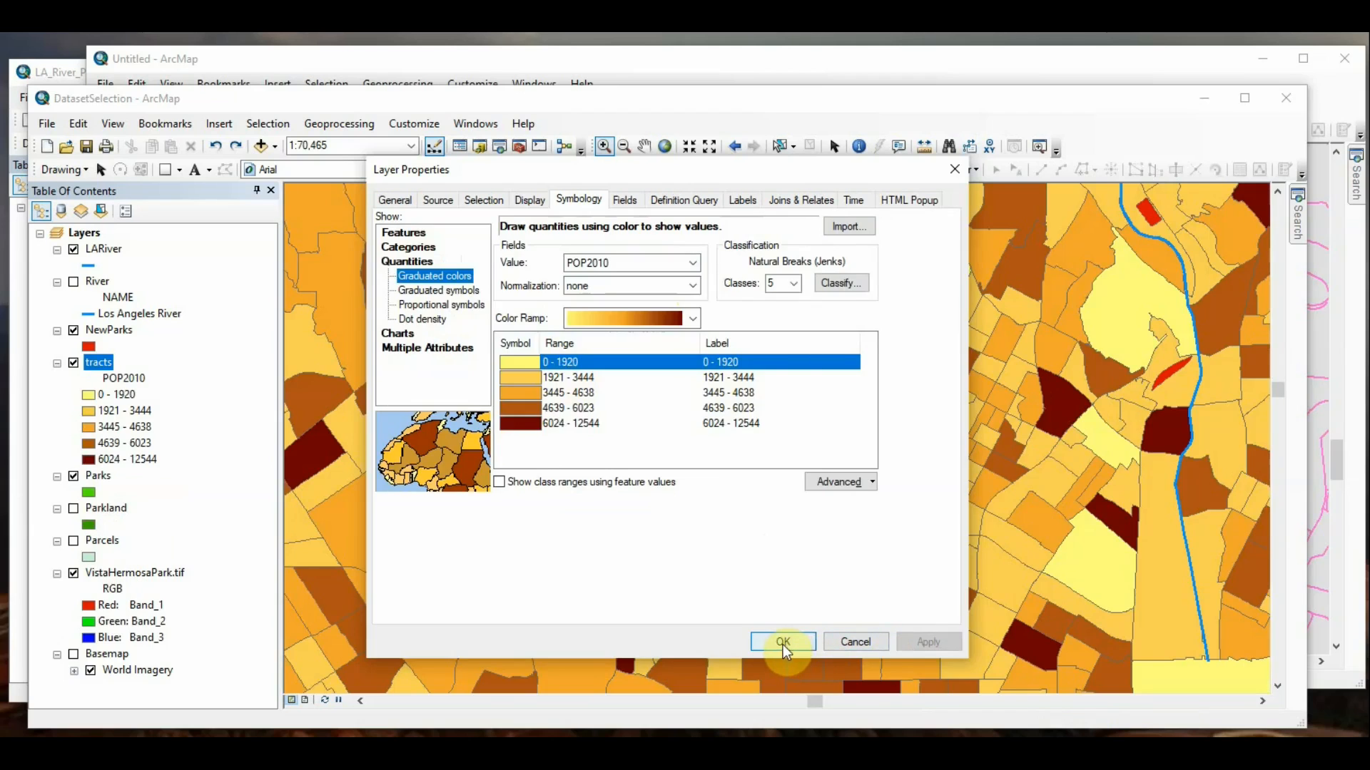
left_click(782, 642)
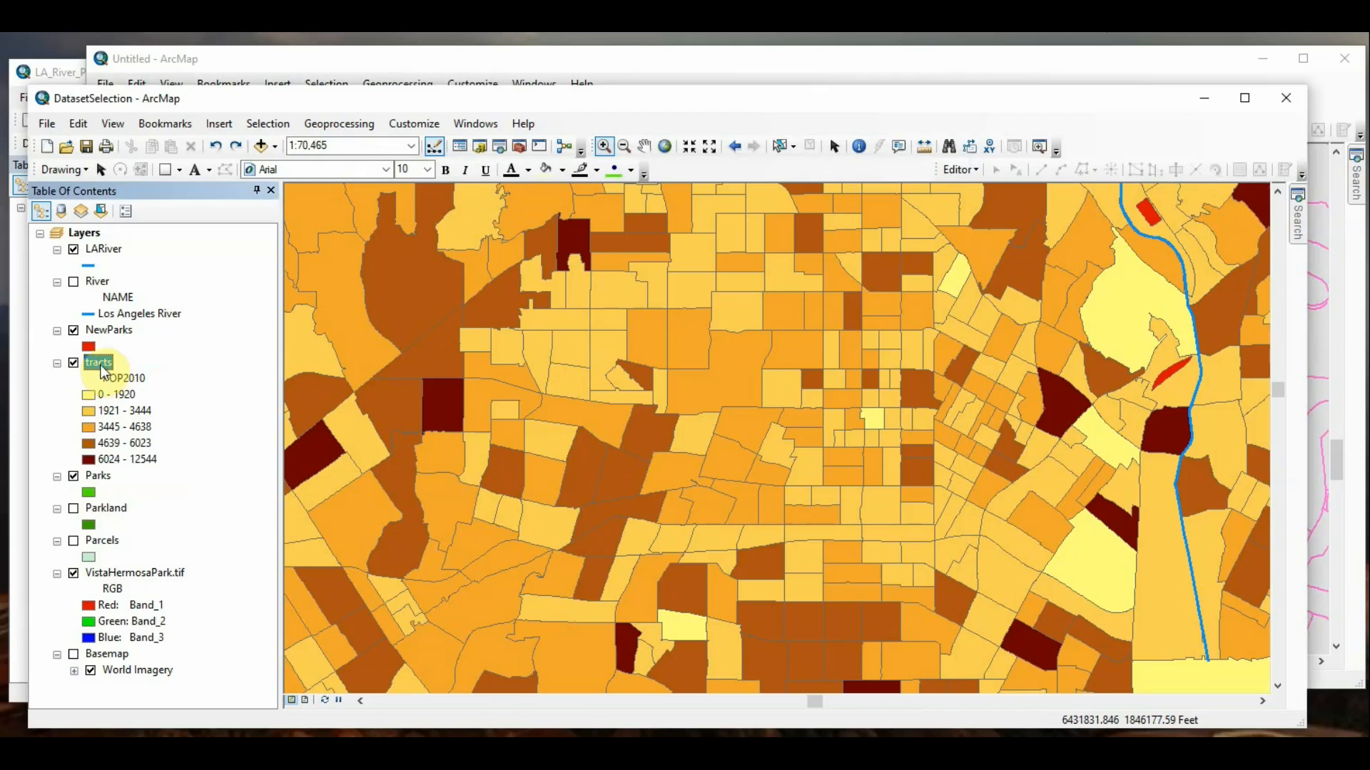
Step: Reopen the tracts layer's symbology and set the upper limit of the first POP2010 class to 2500
right_click(102, 367)
left_click(869, 478)
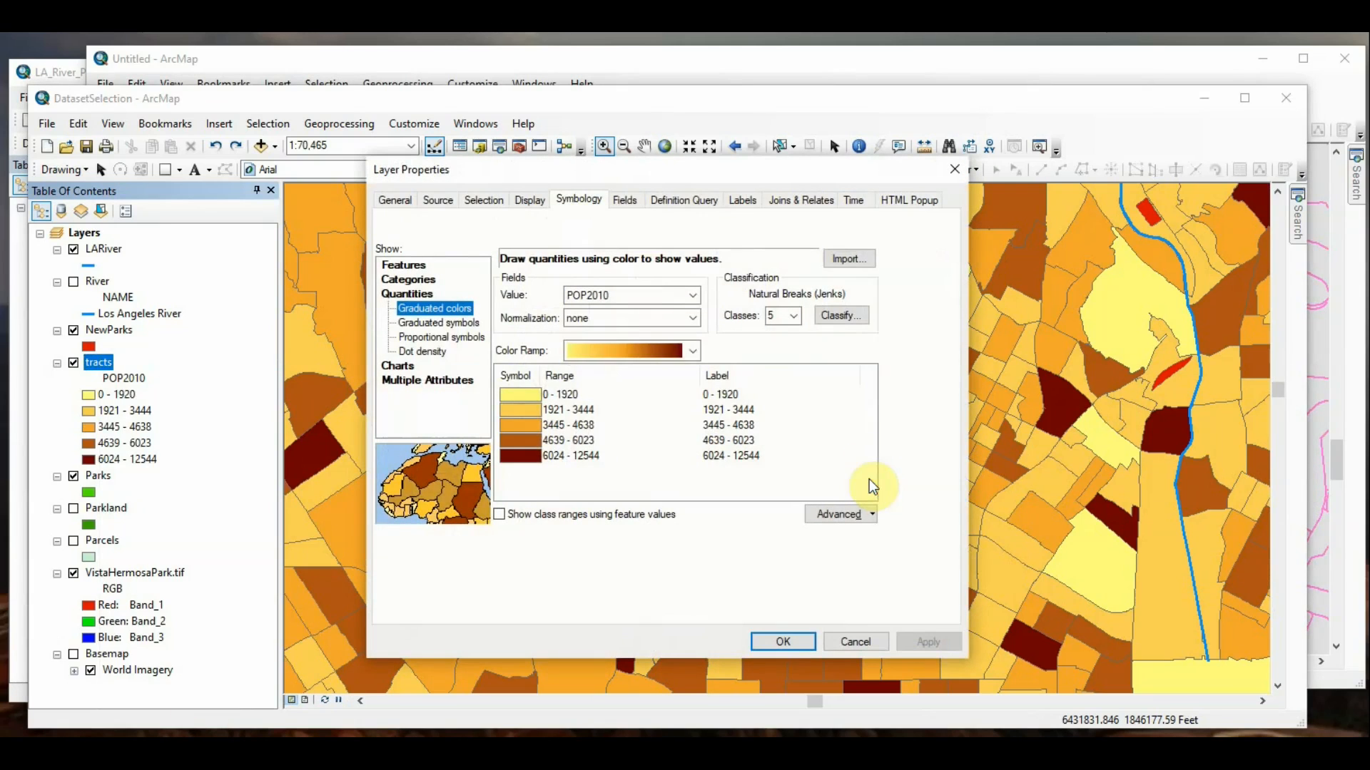
left_click(578, 397)
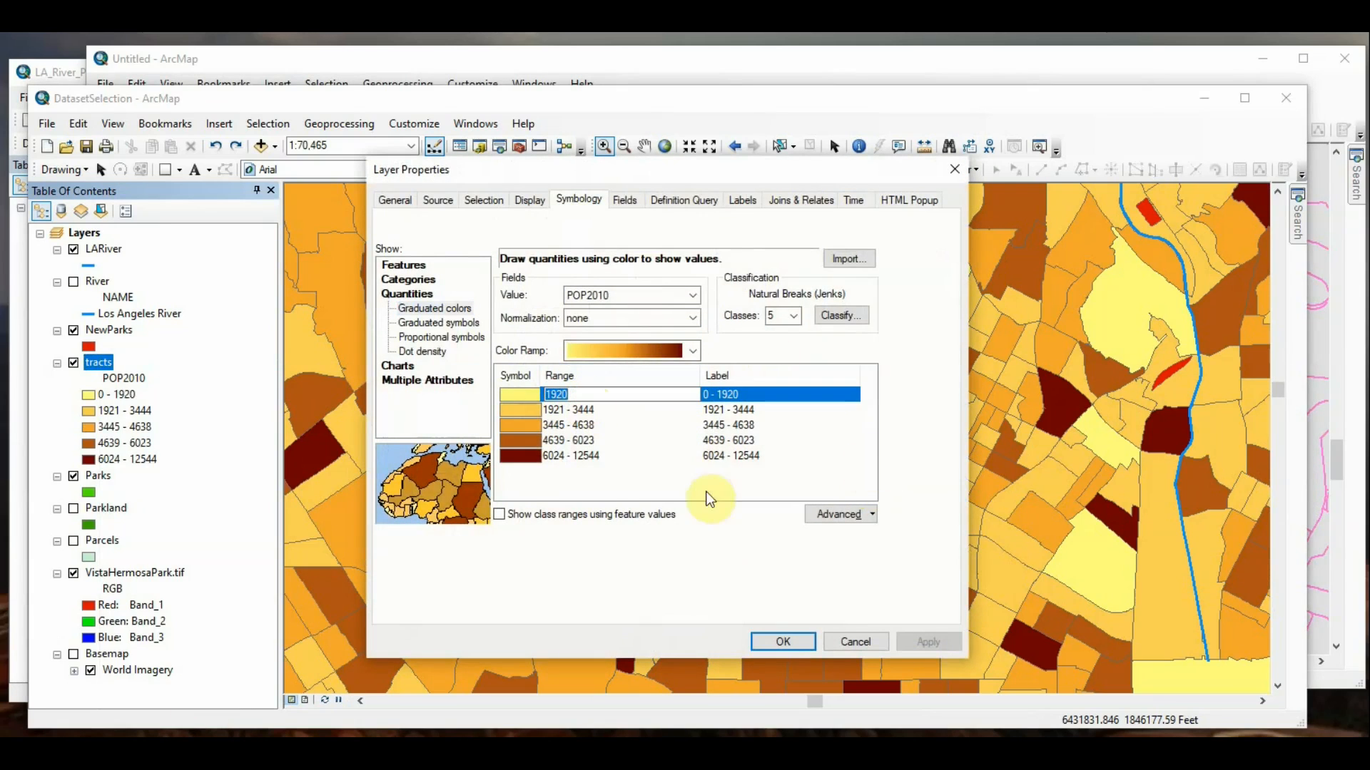
left_click(558, 412)
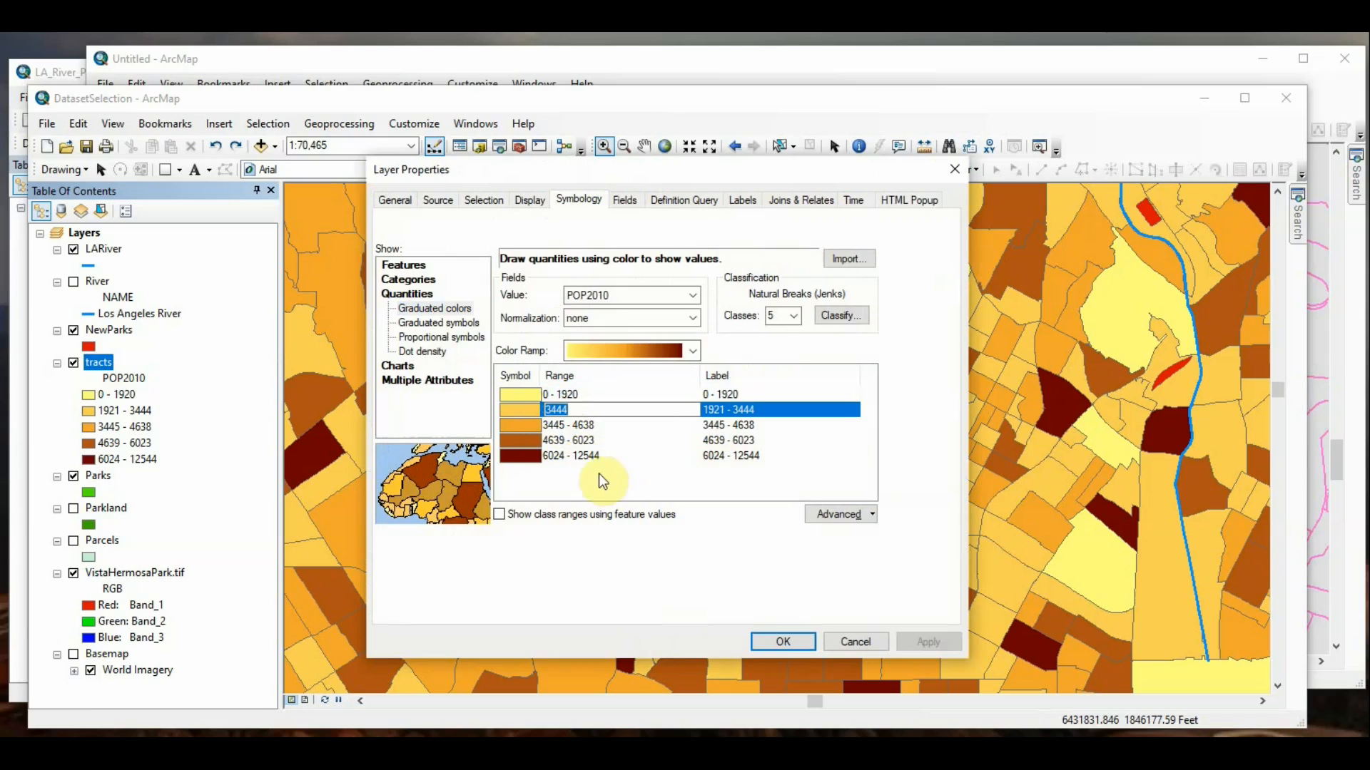
left_click(567, 428)
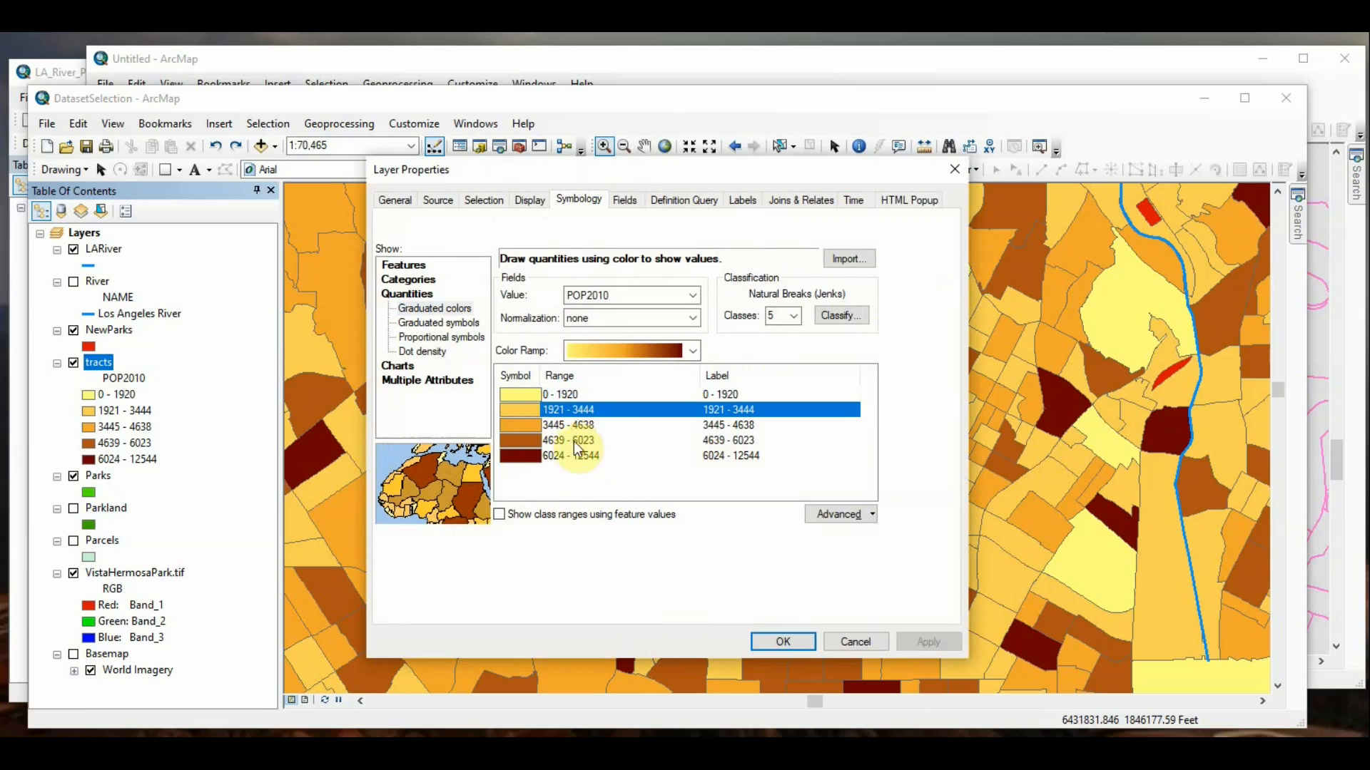
left_click(571, 392)
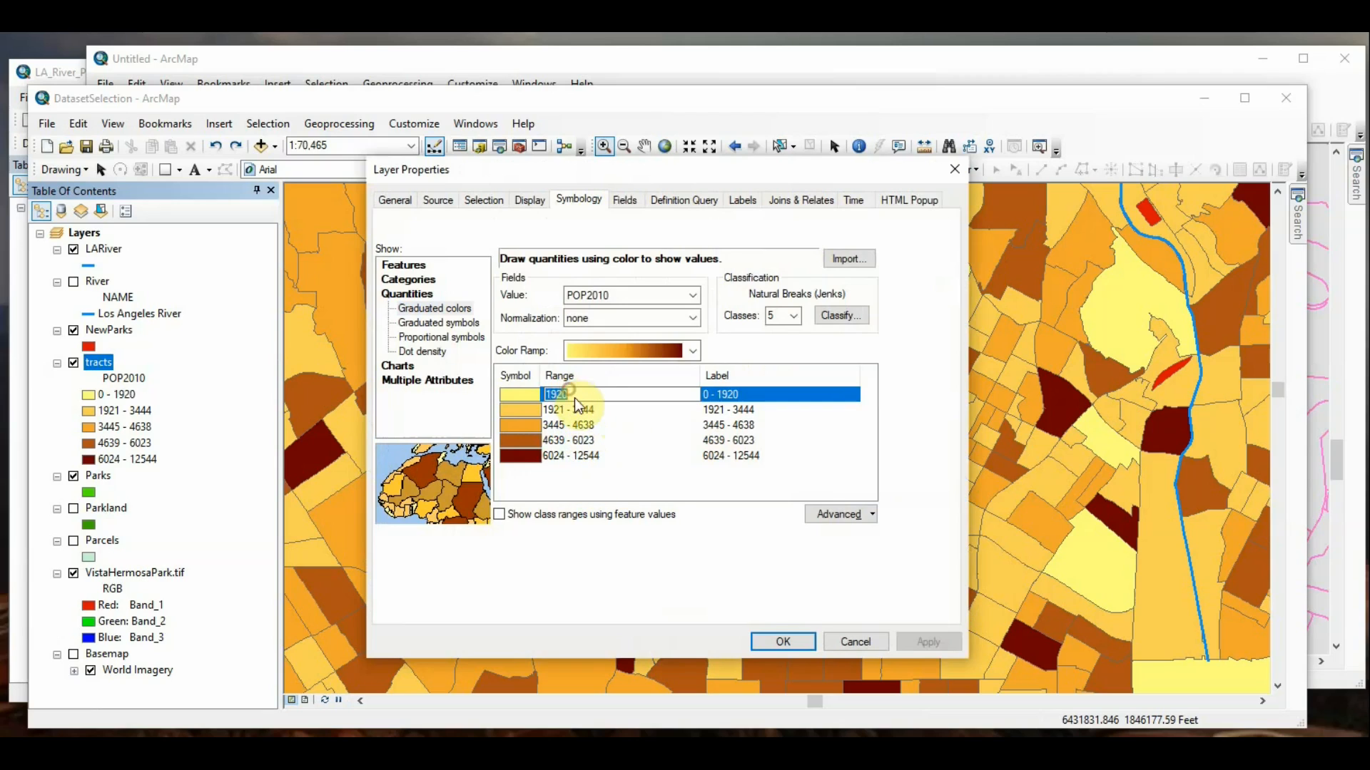
left_click(610, 471)
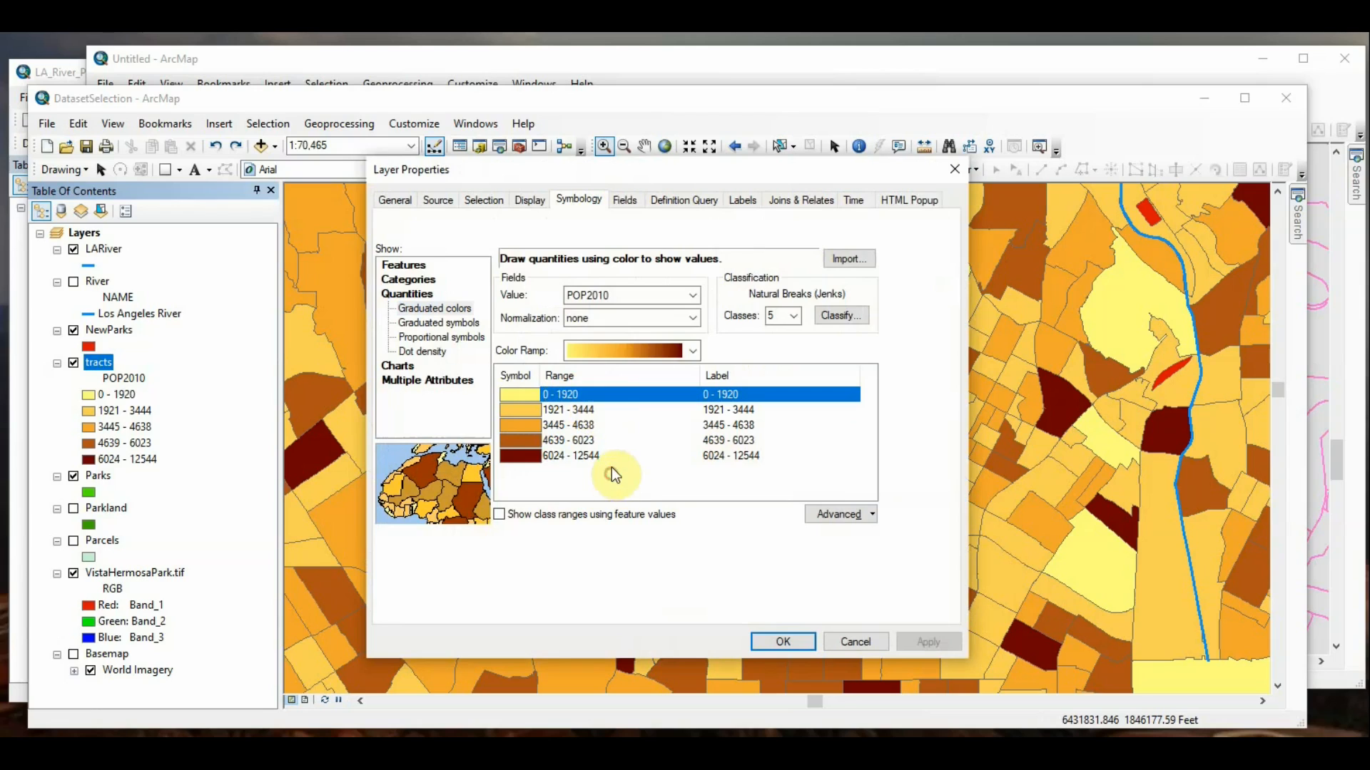
left_click(591, 397)
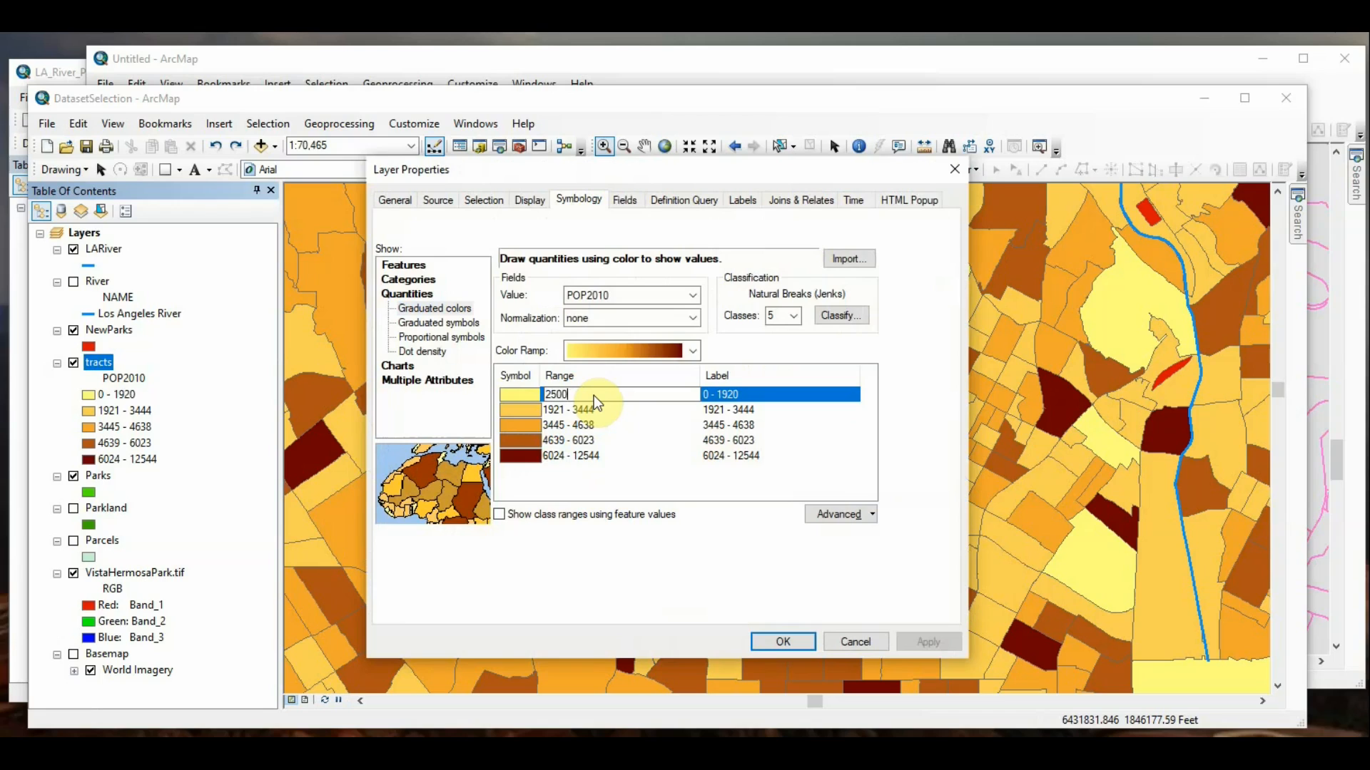
key("Return")
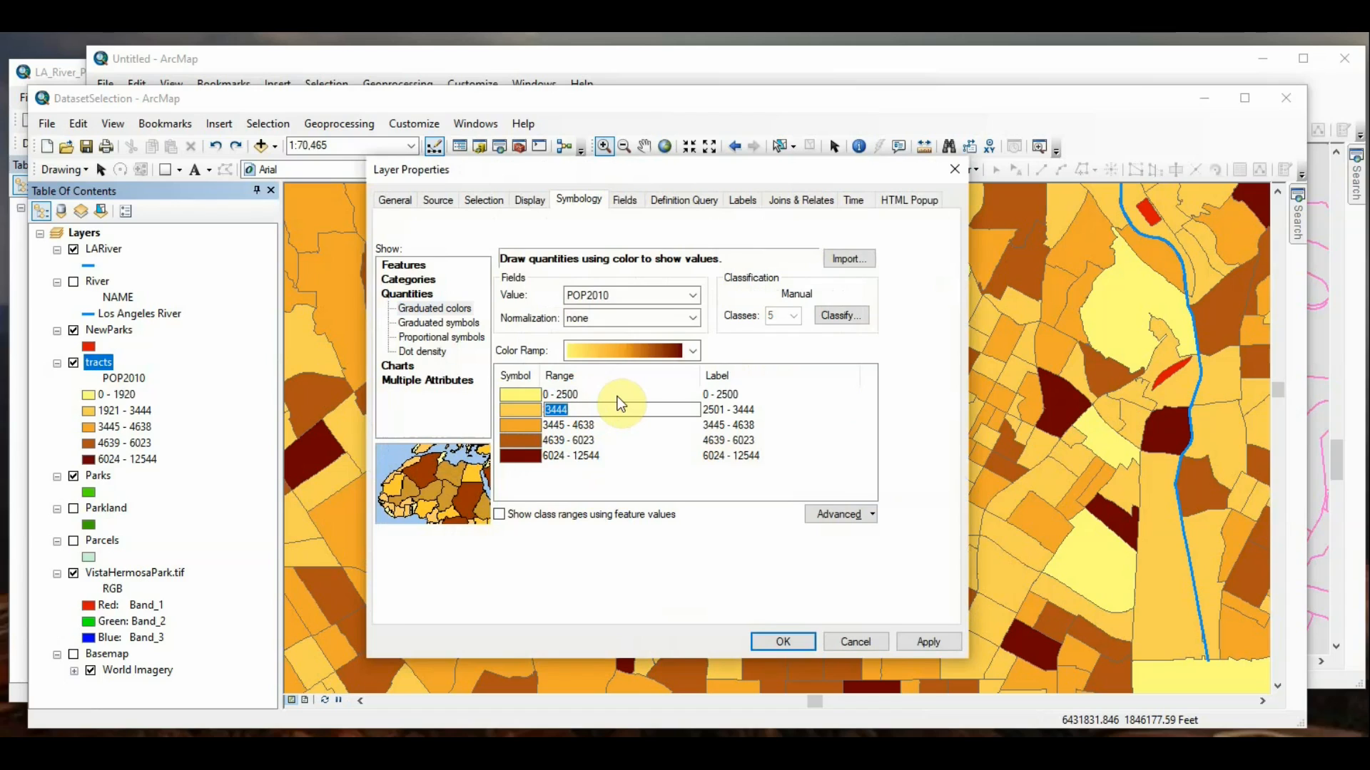
Step: Set the upper limit of the second POP2010 class to 4000 and apply the edited class ranges to the tracts layer
type("400")
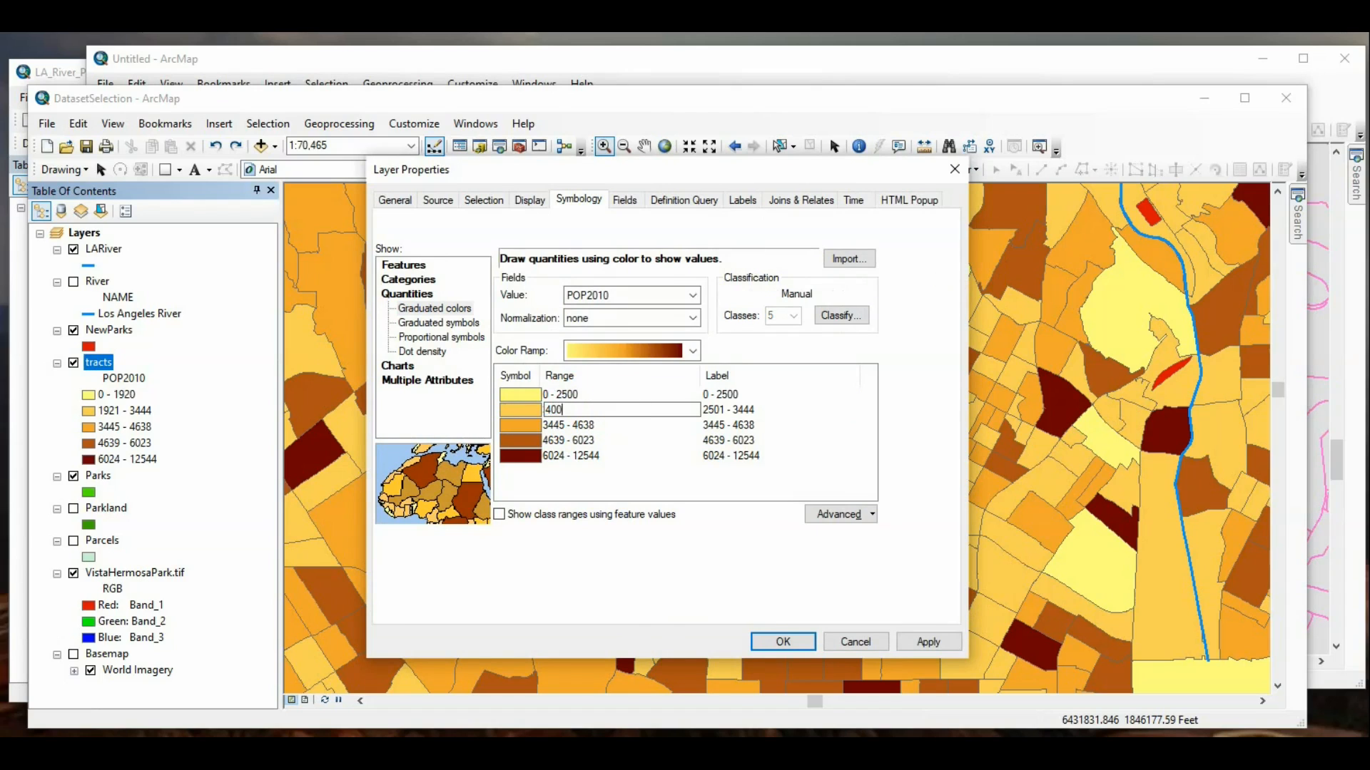
type("0")
key("Return")
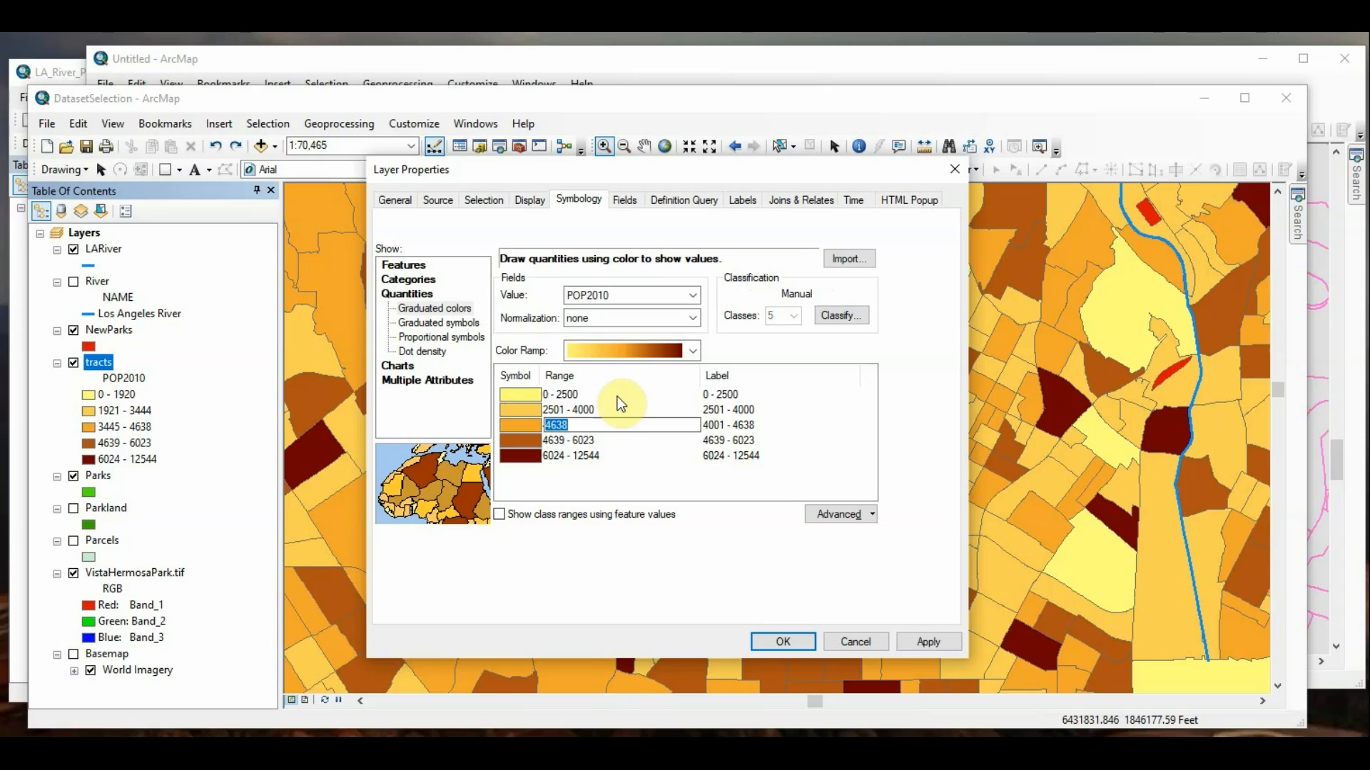
left_click(927, 642)
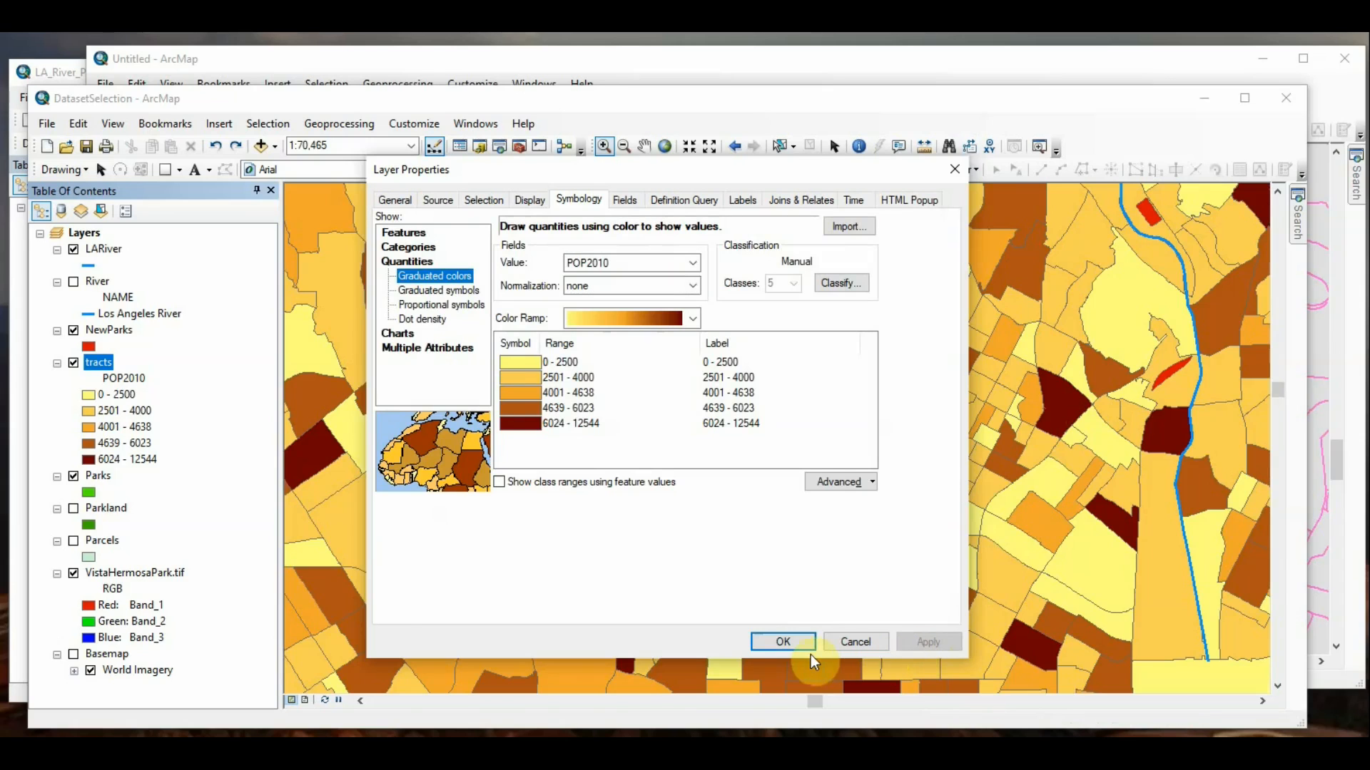
left_click(781, 644)
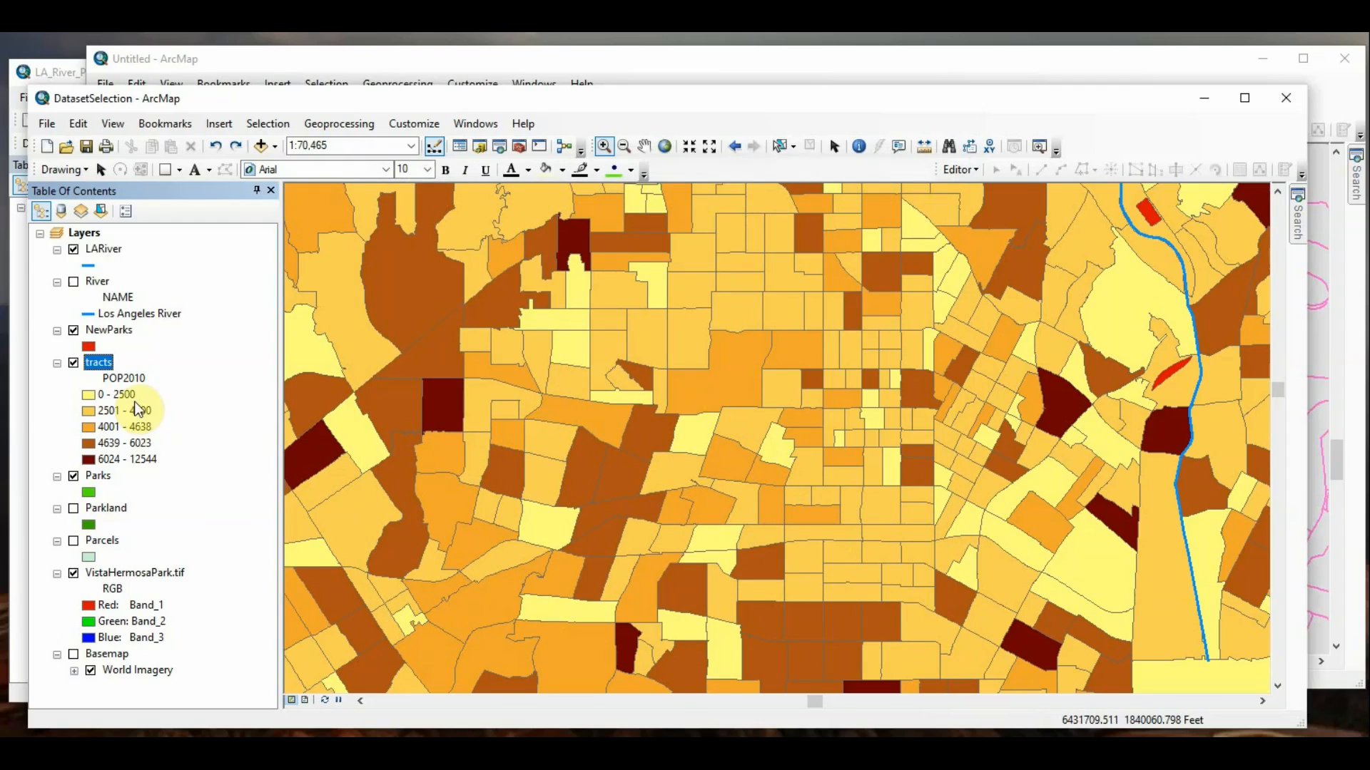
Step: Change the tracts layer's symbology to graduated symbols for POP2010 and accept the change
right_click(102, 364)
left_click(756, 115)
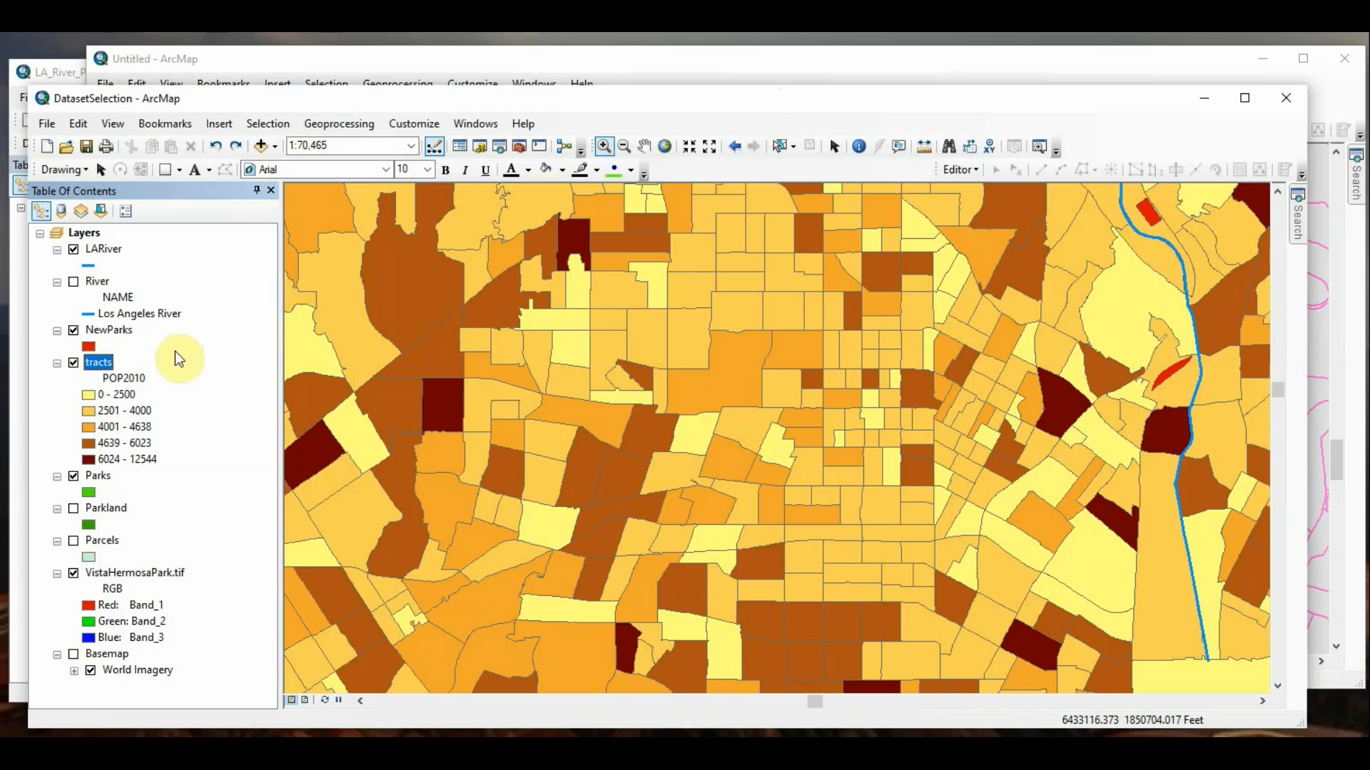
right_click(102, 366)
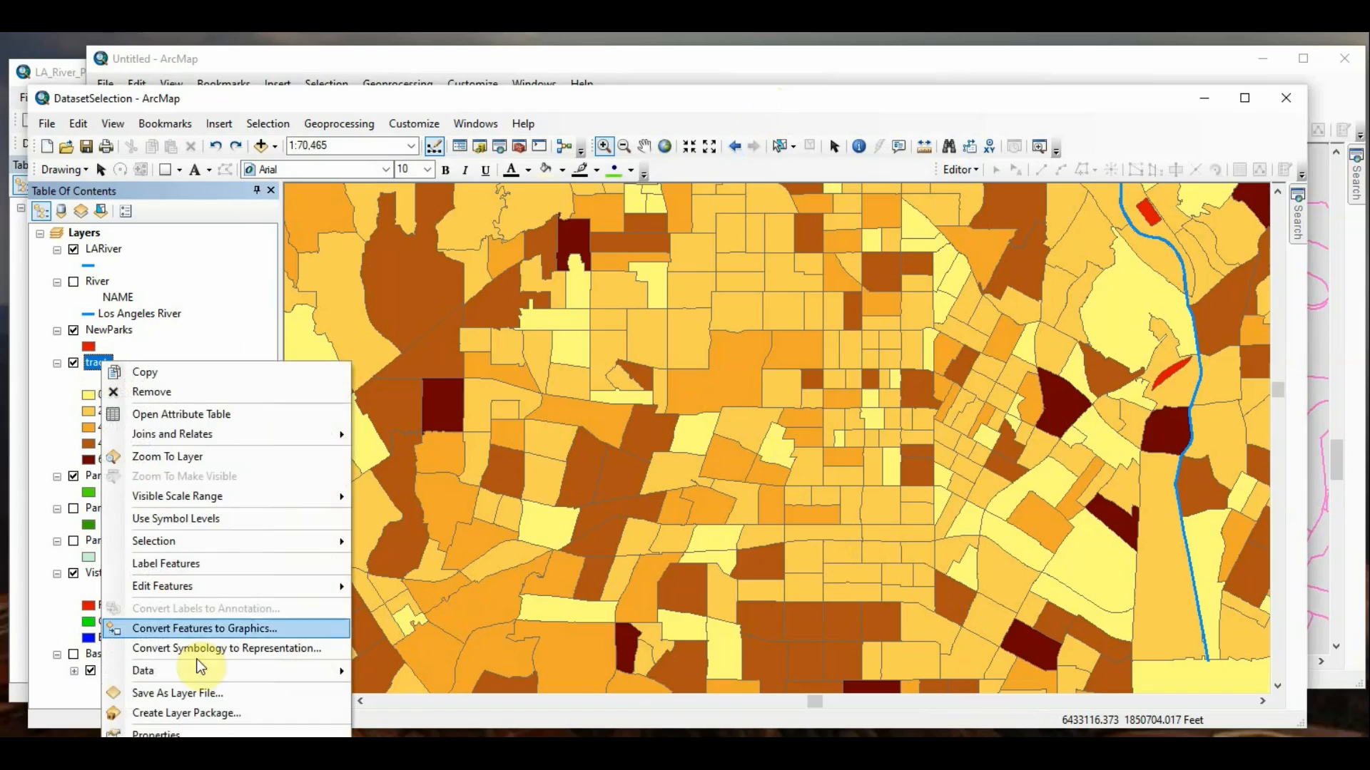
left_click(198, 729)
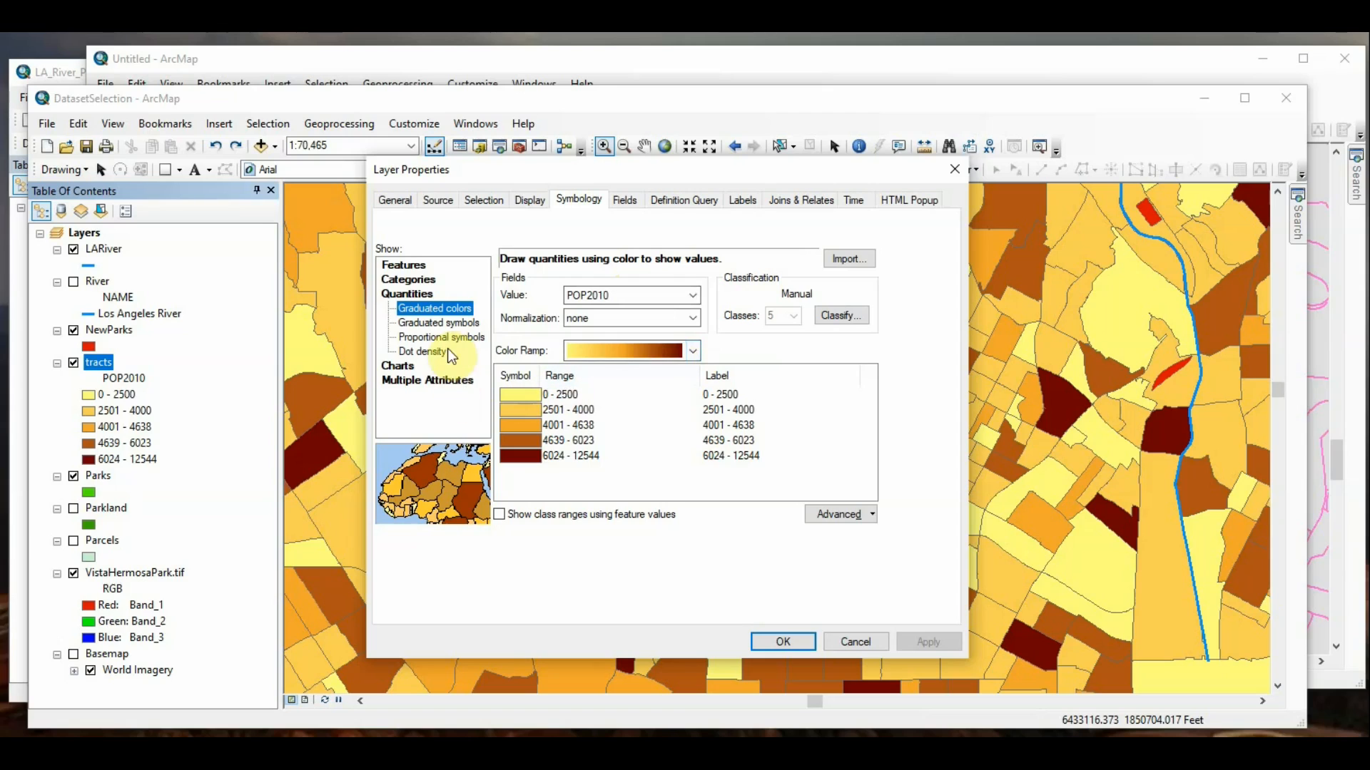
left_click(464, 322)
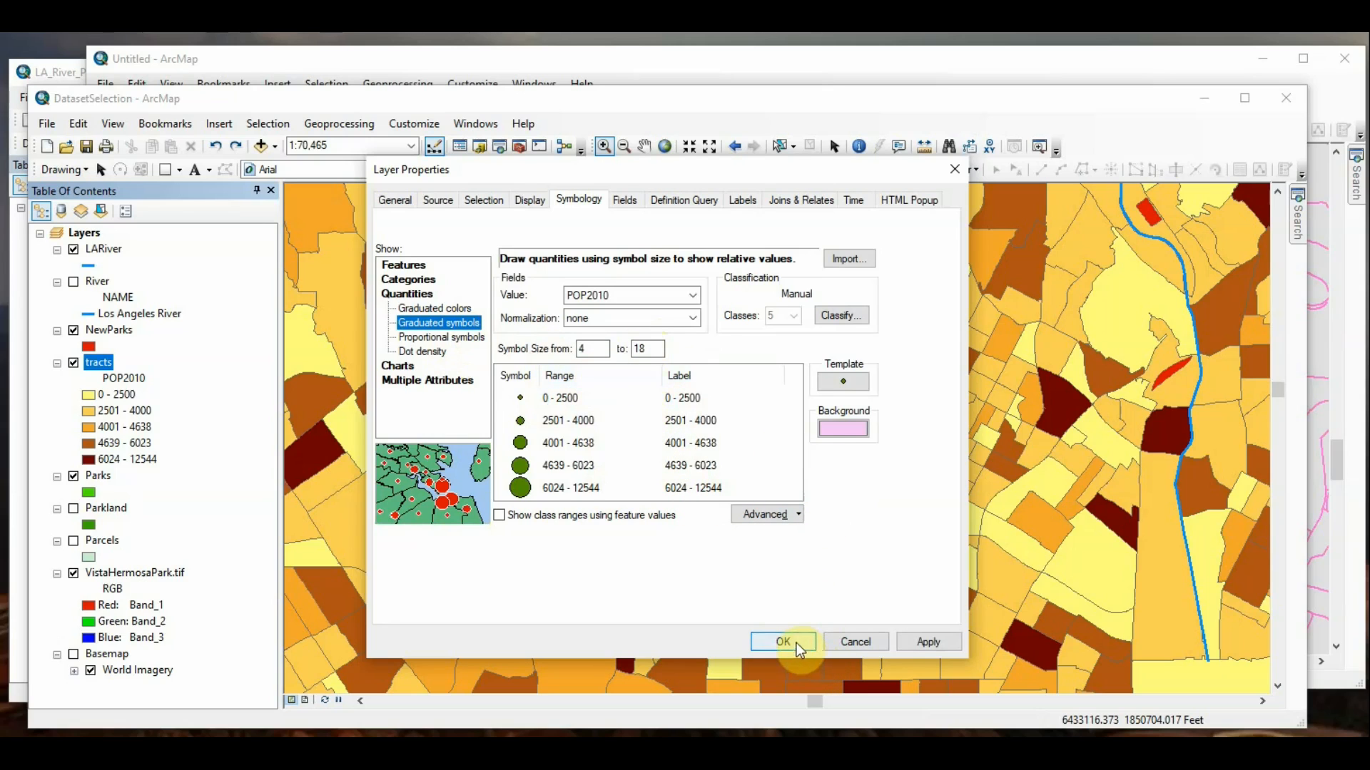
left_click(923, 644)
left_click(784, 642)
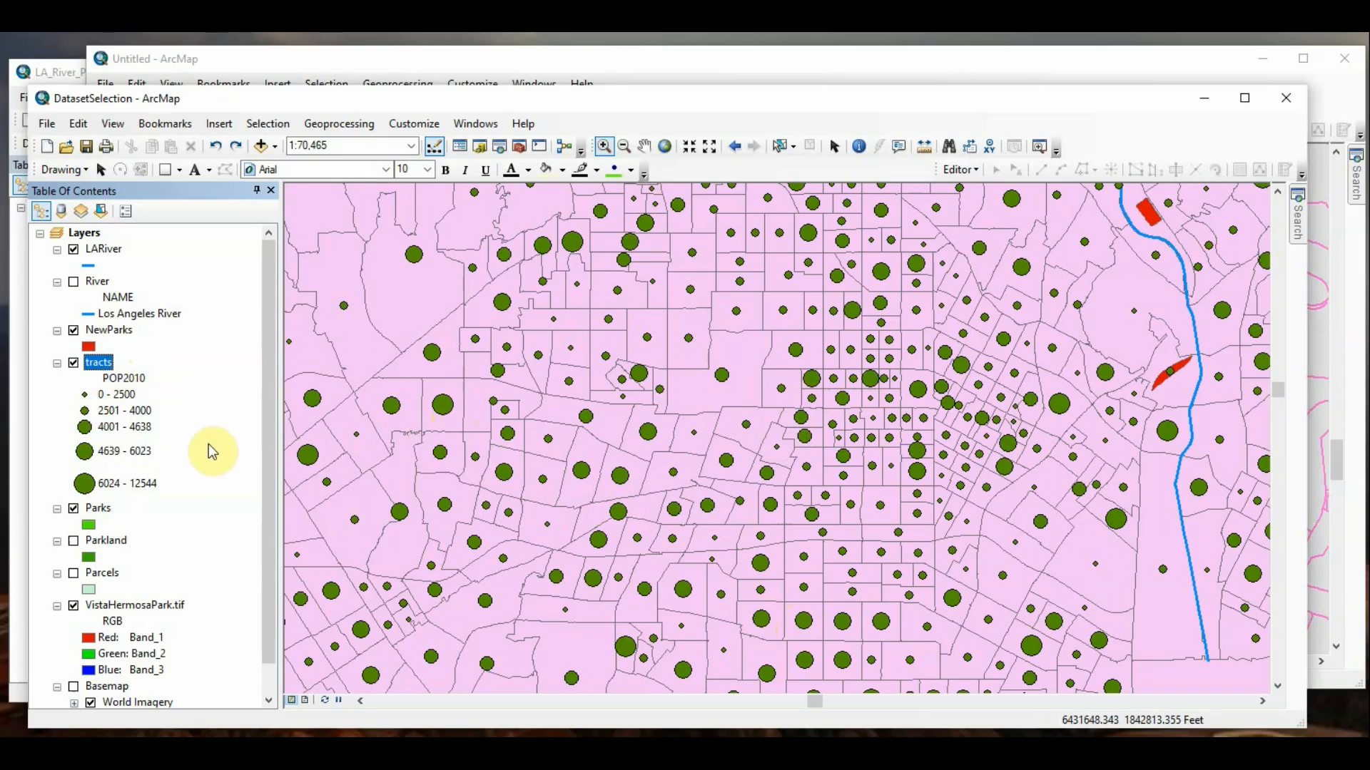
Step: Review the tracts layer's graduated symbol settings and its definition query, and cancel its properties
left_click(111, 365)
right_click(111, 365)
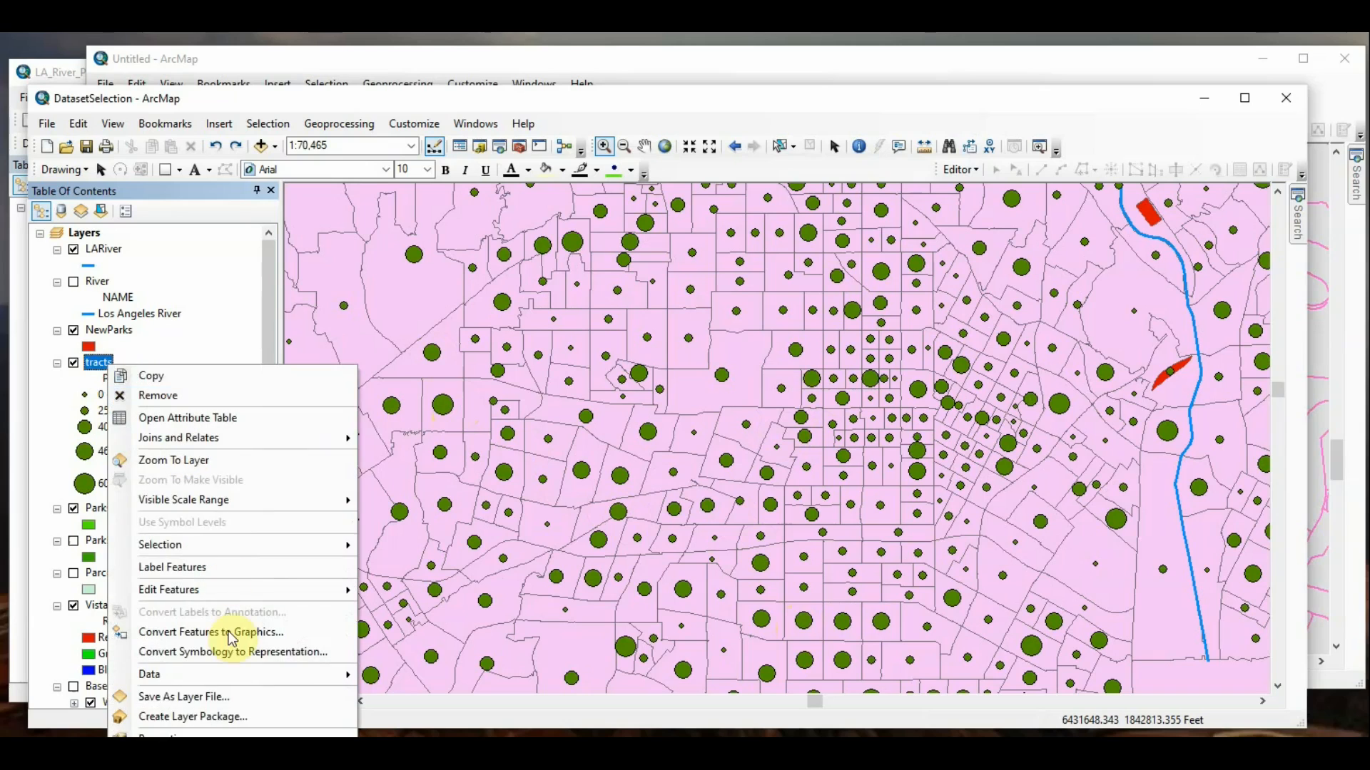
left_click(405, 655)
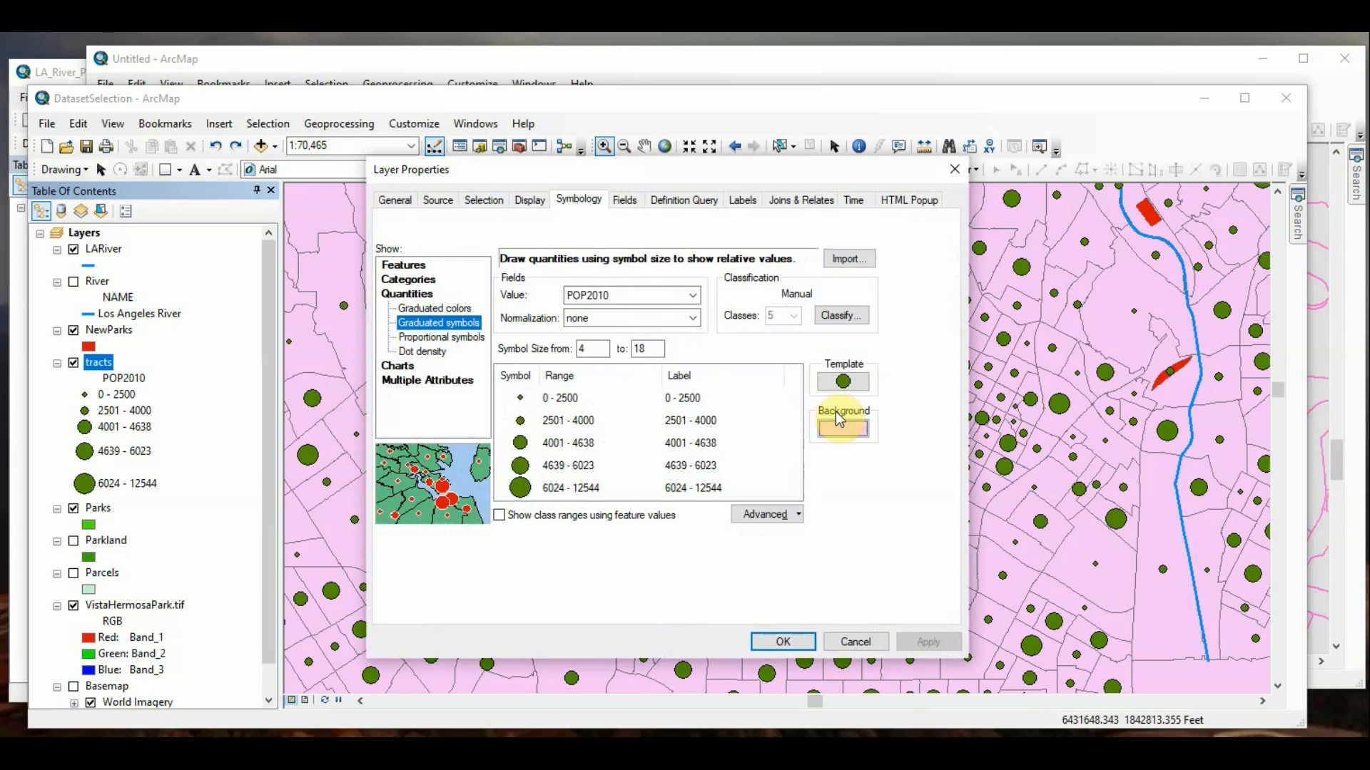
left_click(712, 206)
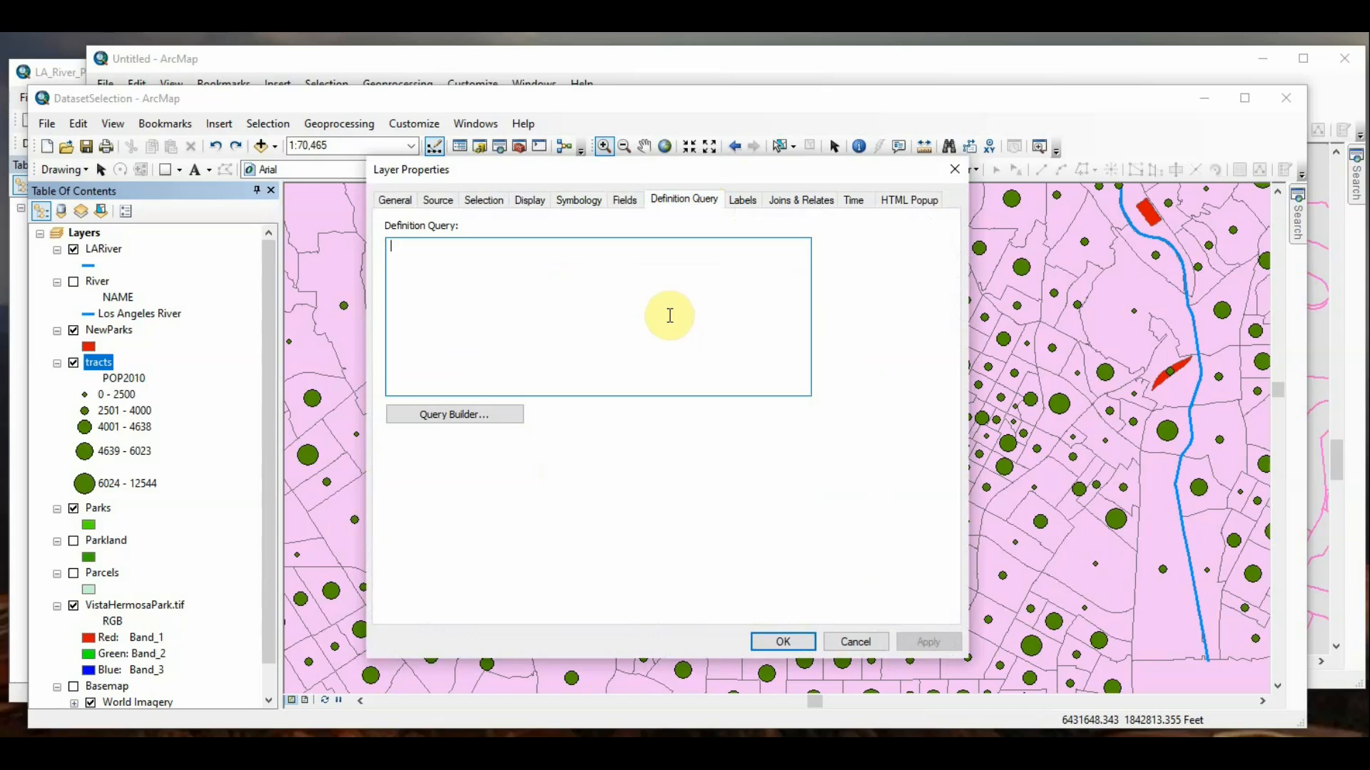
left_click(858, 643)
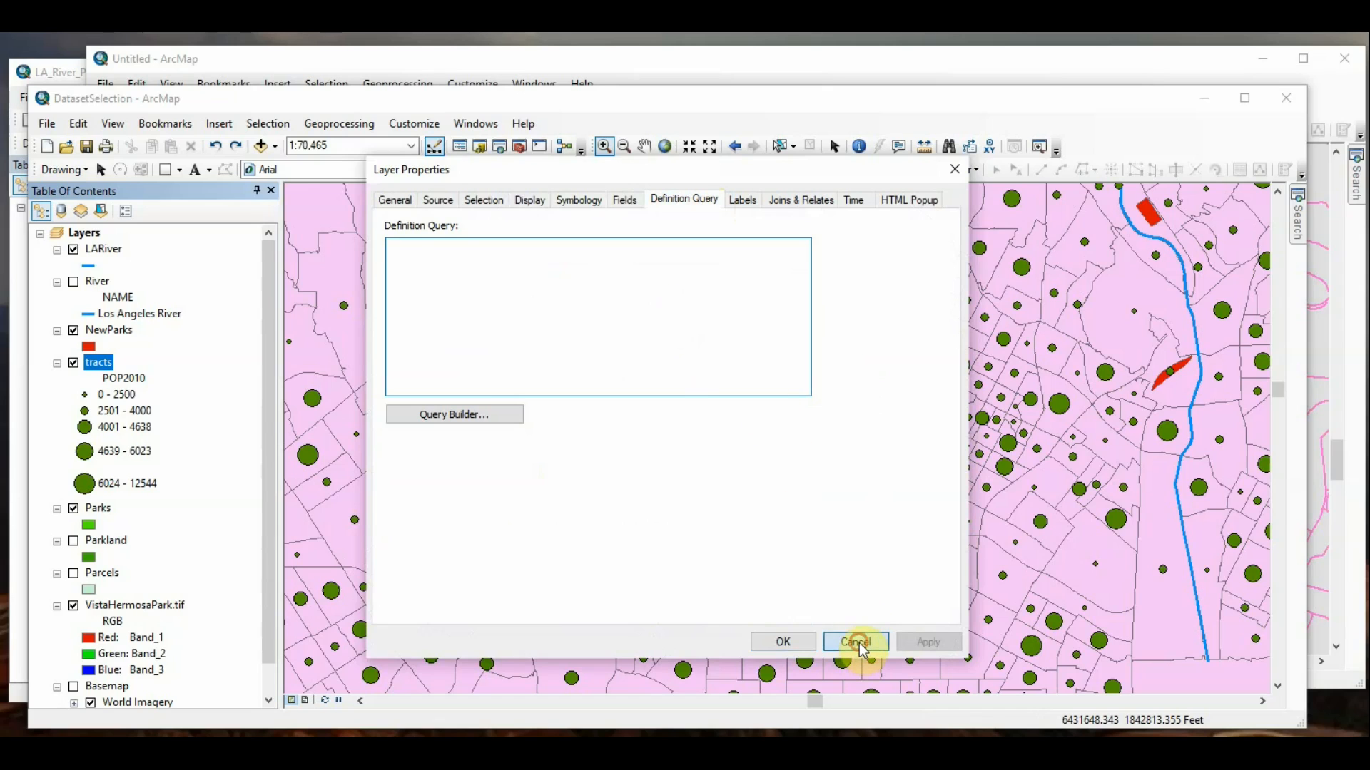
Step: Switch to the Untitled map, view the wMain layer's definition query settings, and cancel its properties
left_click(838, 70)
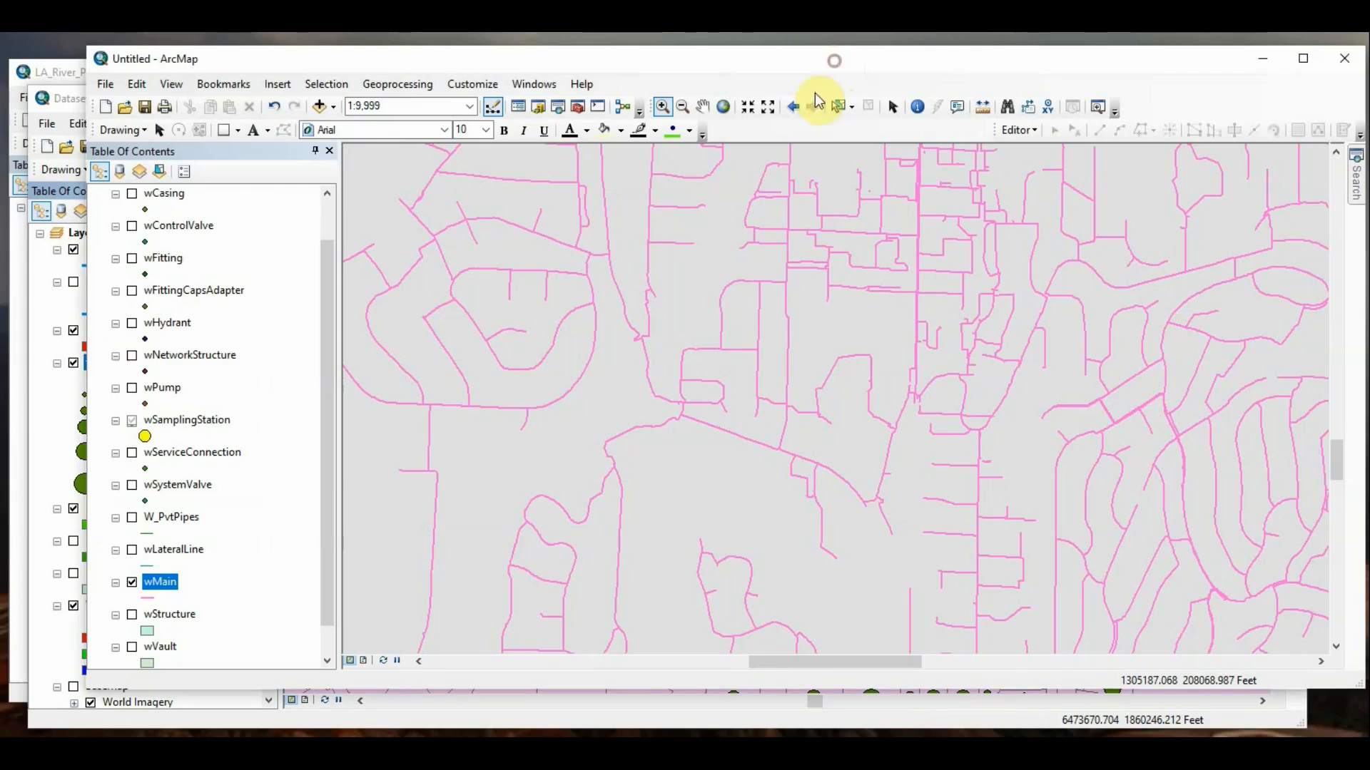
right_click(170, 587)
left_click(218, 567)
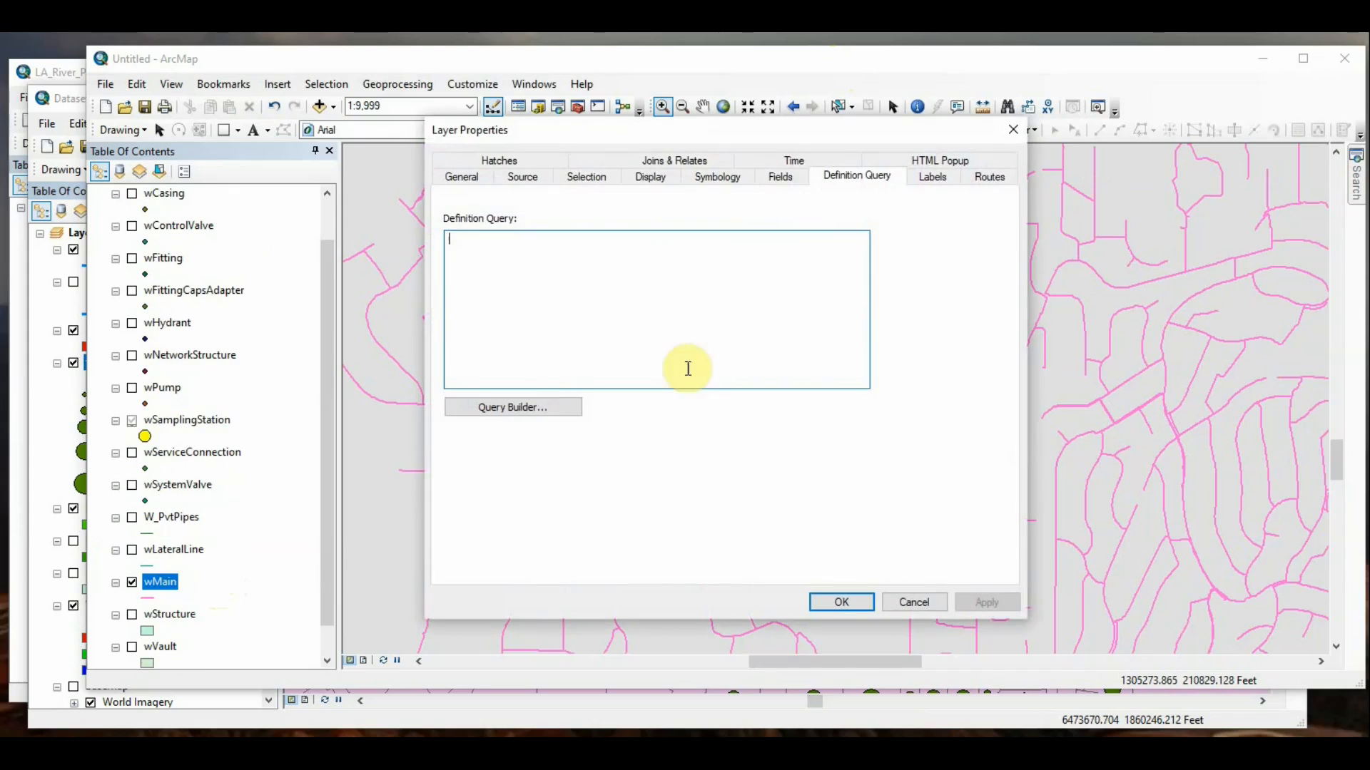
left_click(679, 306)
left_click(668, 360)
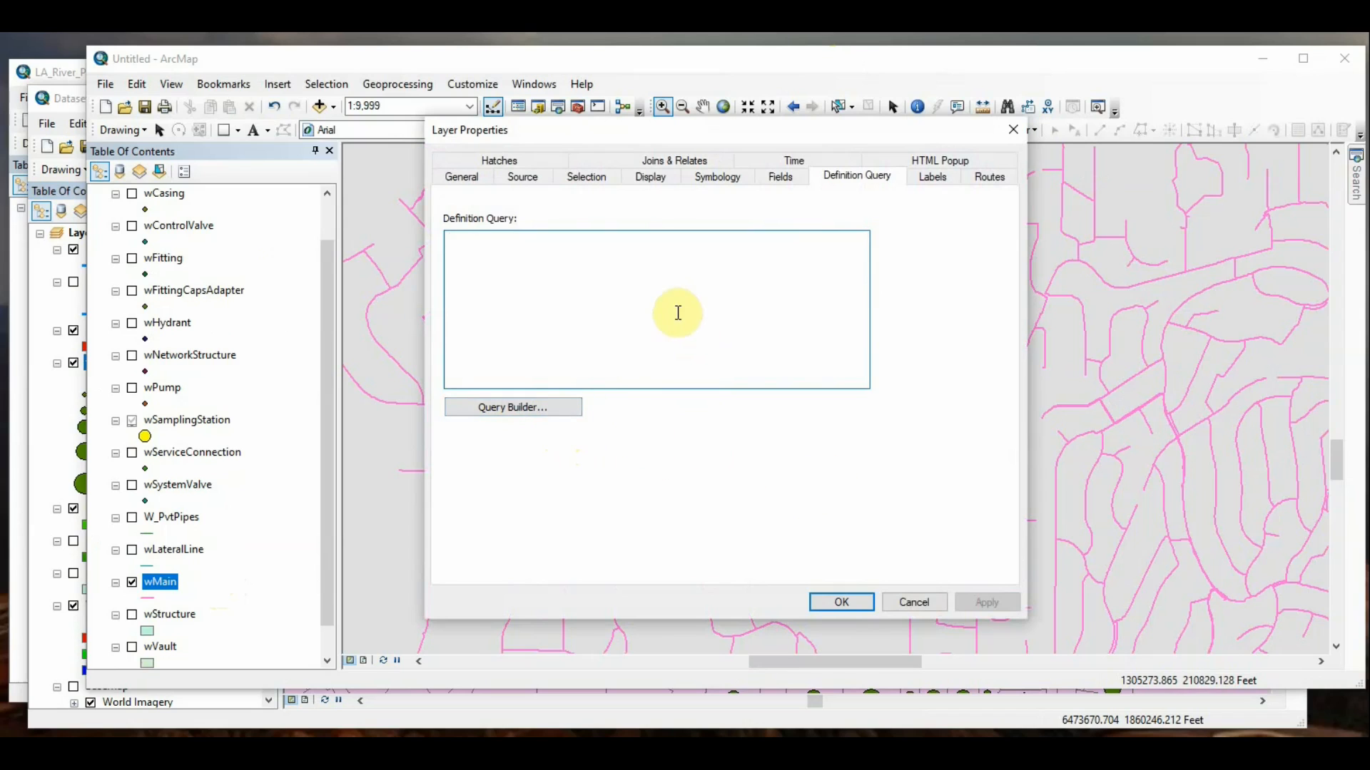
left_click(916, 603)
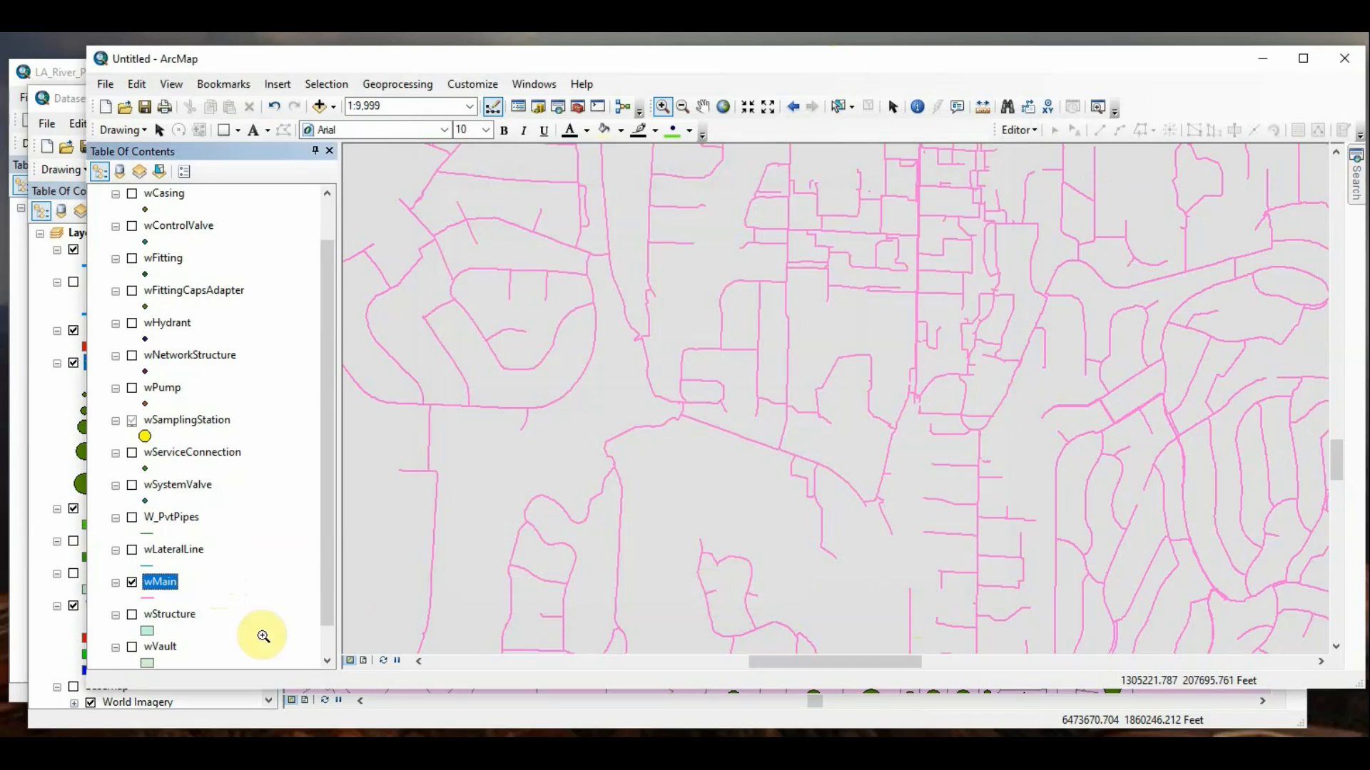
Step: Check the wMain layer's definition query settings and its unfiltered attribute table, closing each without changes
right_click(159, 582)
left_click(221, 569)
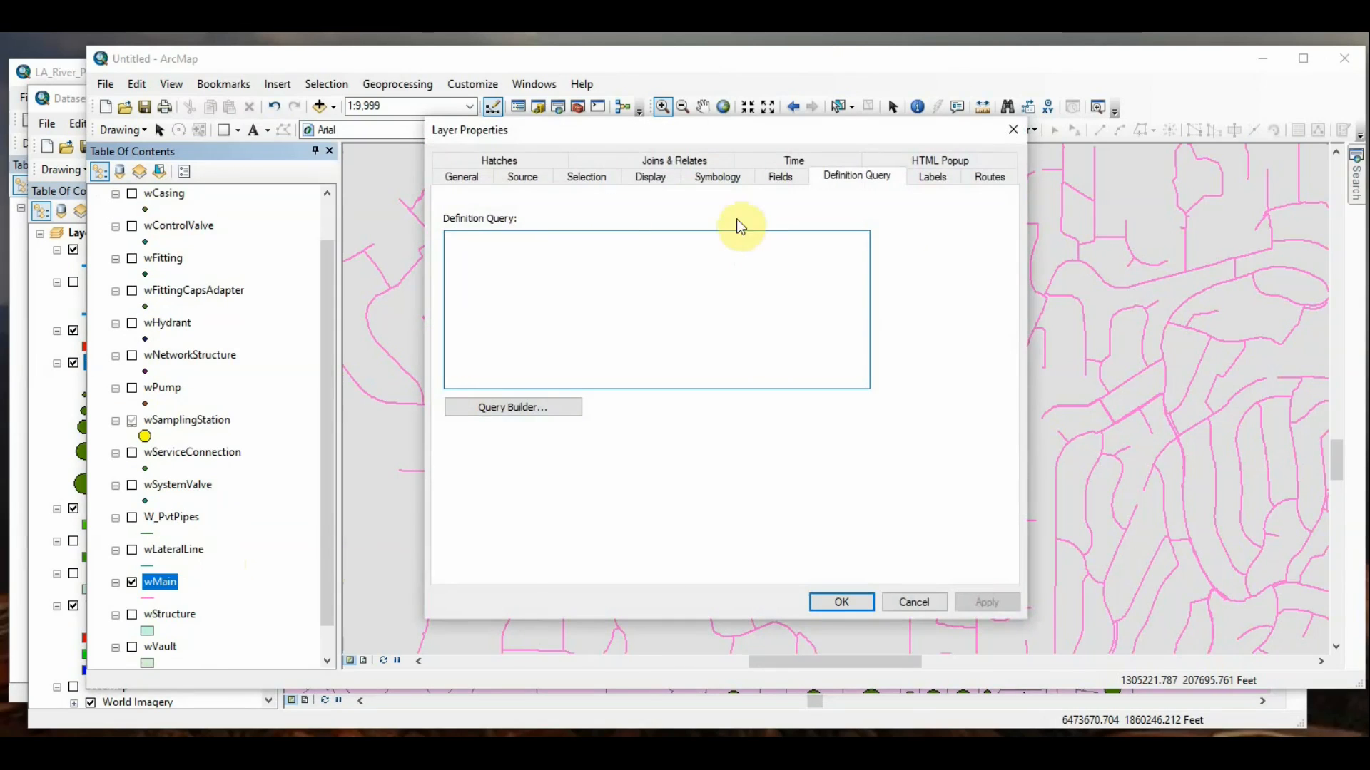
left_click(1010, 132)
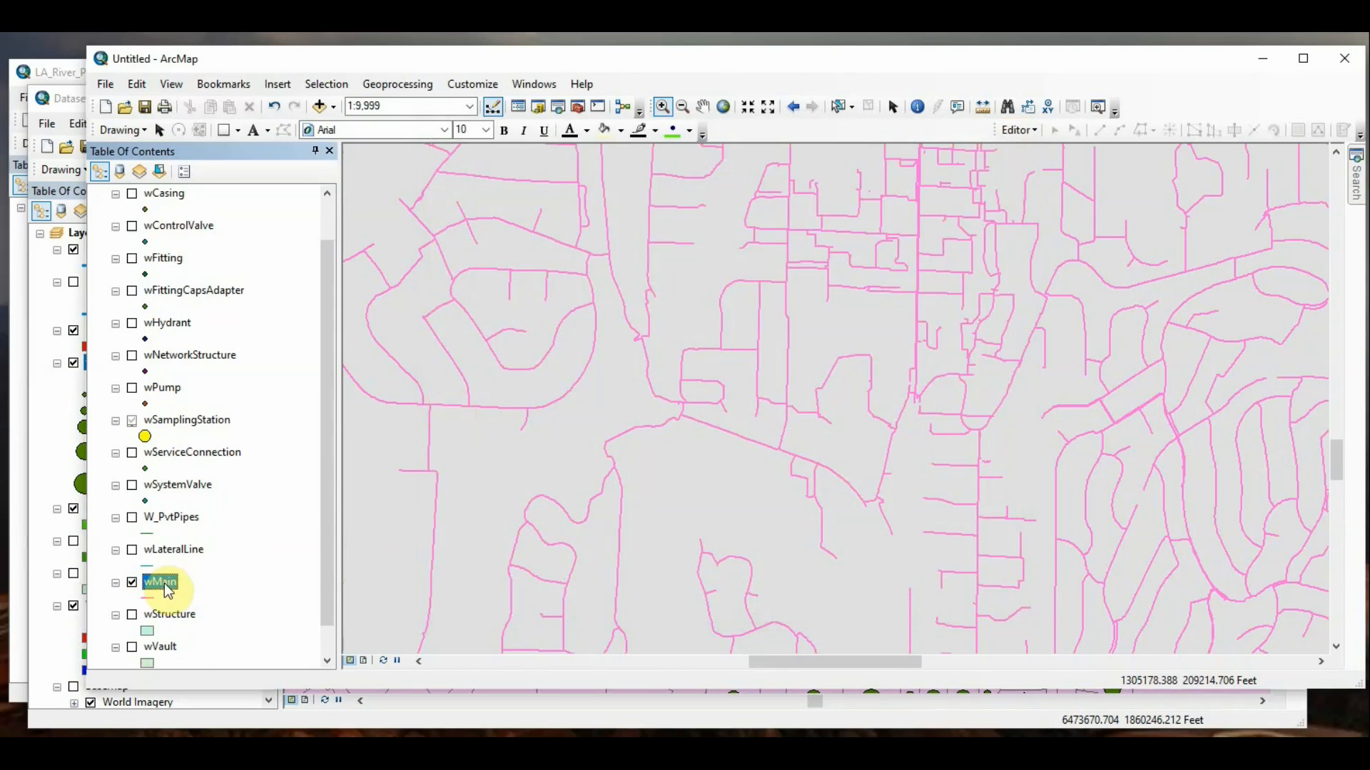
right_click(165, 582)
left_click(249, 247)
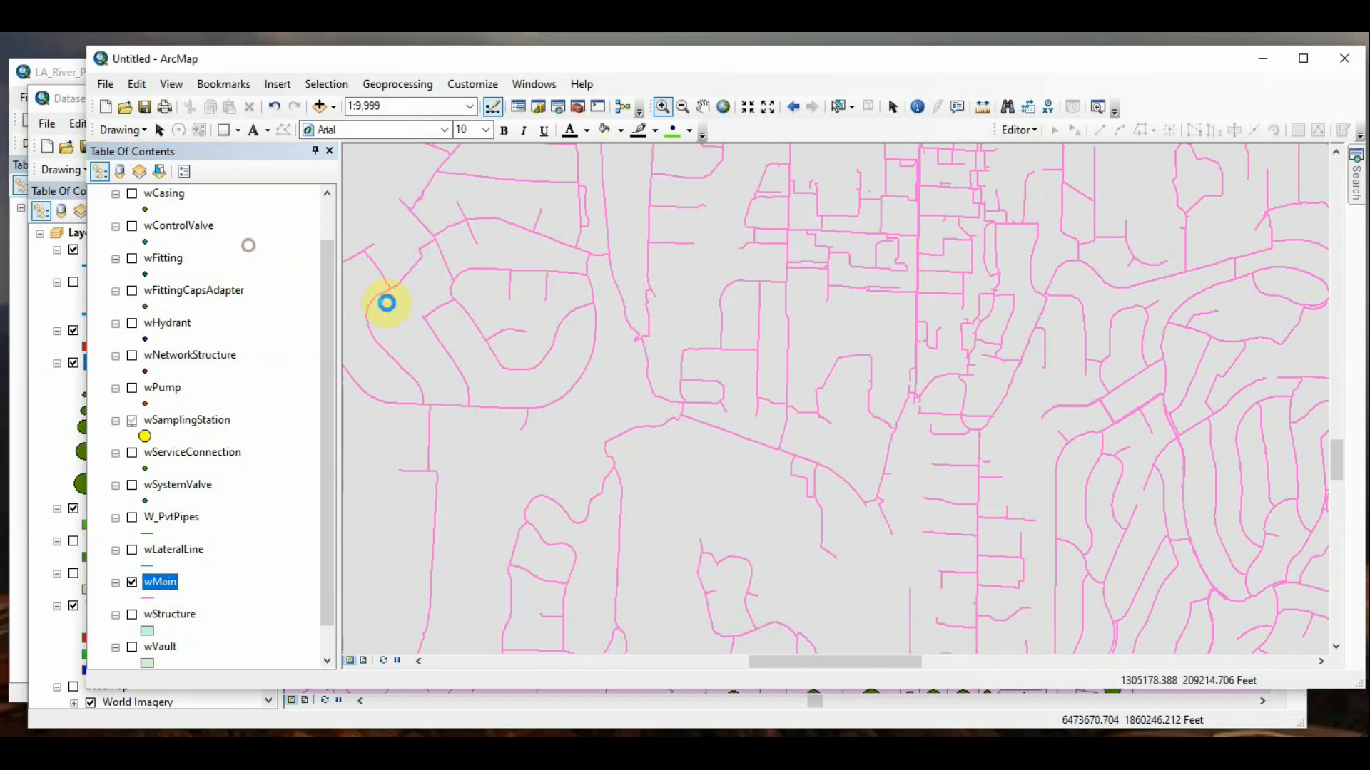
left_click_drag(284, 274, 1048, 375)
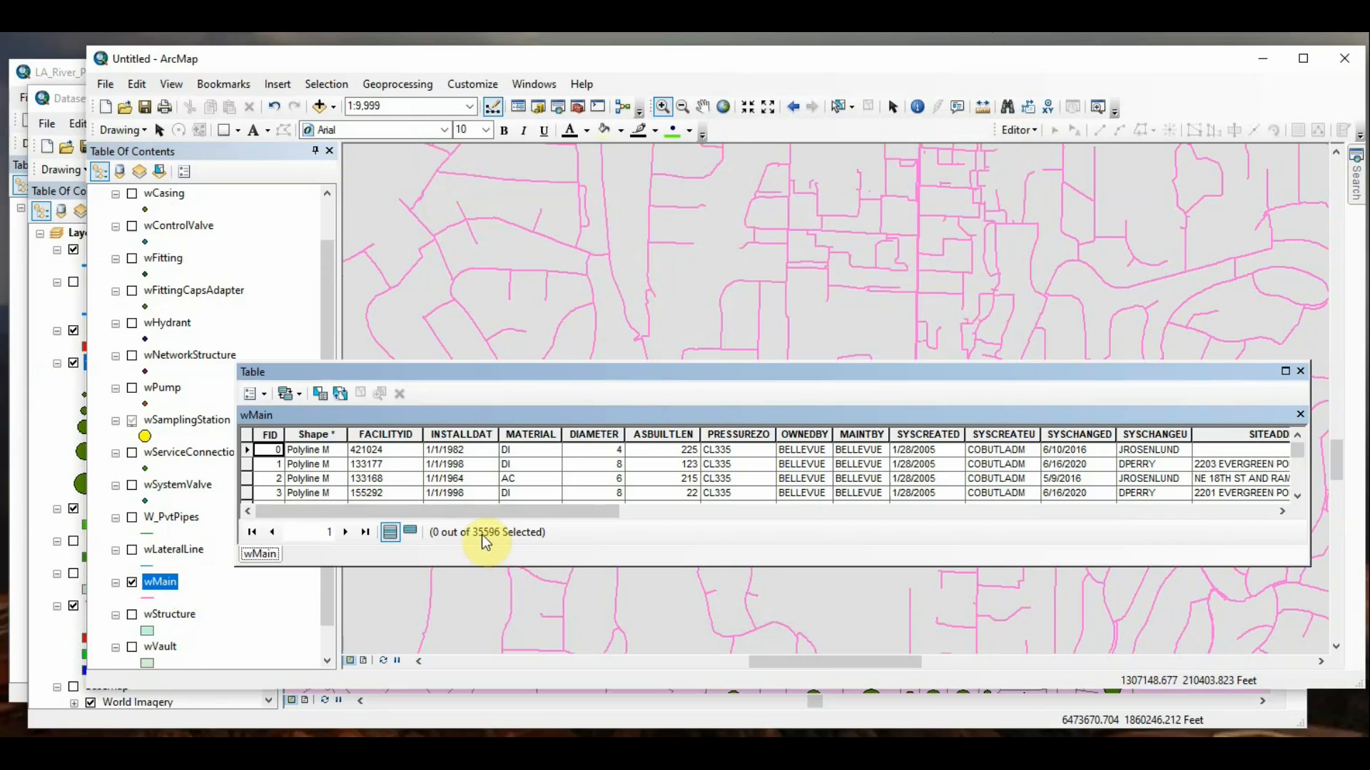
left_click(1300, 372)
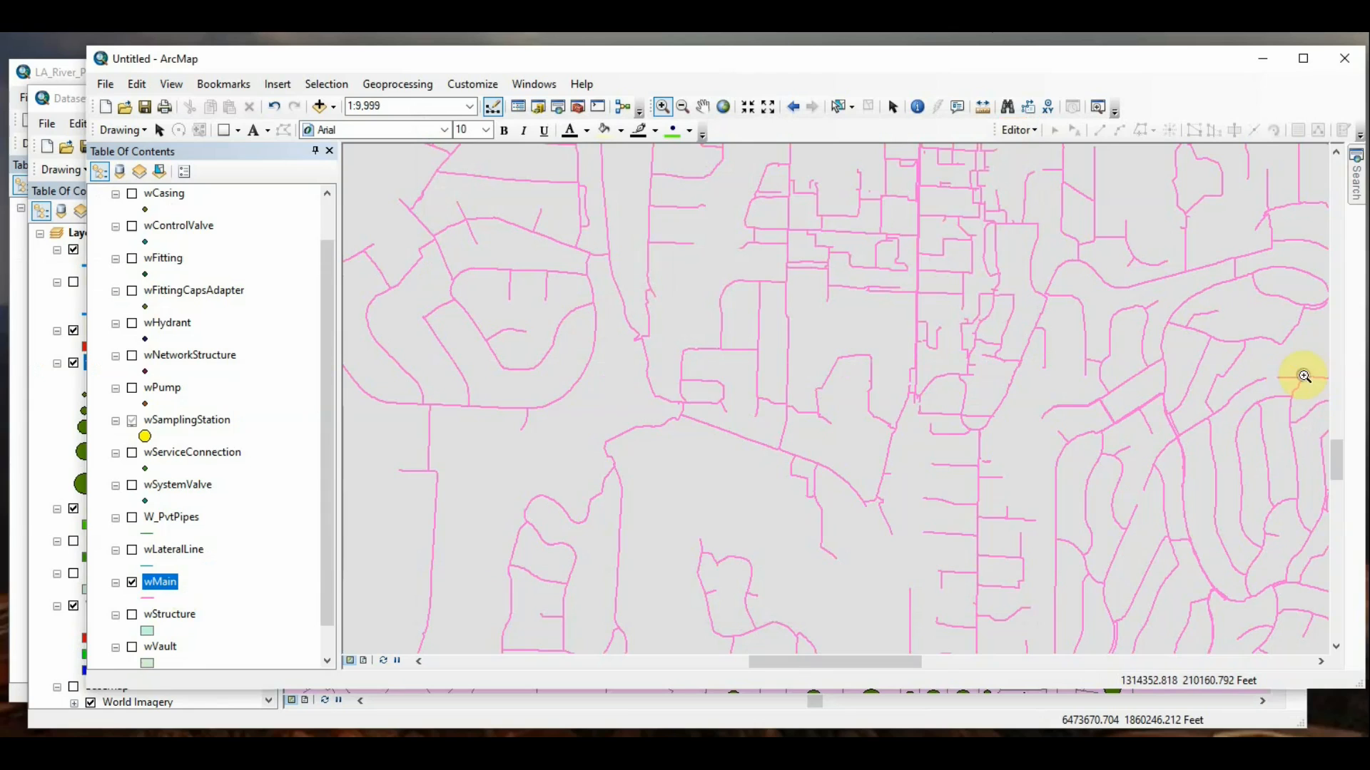
Step: Build the definition query "DIAMETER" >= 12 for the wMain layer and accept it
right_click(168, 580)
left_click(209, 573)
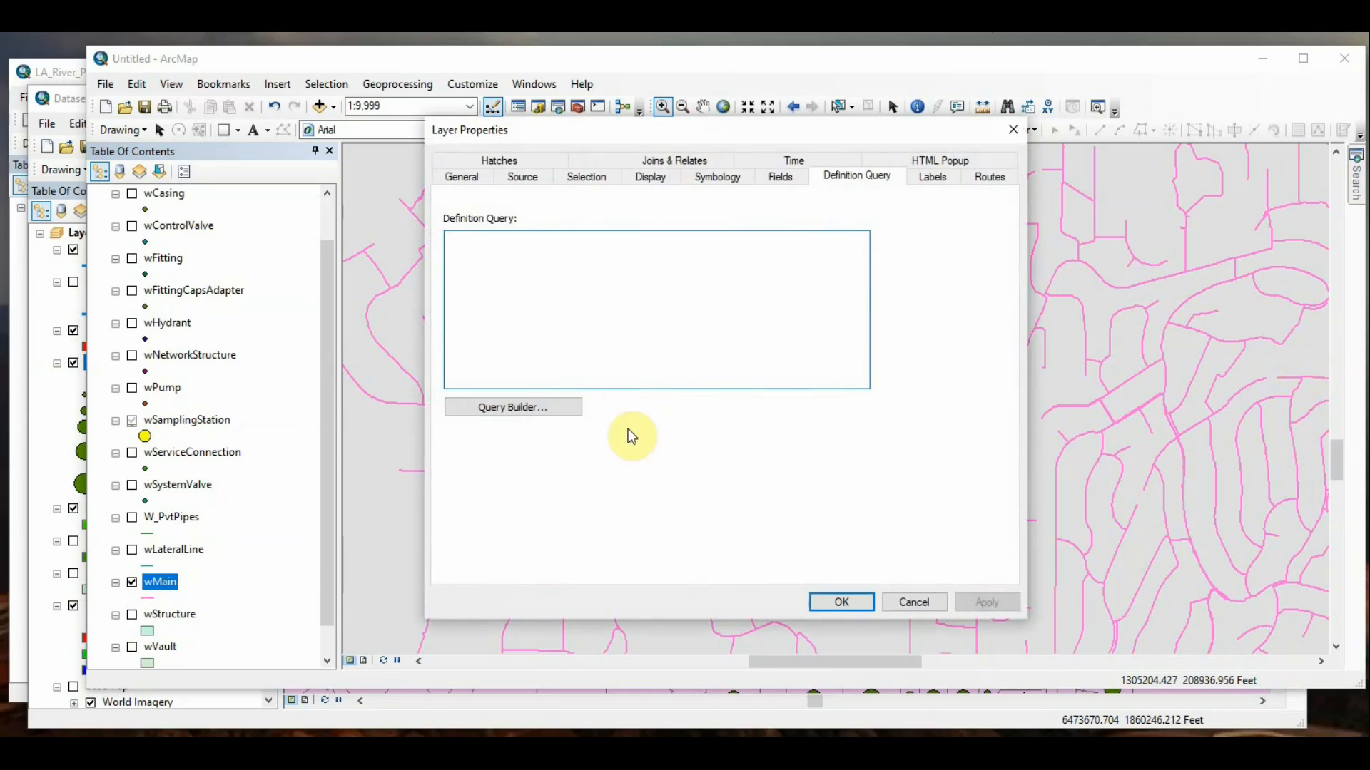
left_click(550, 405)
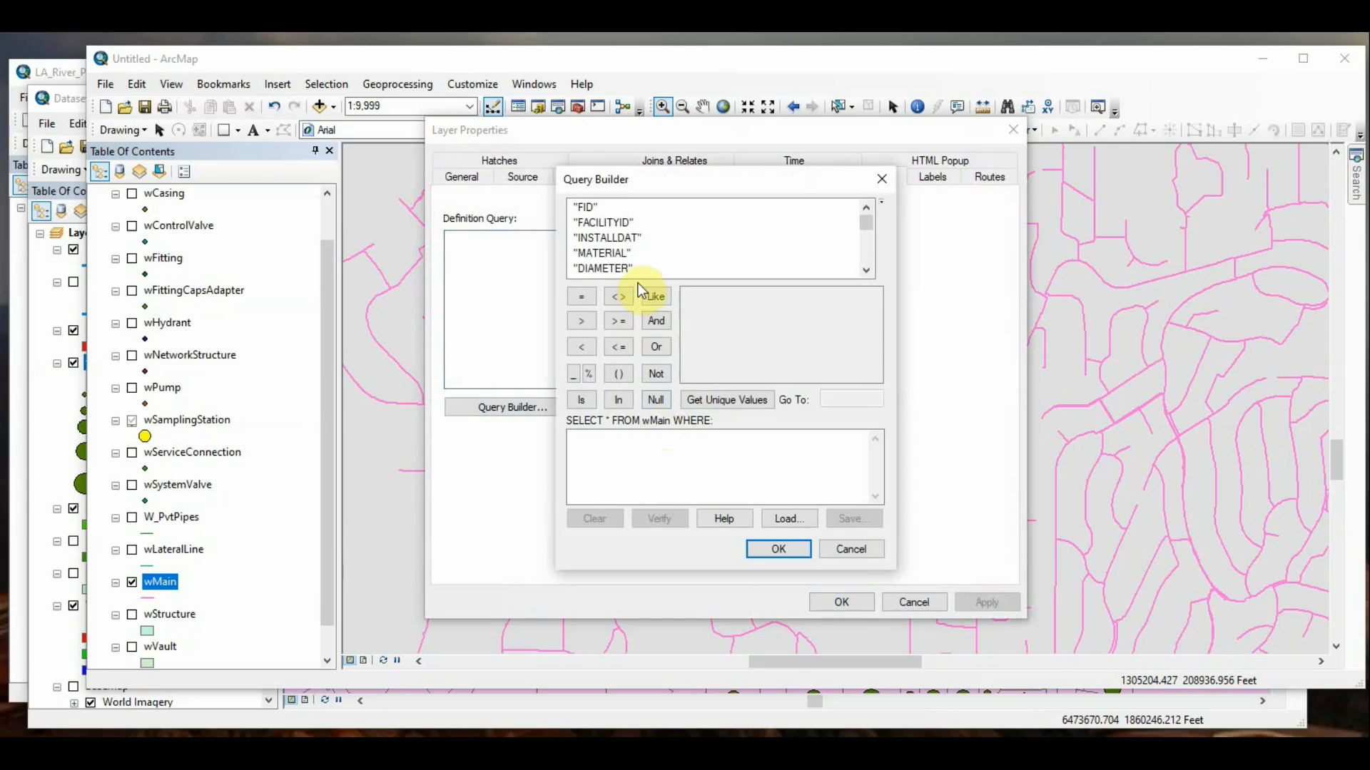
double_click(600, 270)
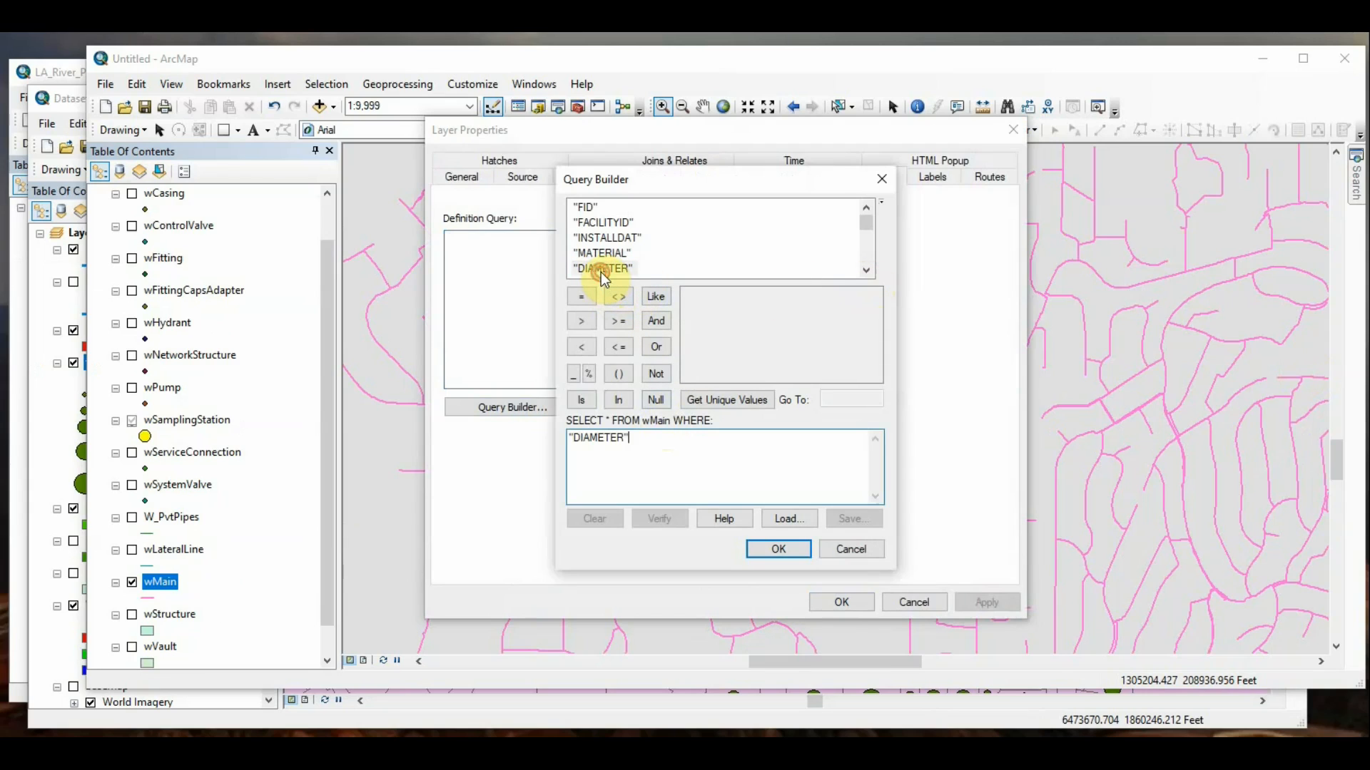
left_click(613, 378)
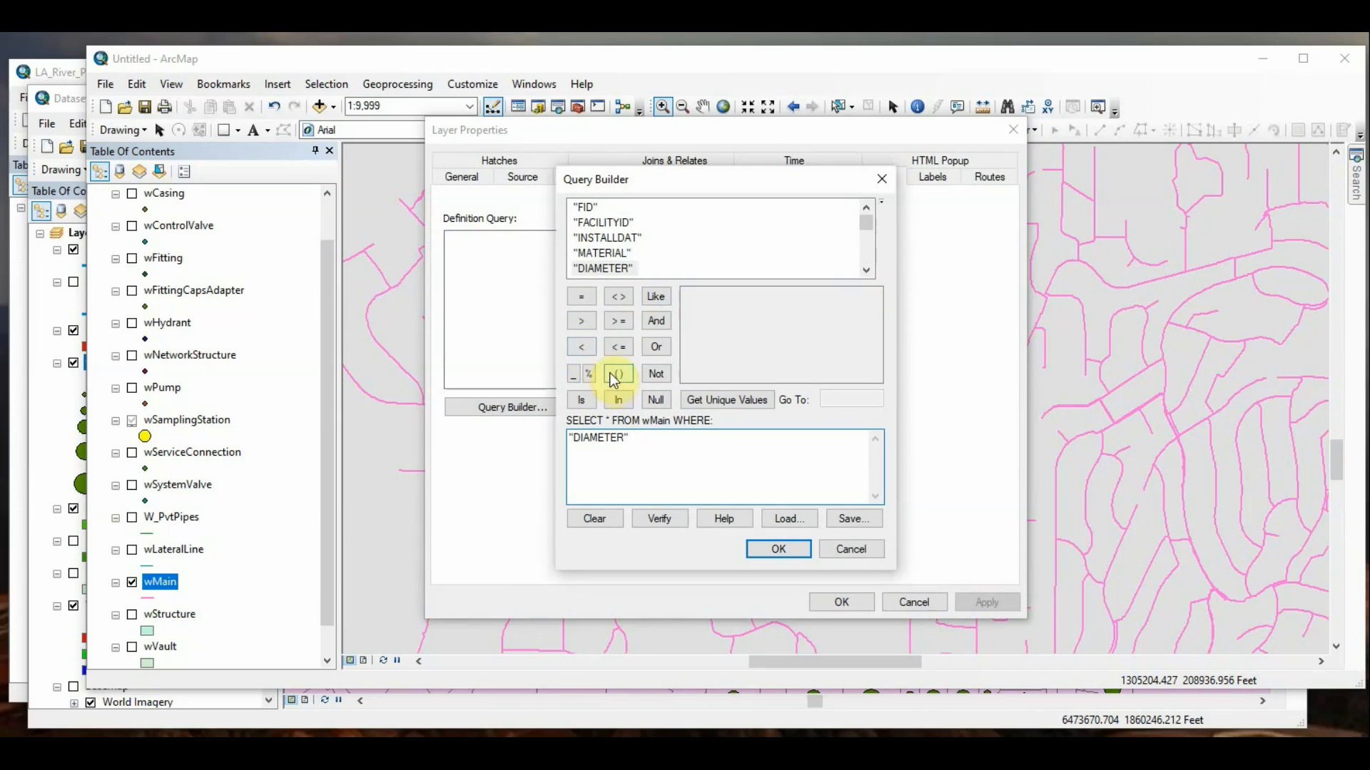
left_click(616, 323)
left_click(711, 401)
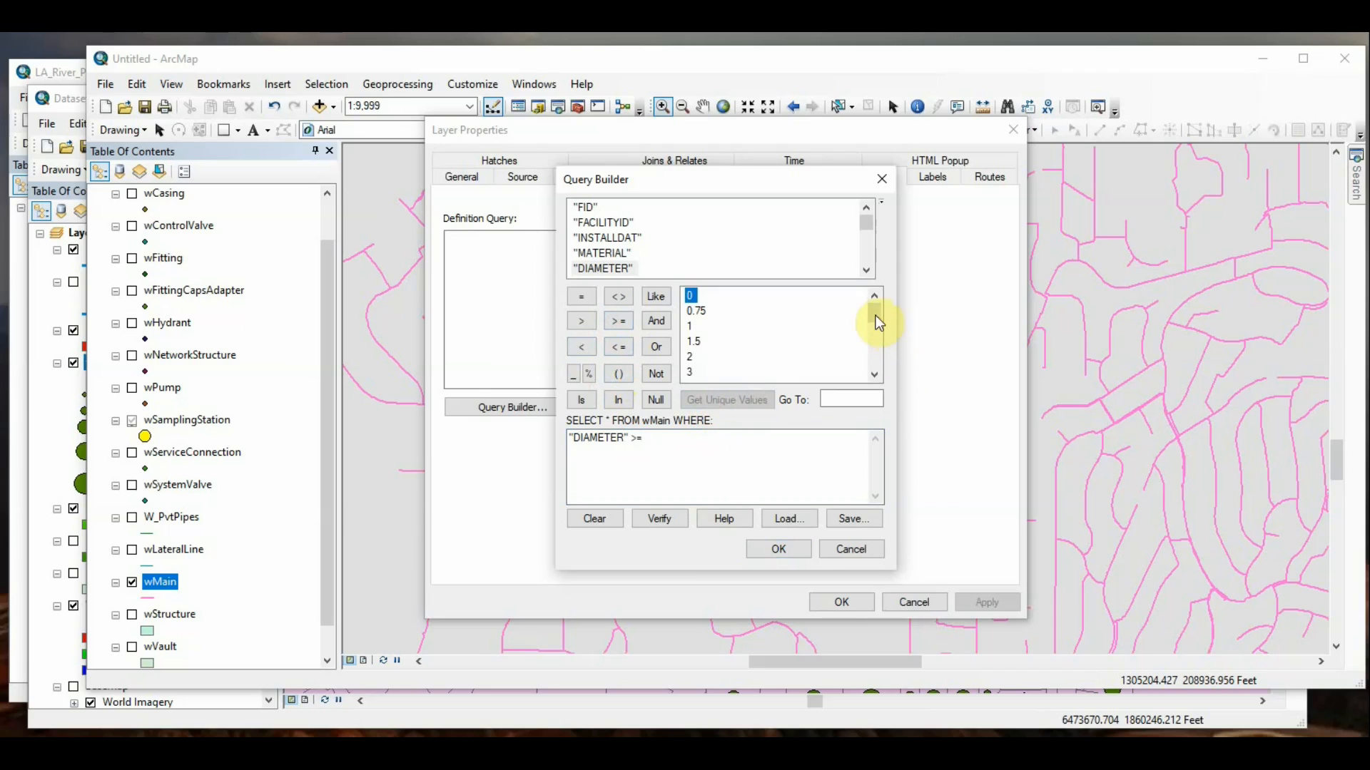
double_click(692, 326)
left_click(779, 549)
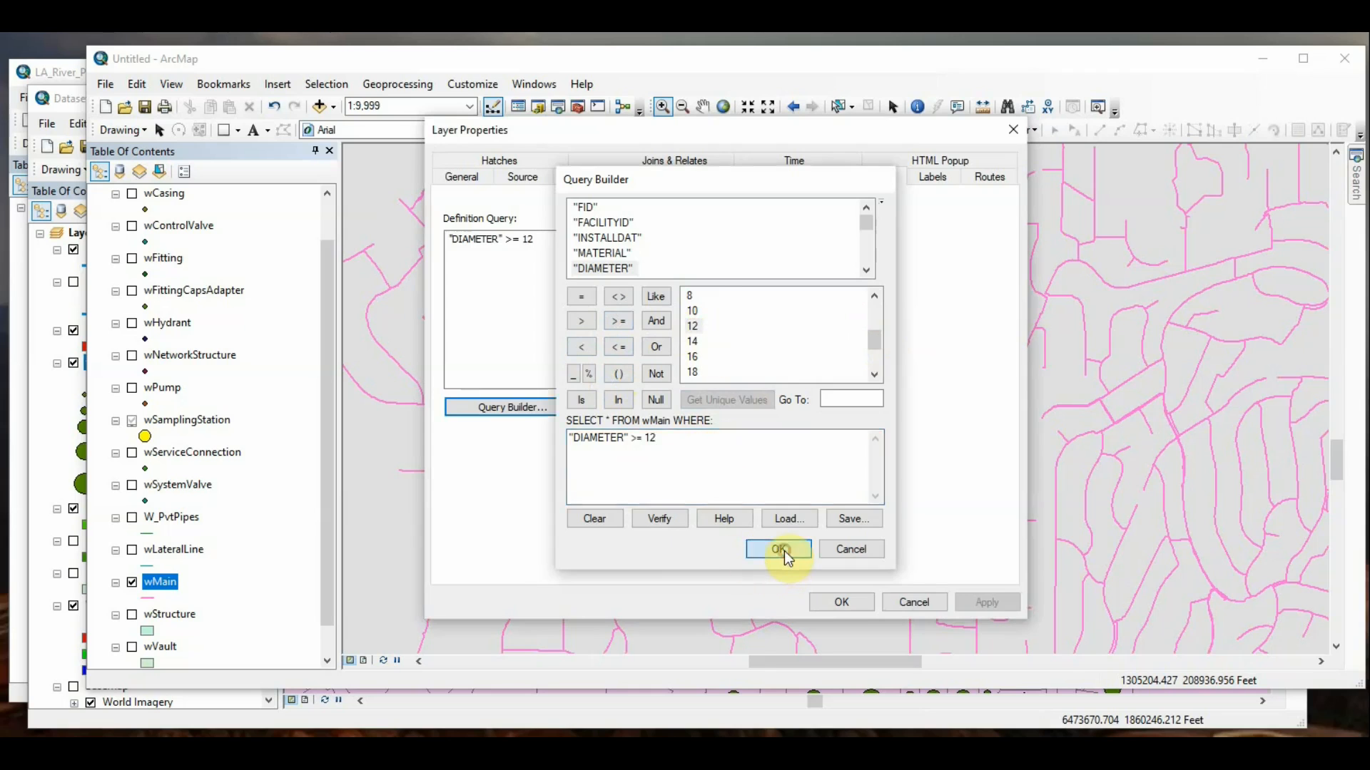
left_click(843, 603)
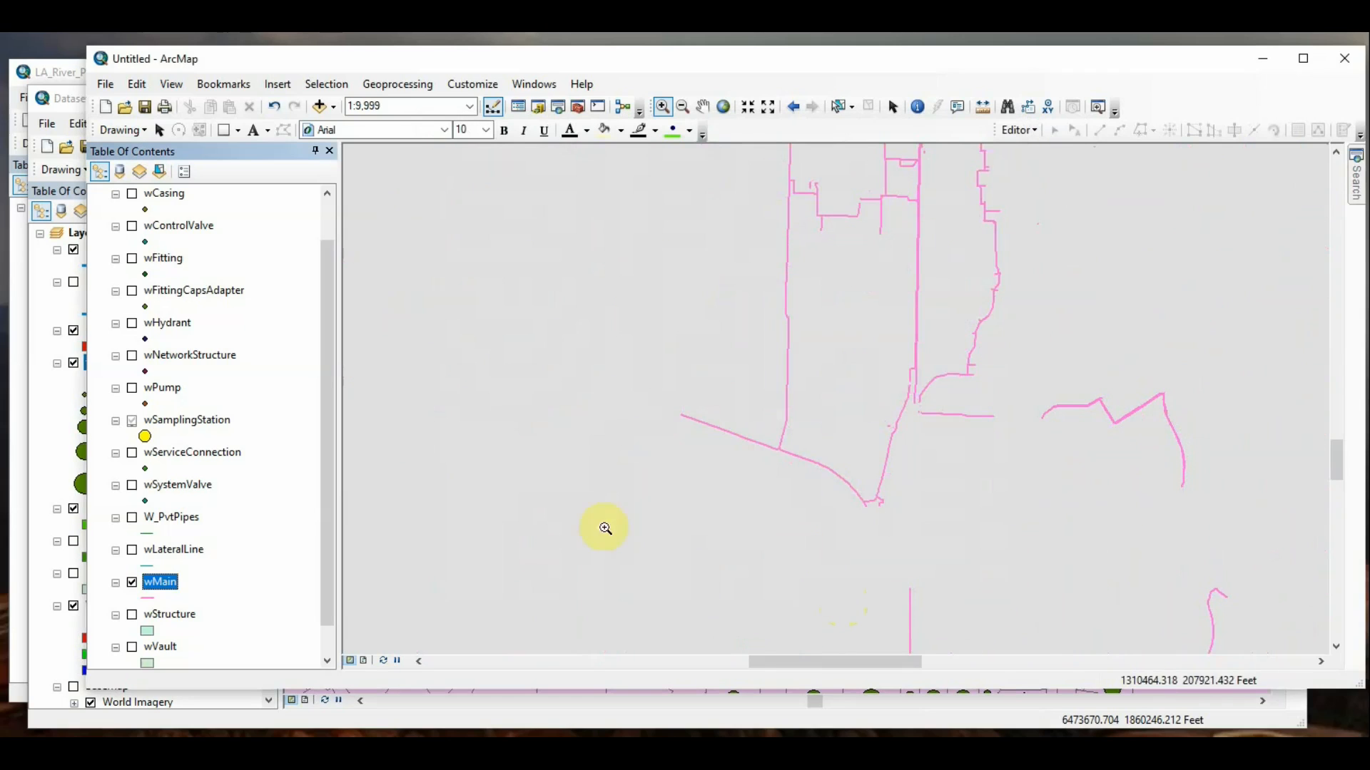
Step: Examine the filtered records in the wMain attribute table, enlarging the table slightly, and close it
right_click(159, 584)
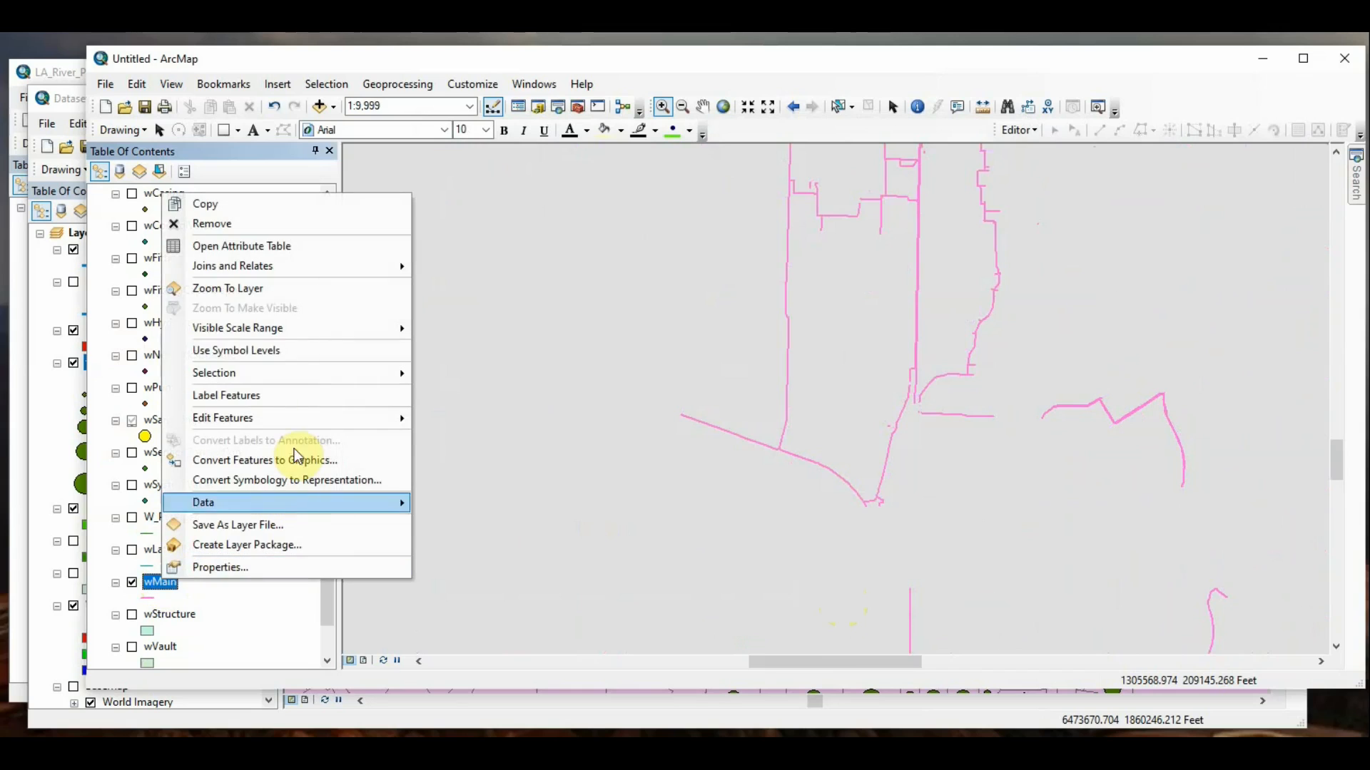
left_click(232, 245)
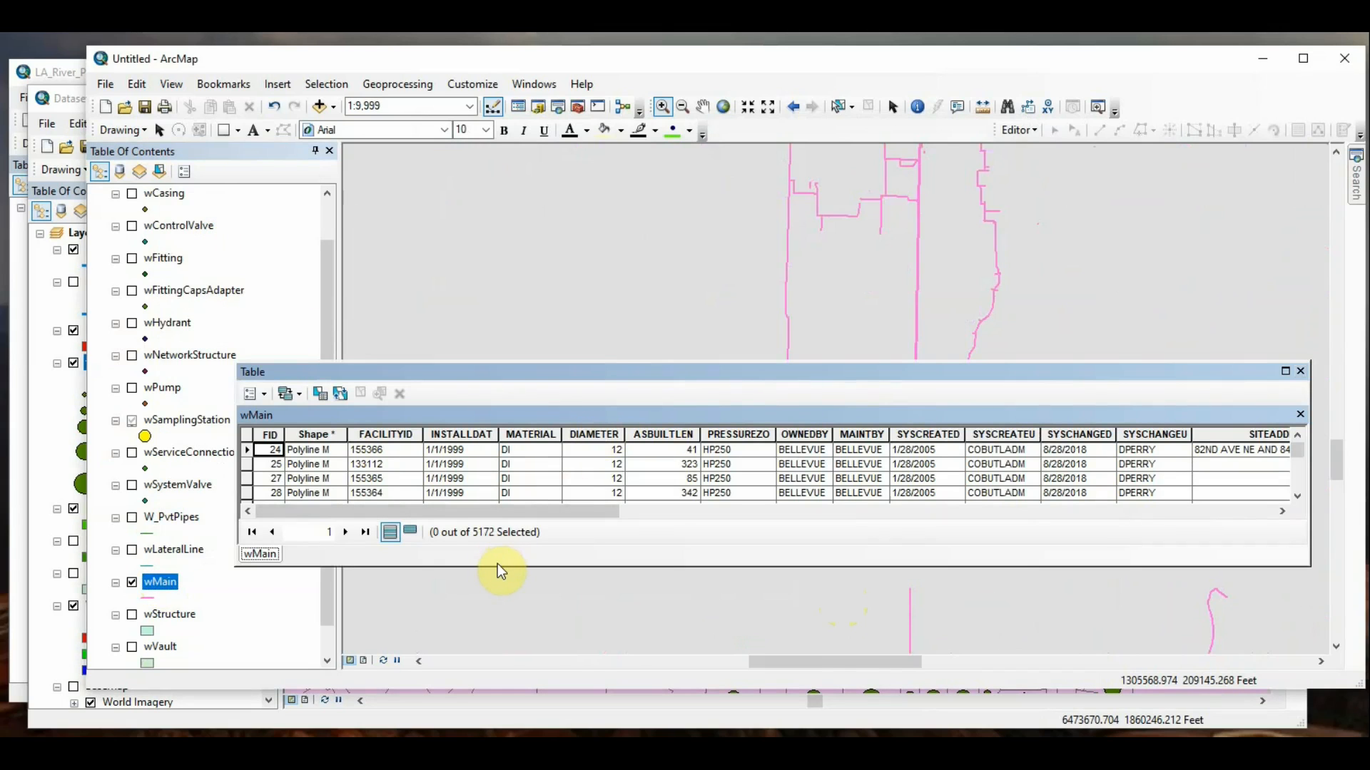
left_click_drag(498, 565, 504, 584)
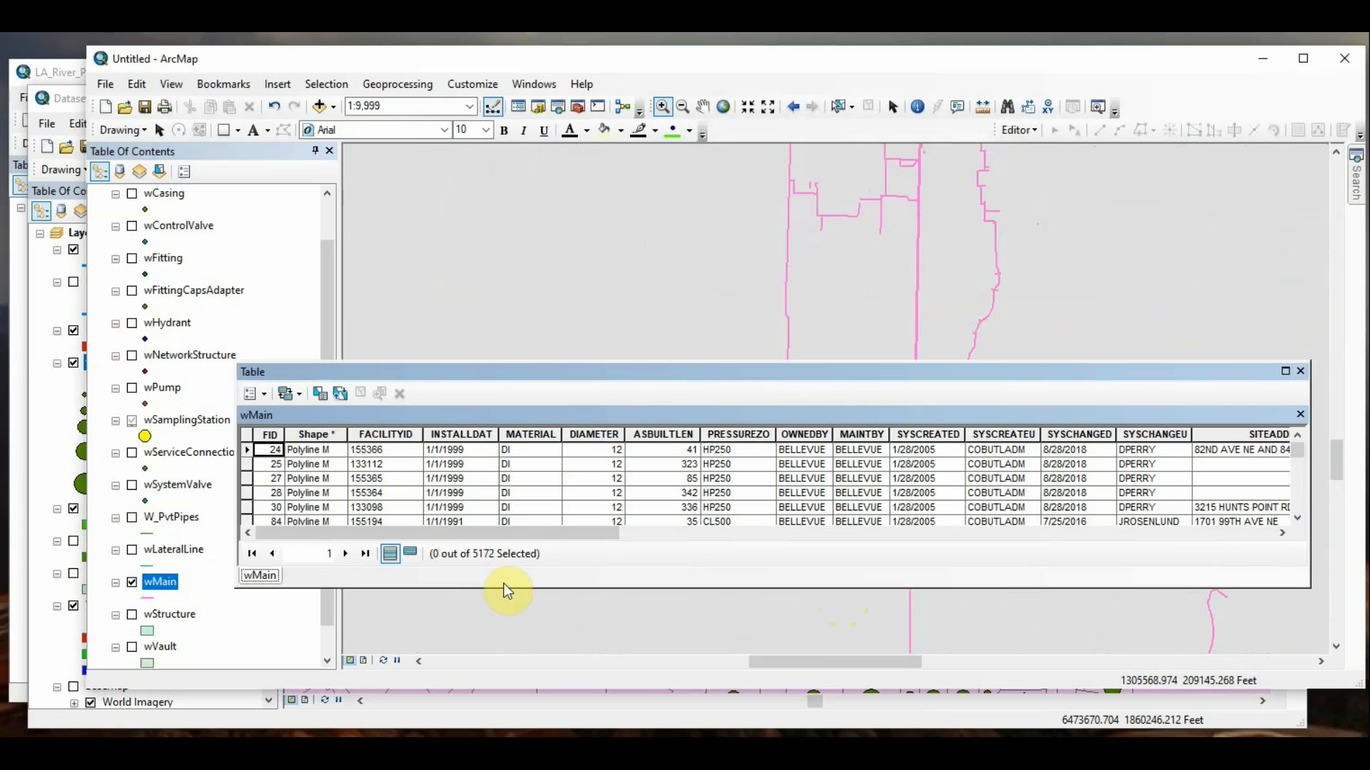
left_click(1300, 372)
Step: Clear the diameter expression from the wMain layer's definition query and accept the empty query
left_click(156, 584)
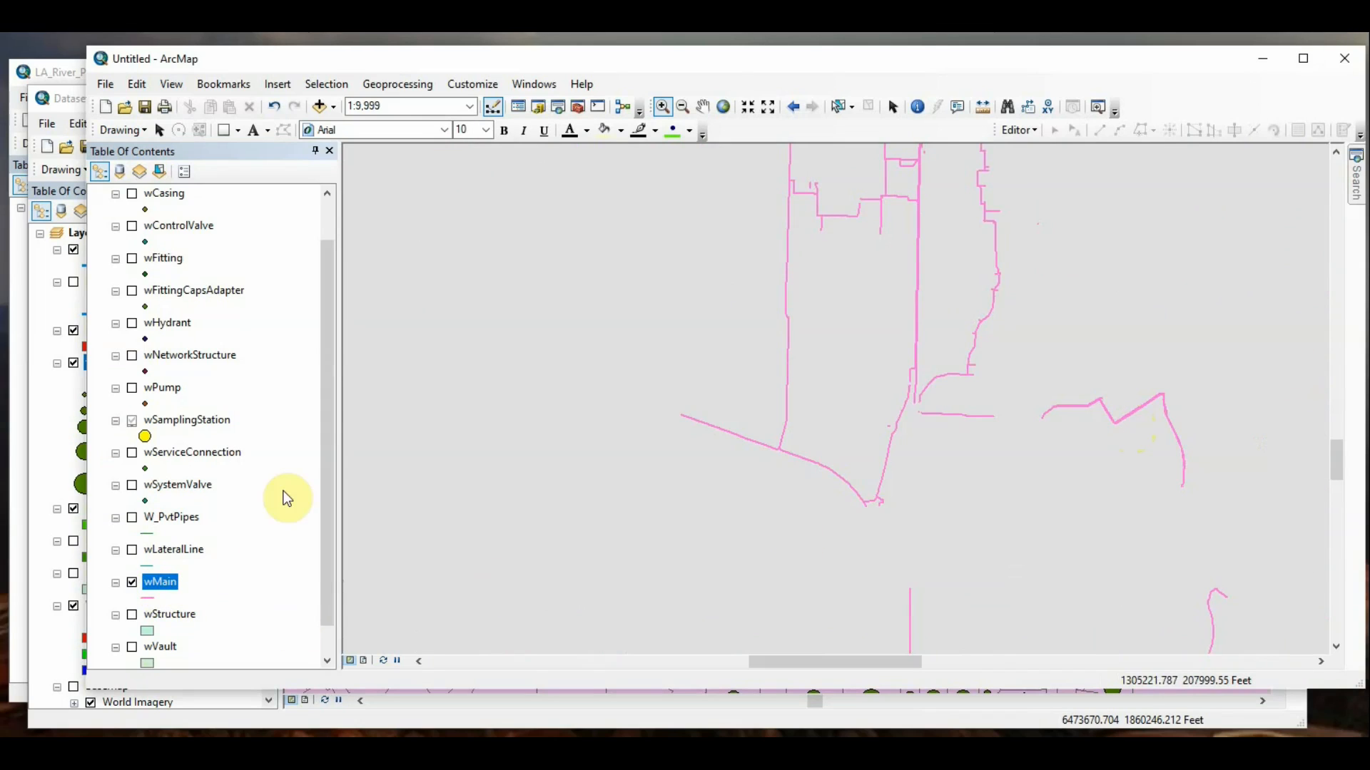
right_click(176, 588)
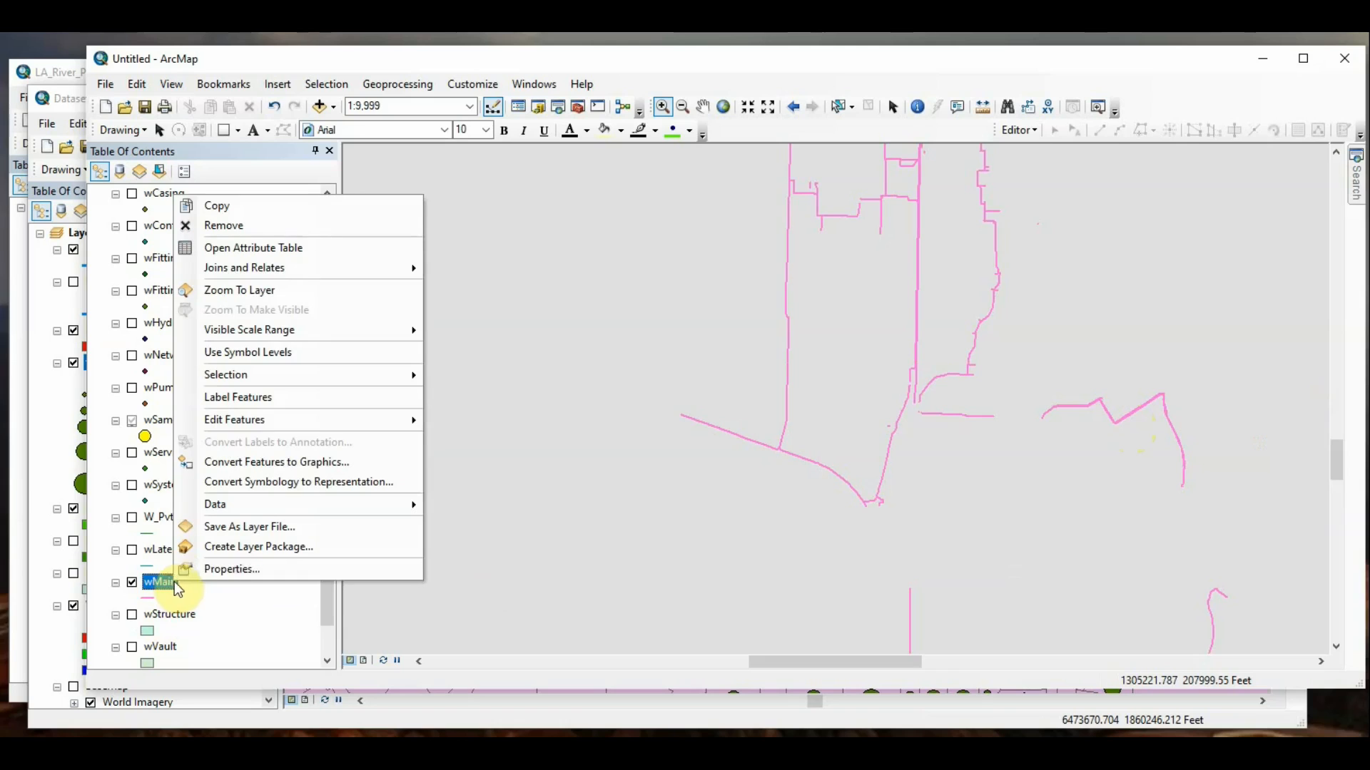
left_click(229, 571)
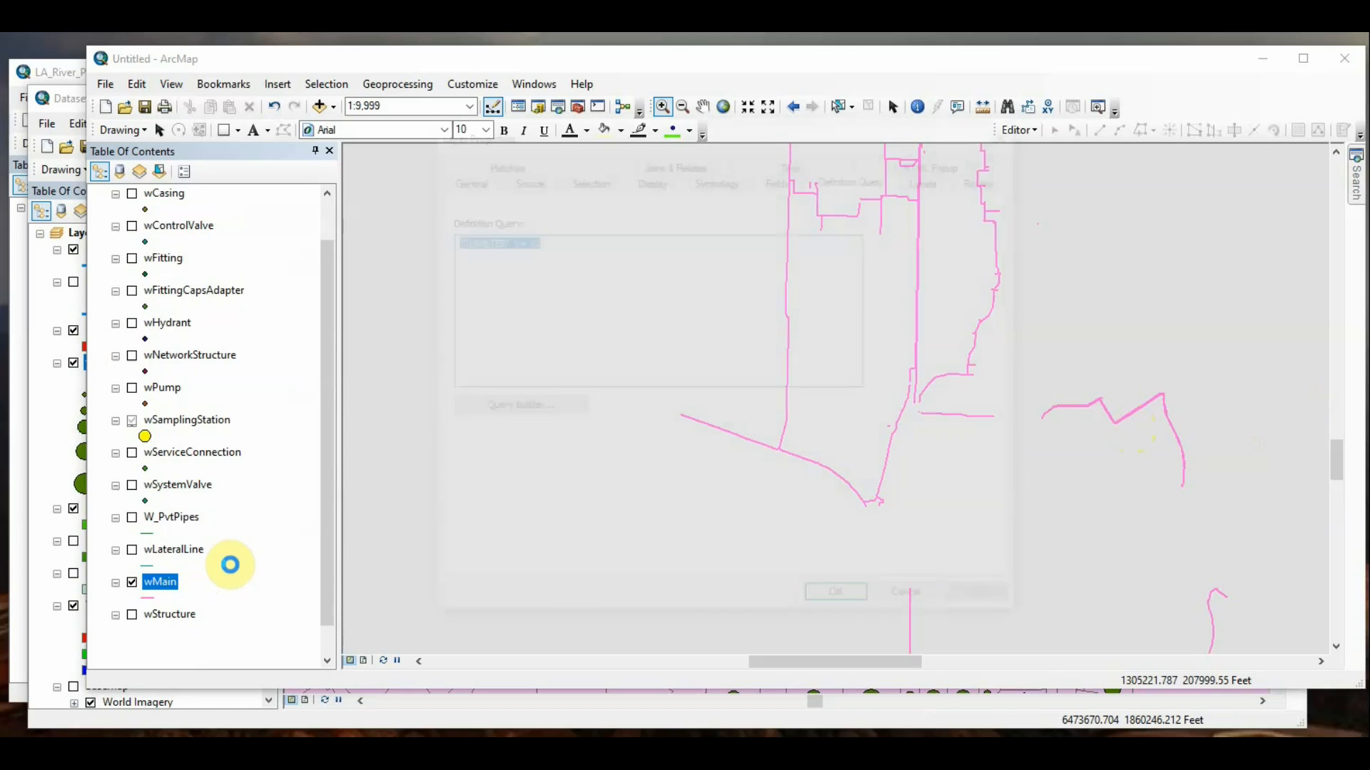
left_click(616, 295)
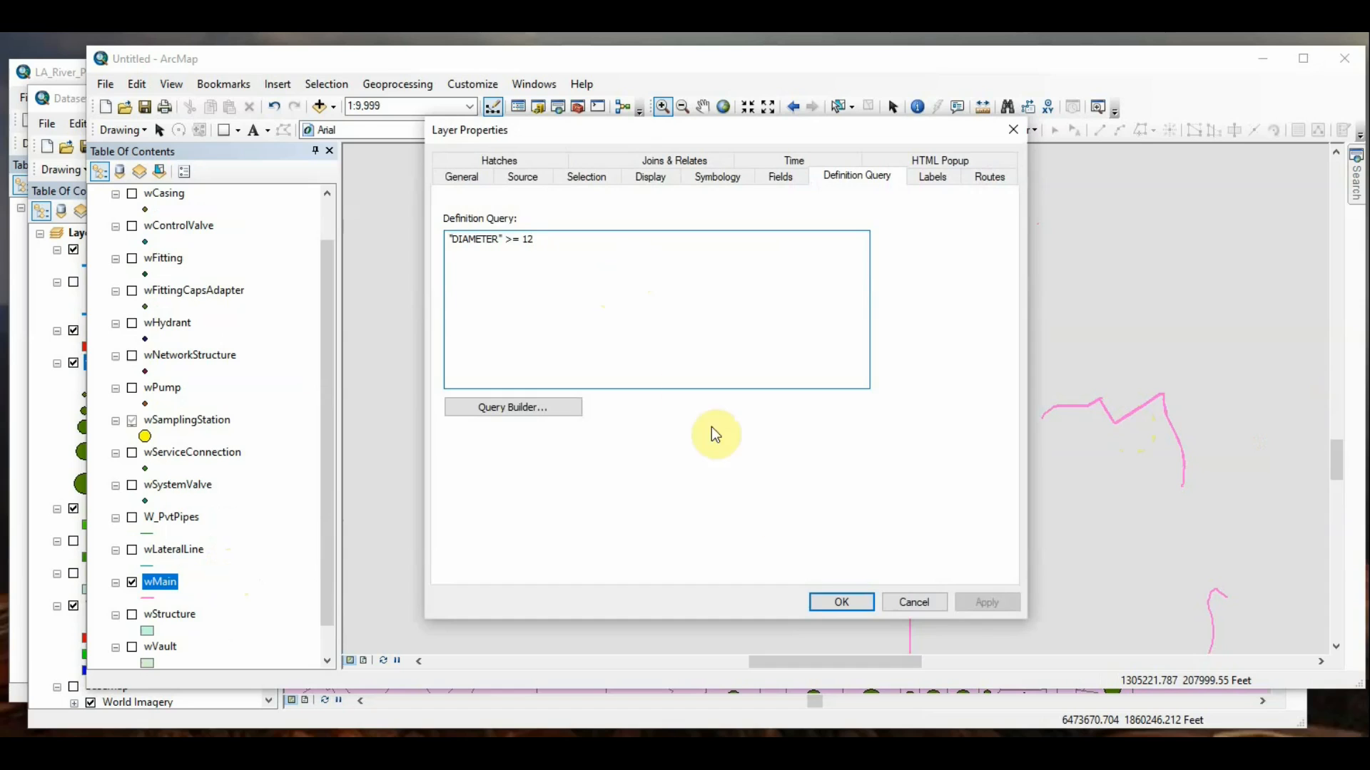
left_click(573, 408)
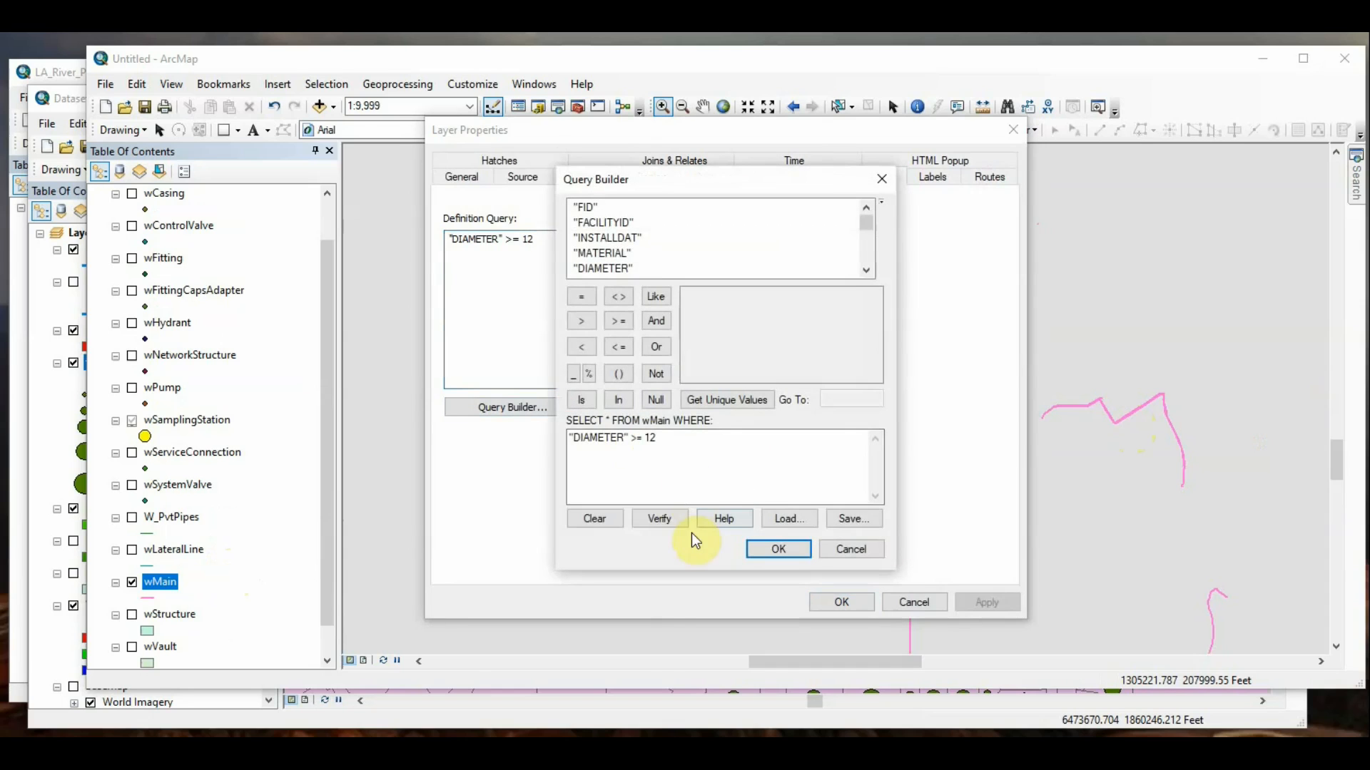
left_click(611, 519)
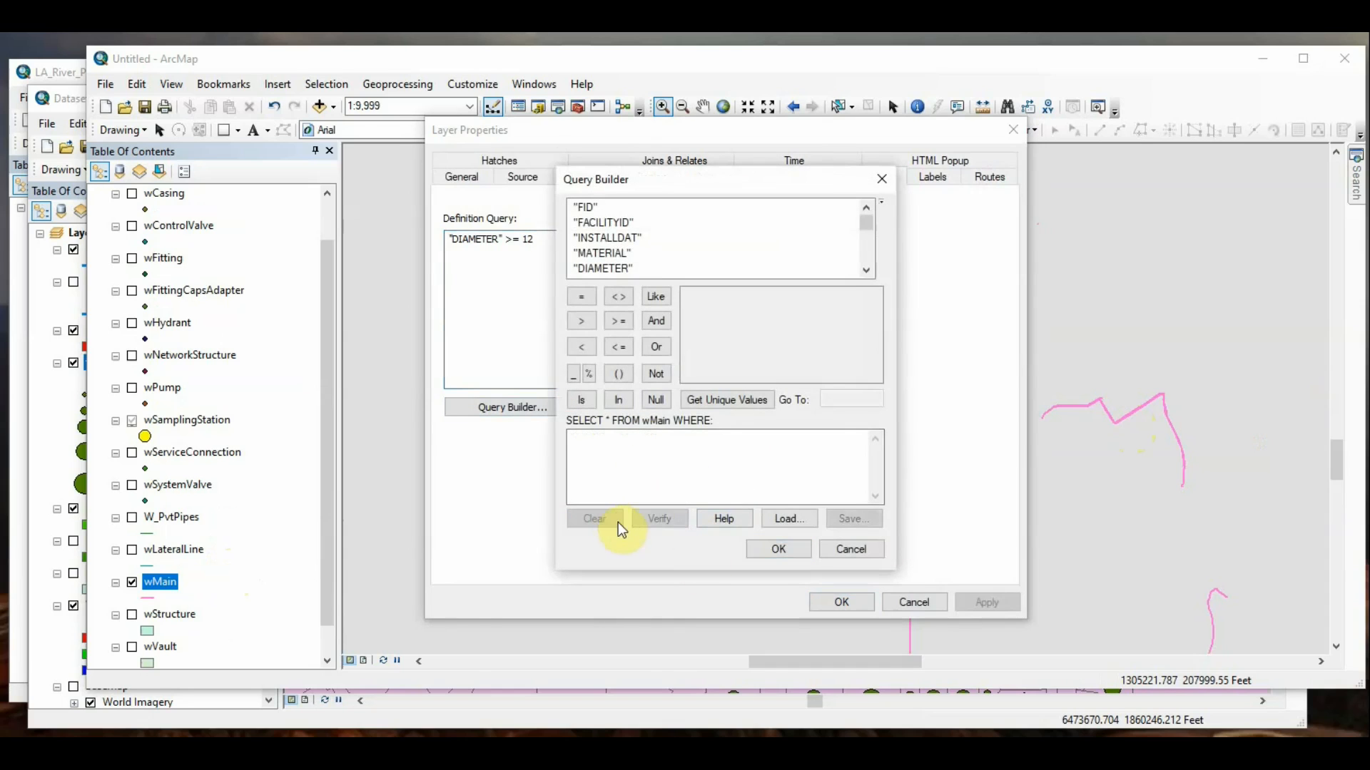
left_click(781, 553)
left_click(841, 601)
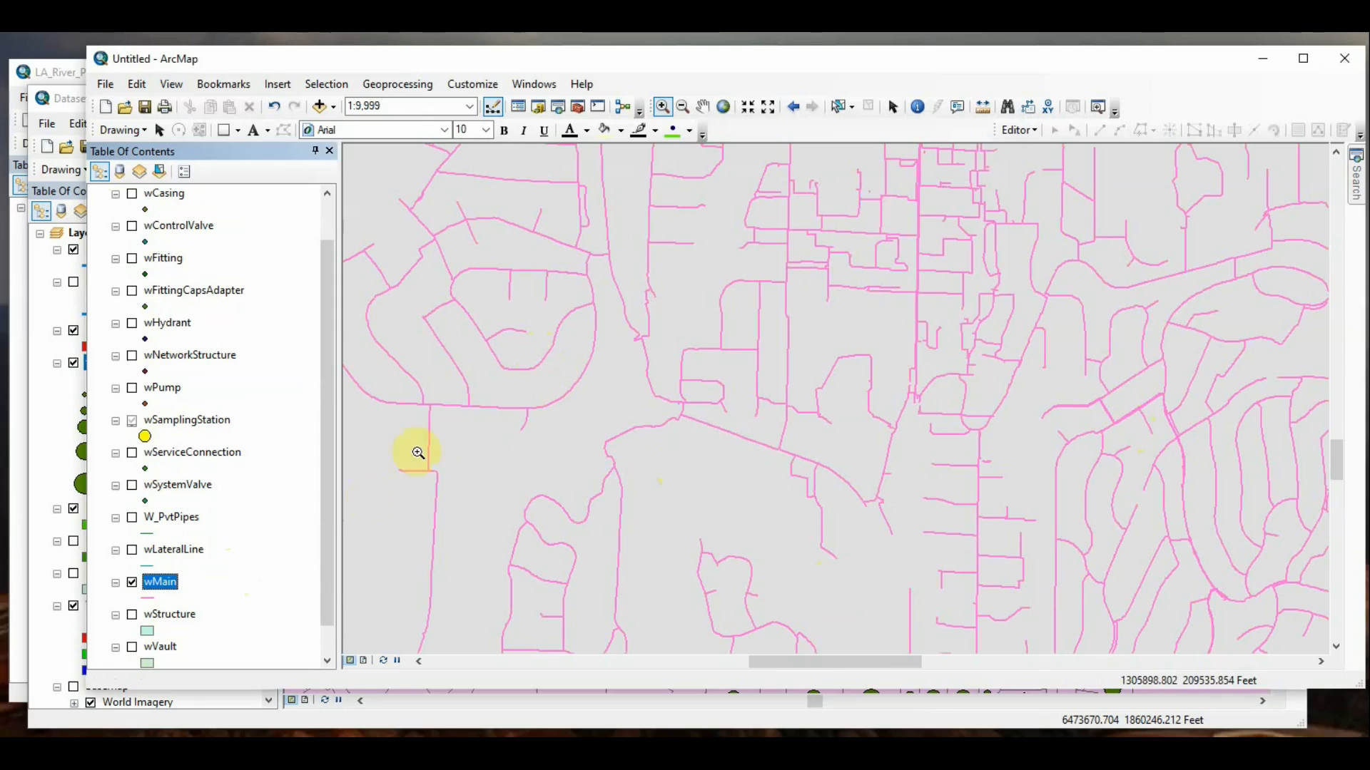
Step: Filter the wMain layer again with the definition query "DIAMETER" >= 12, picking 12 from the field's unique values
right_click(154, 583)
left_click(179, 566)
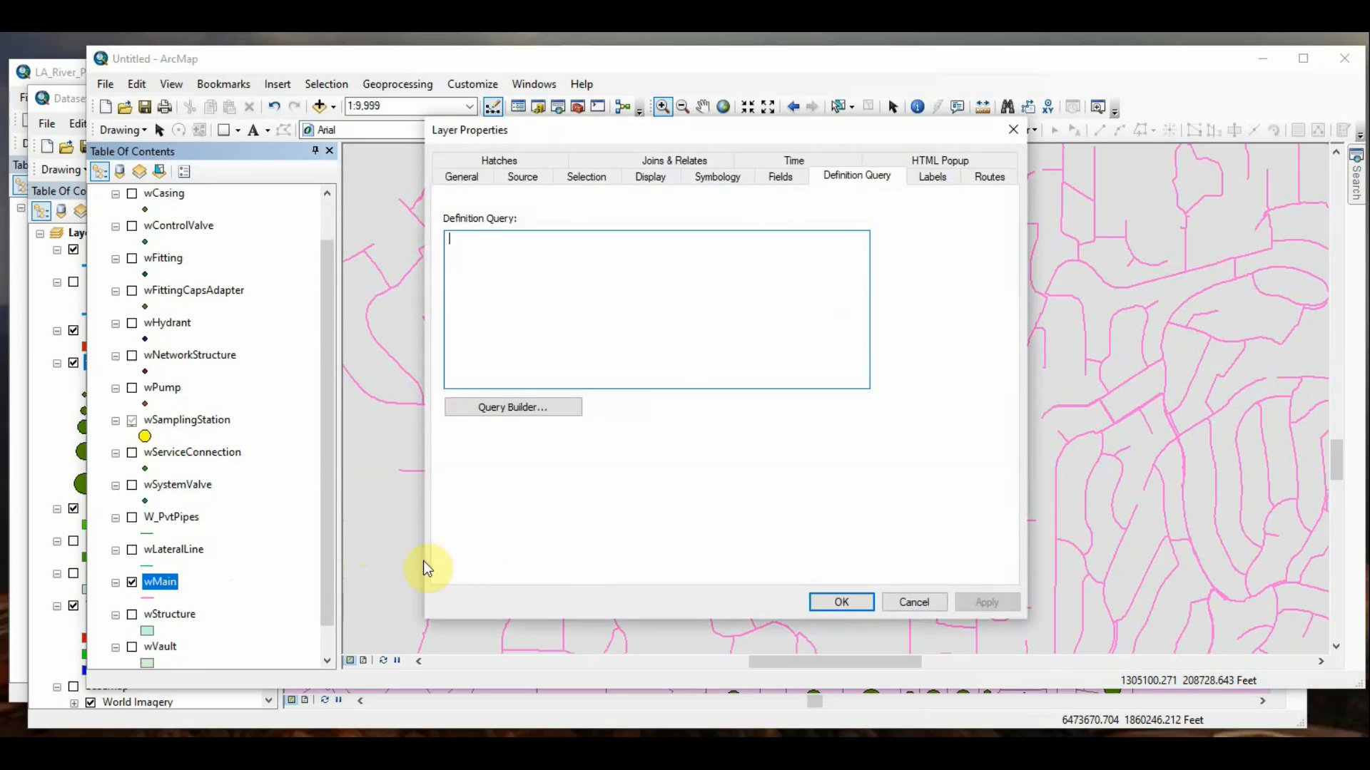
left_click(532, 415)
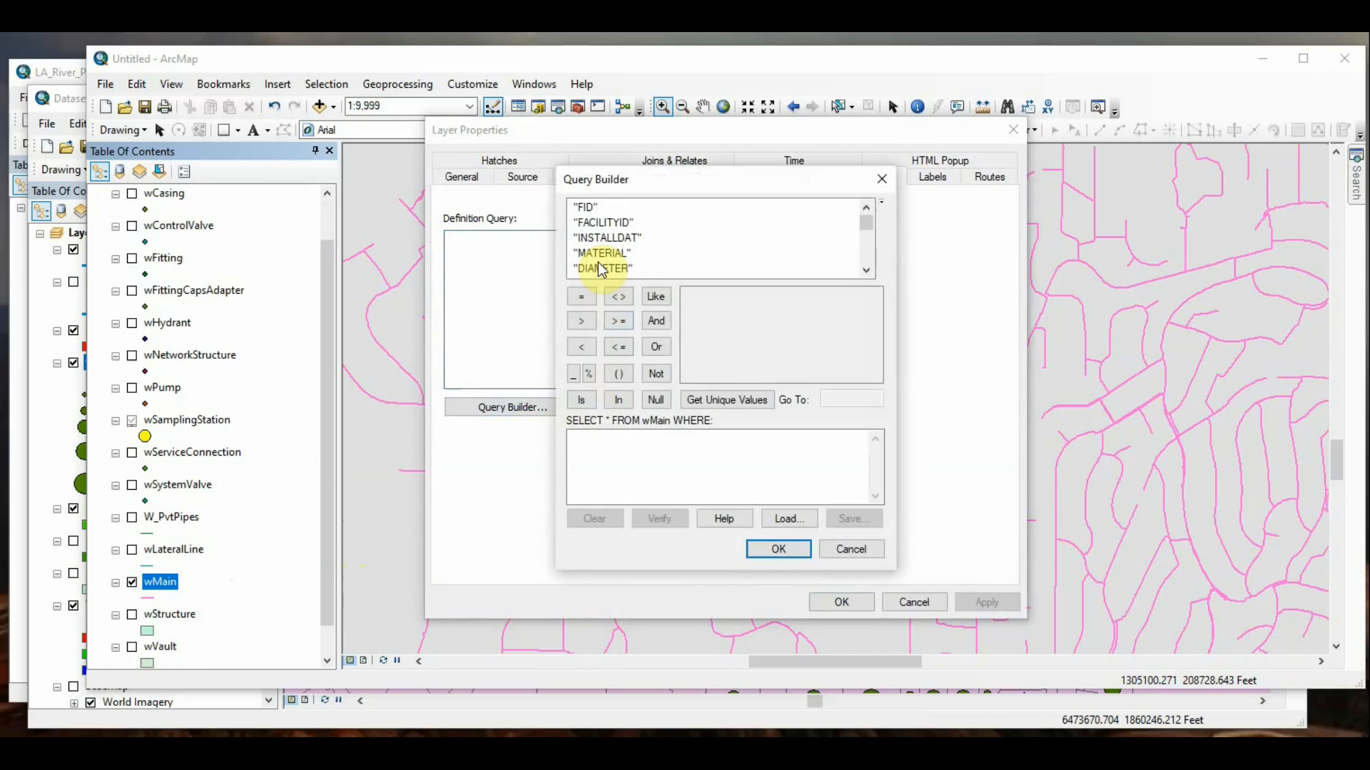
double_click(600, 269)
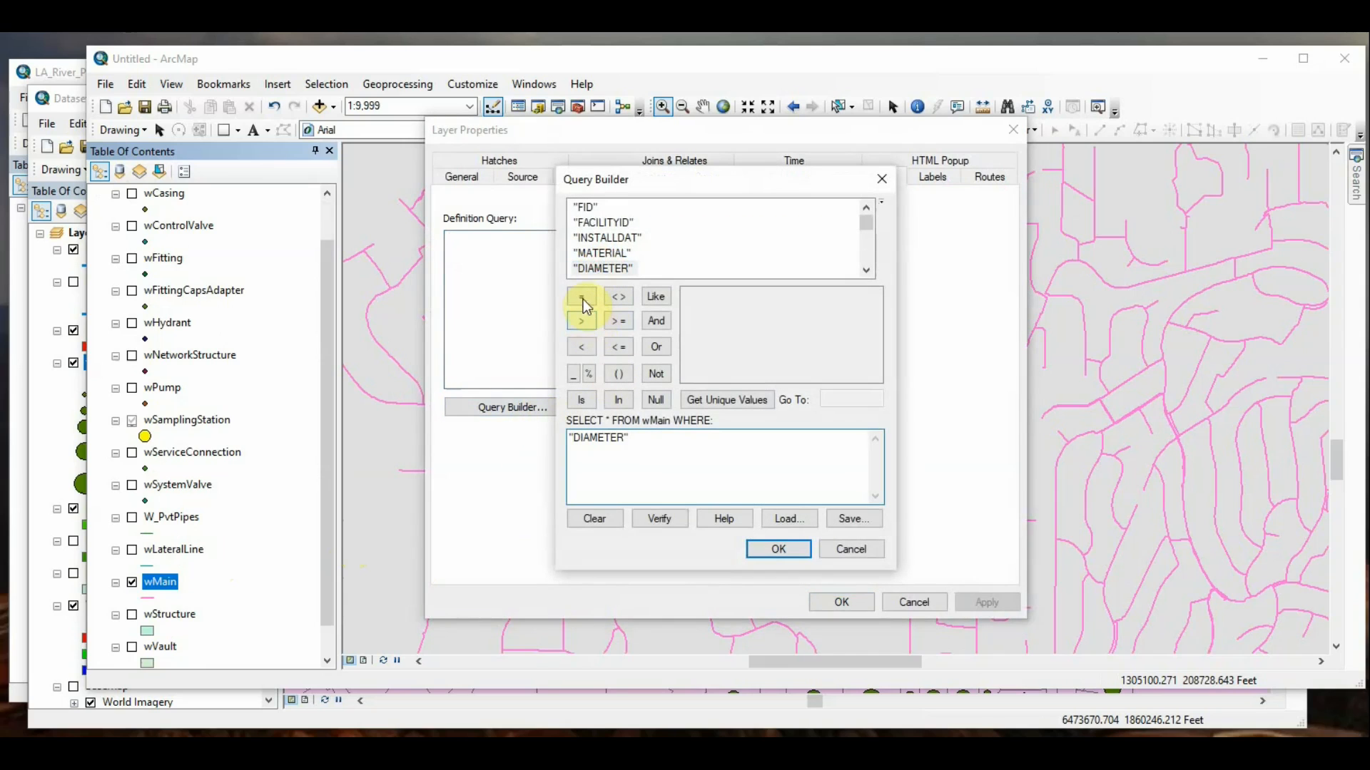
left_click(618, 321)
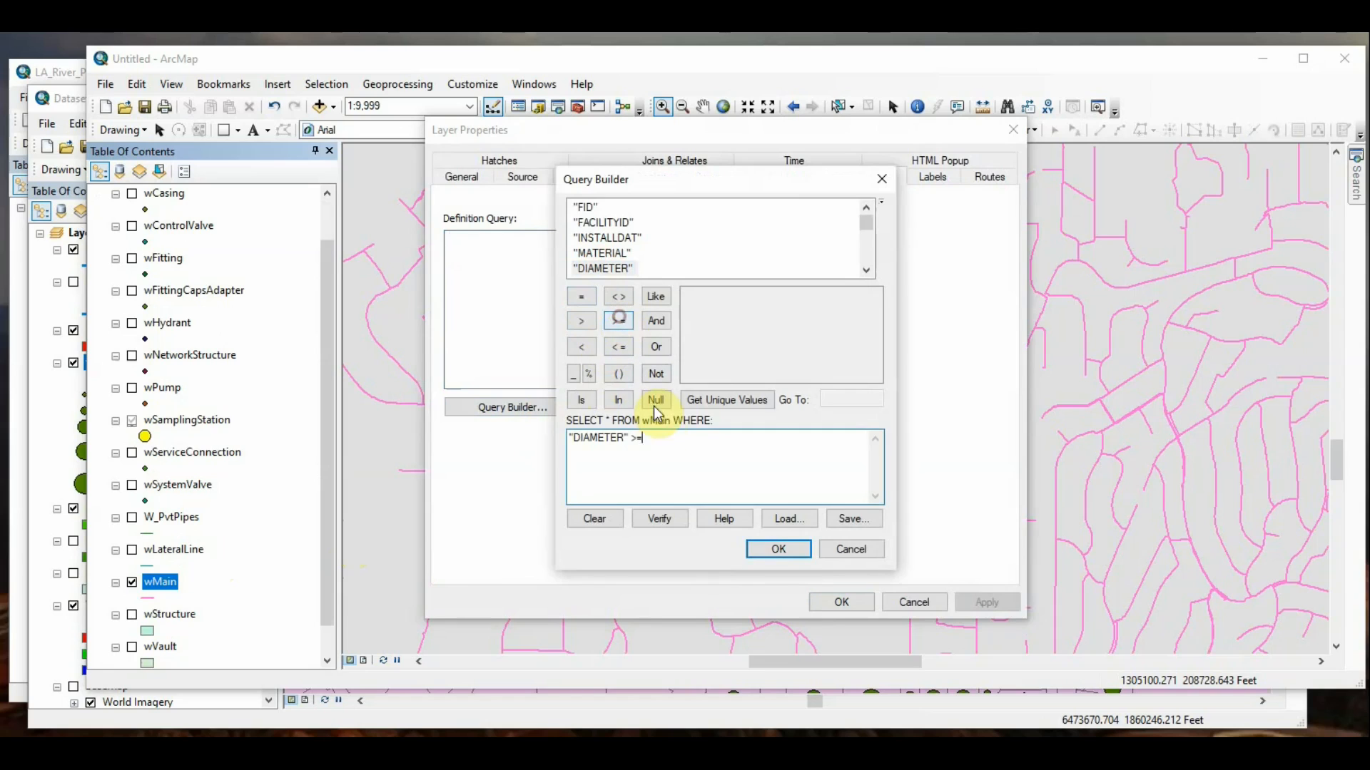
left_click(740, 400)
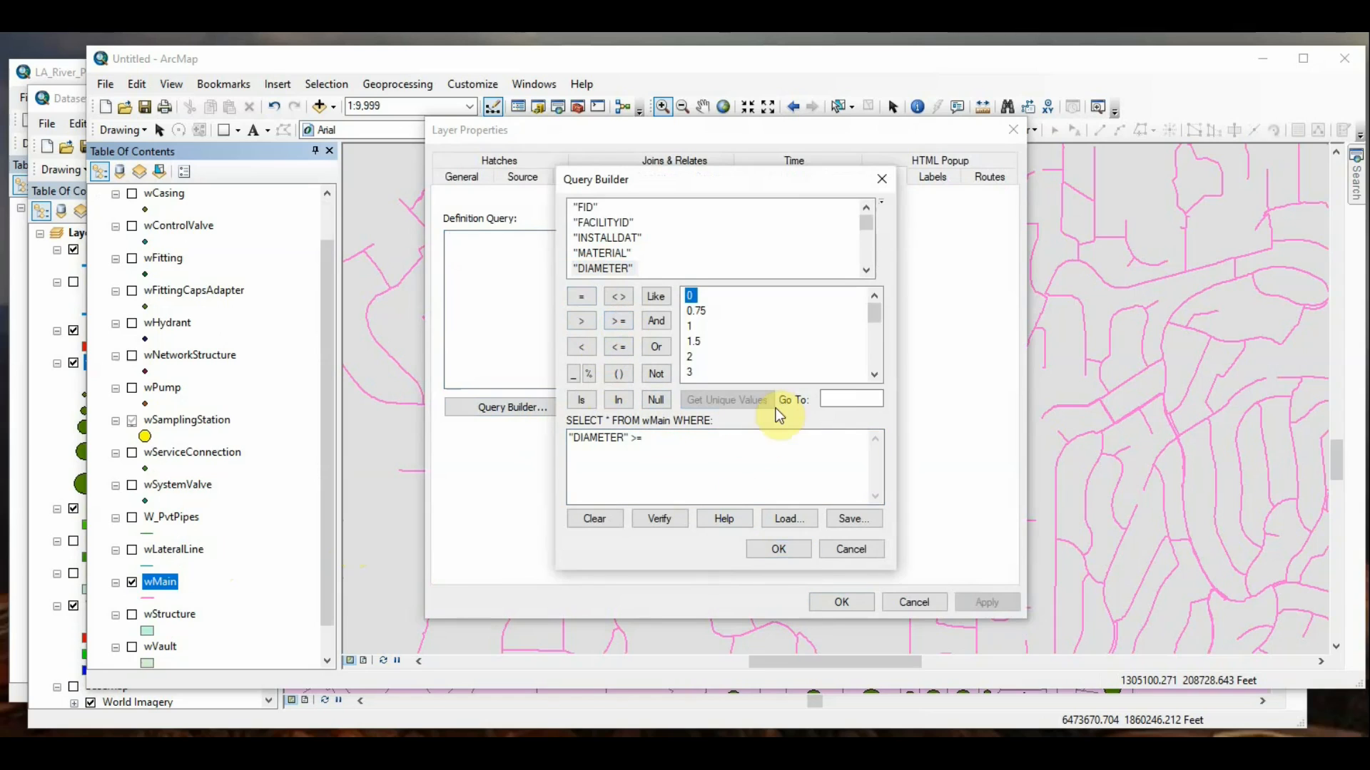
left_click(875, 374)
left_click(875, 374)
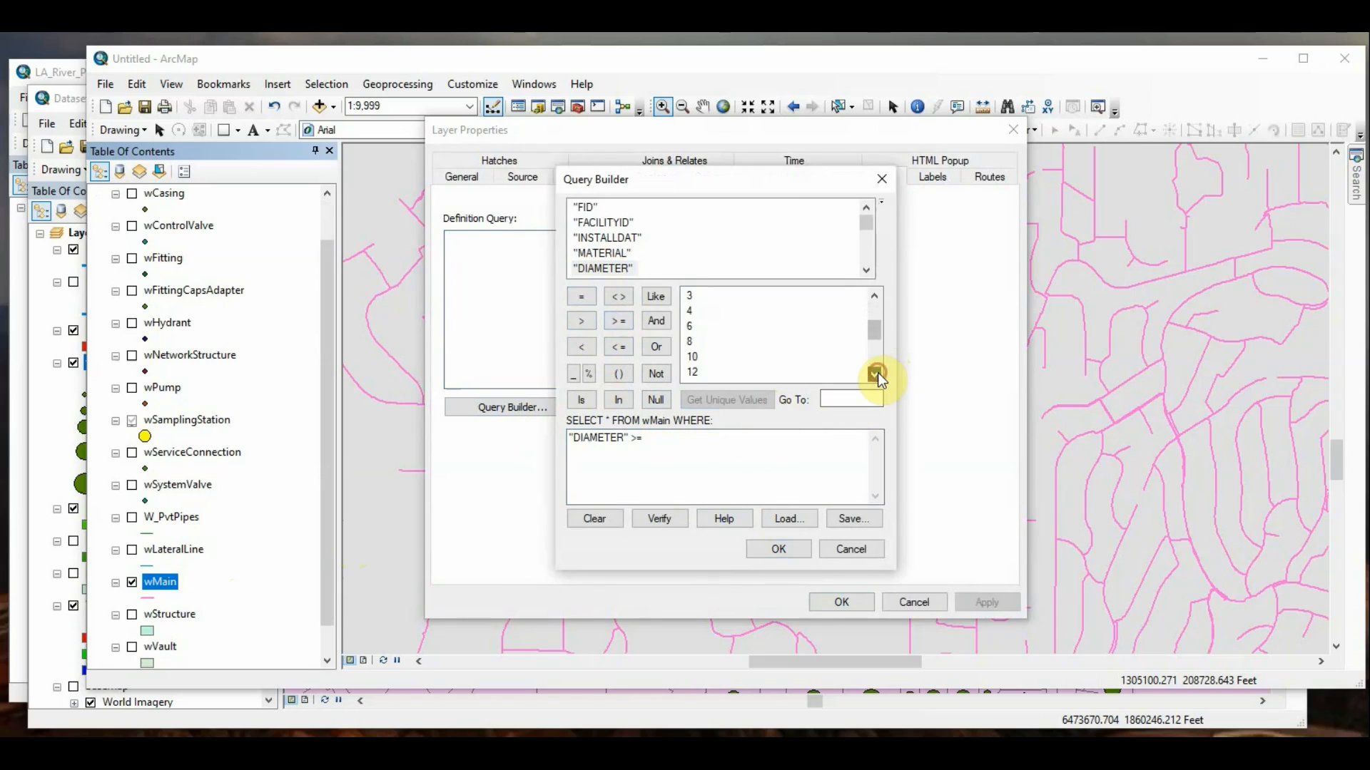
double_click(693, 371)
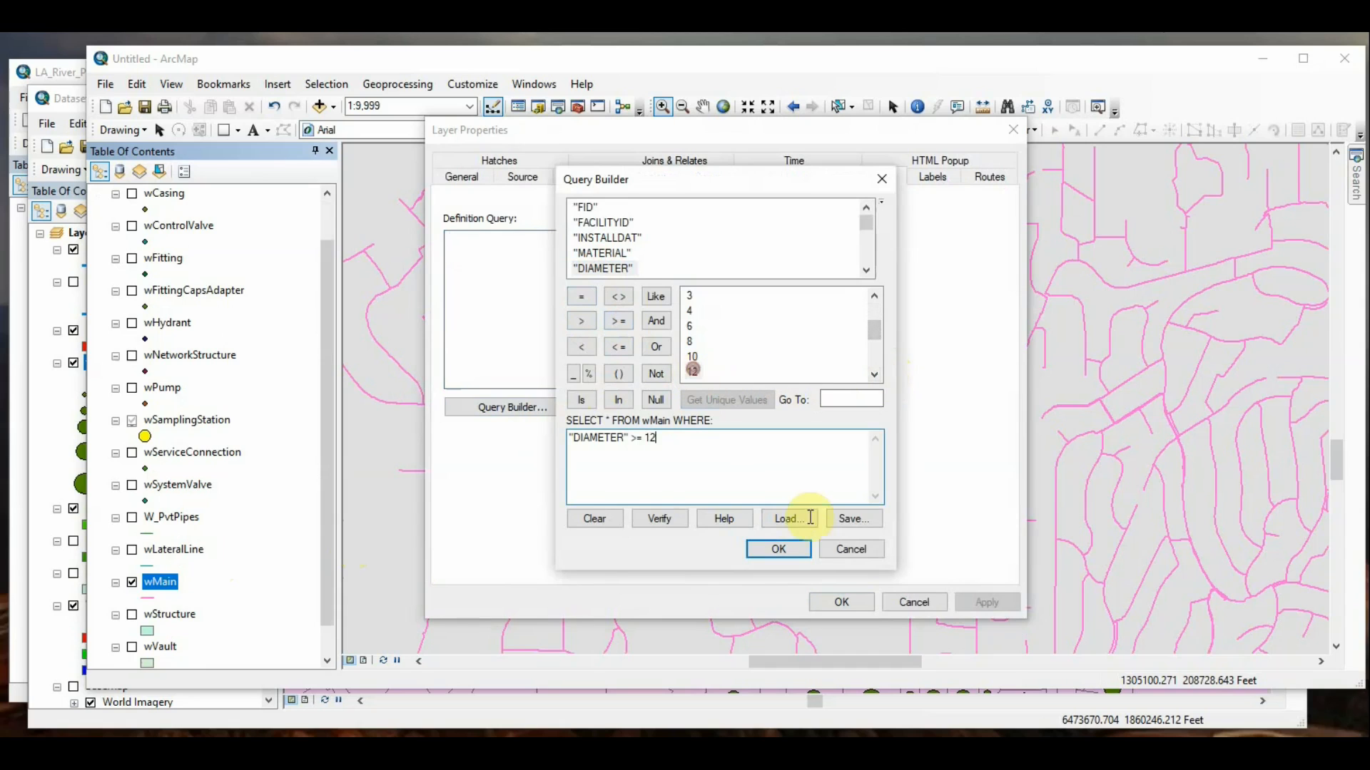
left_click(778, 550)
left_click(840, 605)
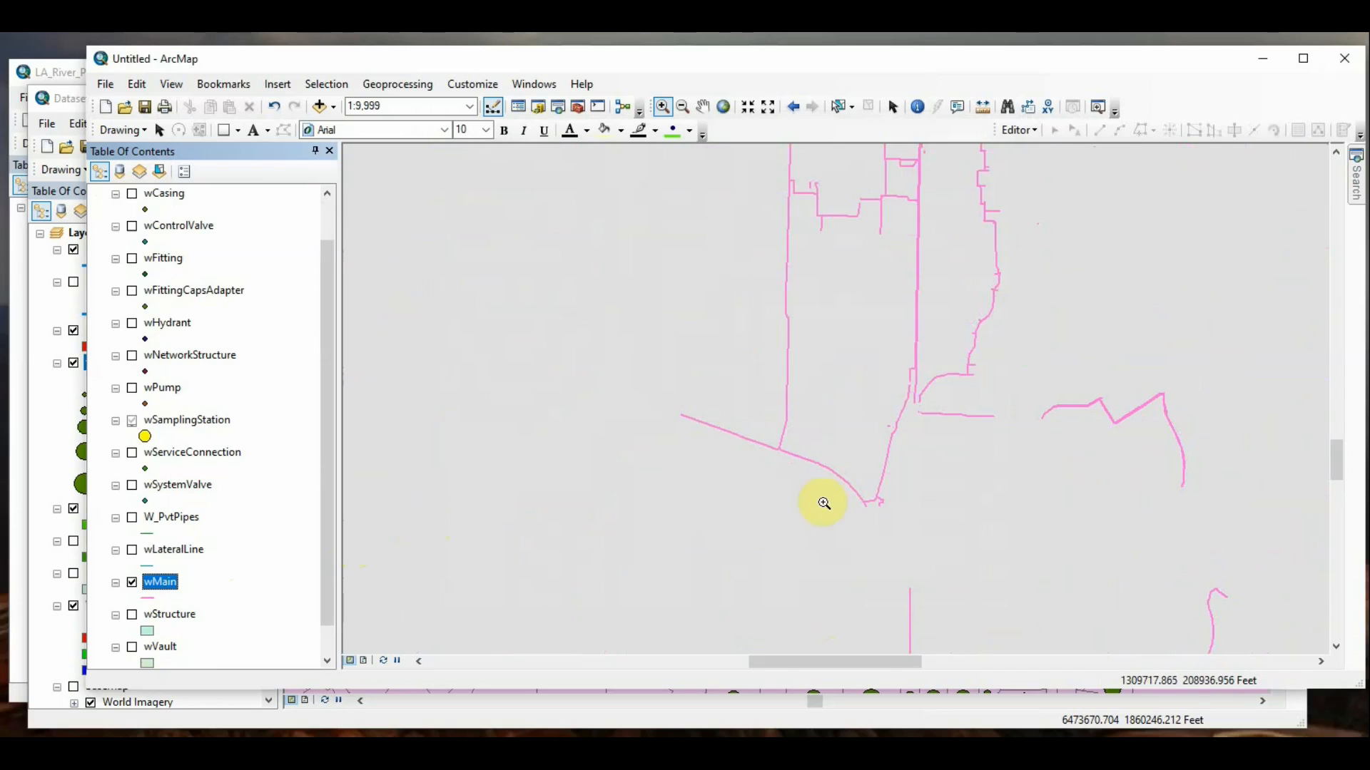
scroll(824, 504, "up", 3)
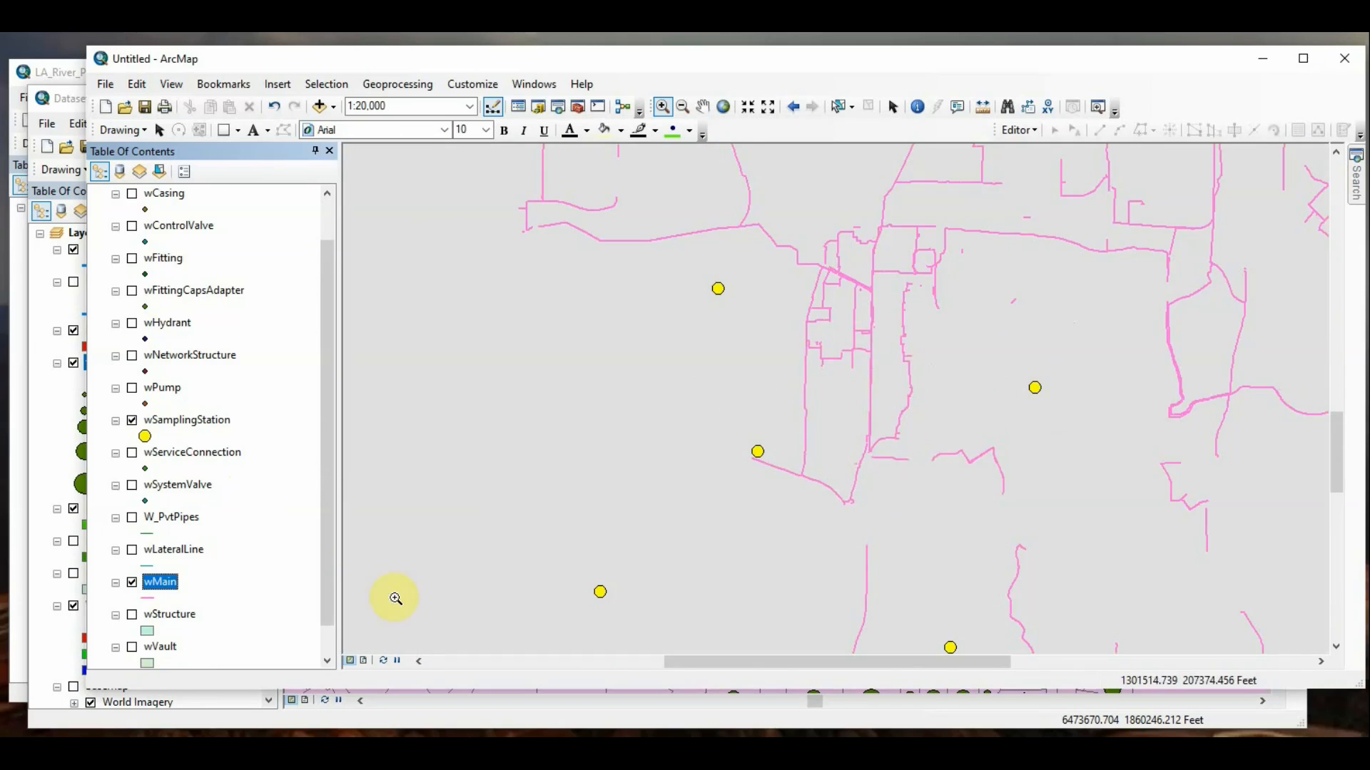
scroll(171, 551, "down", 1)
scroll(178, 554, "up", 2)
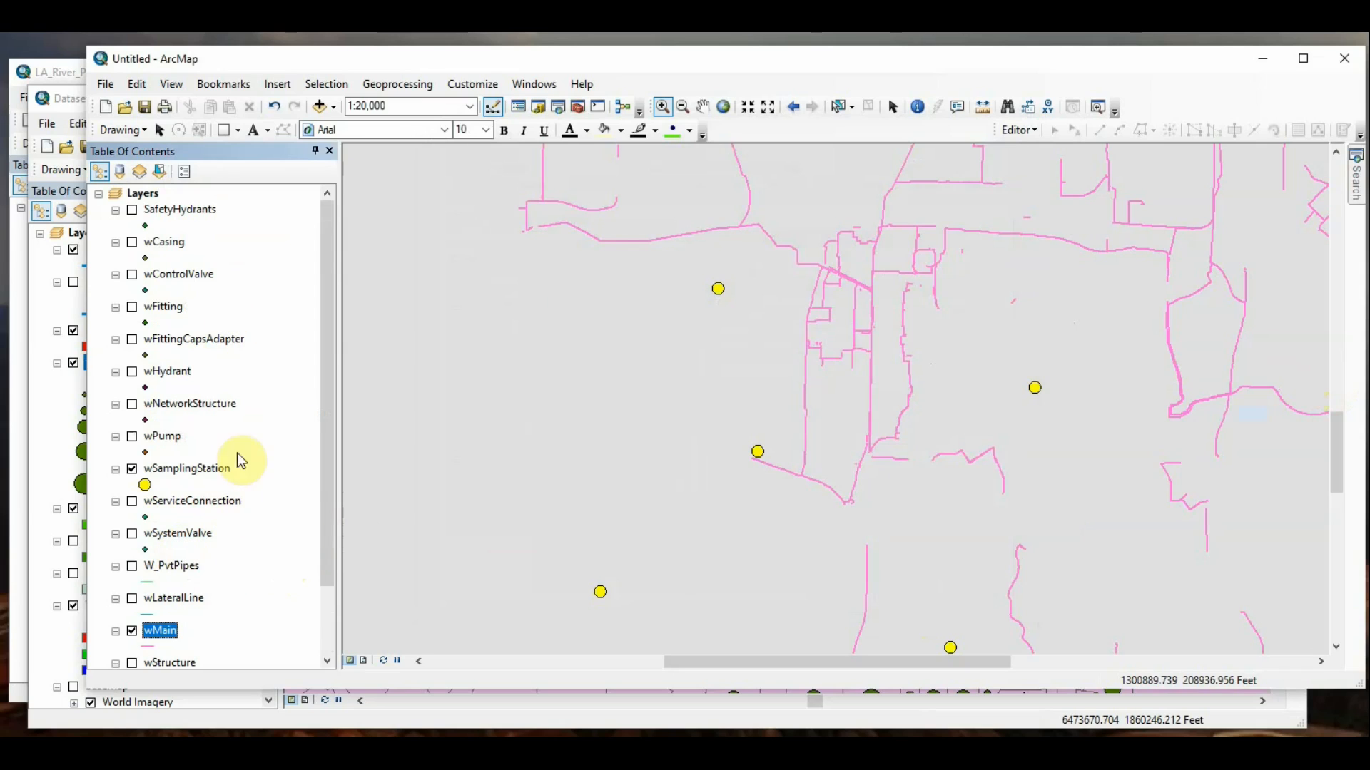
scroll(302, 518, "down", 2)
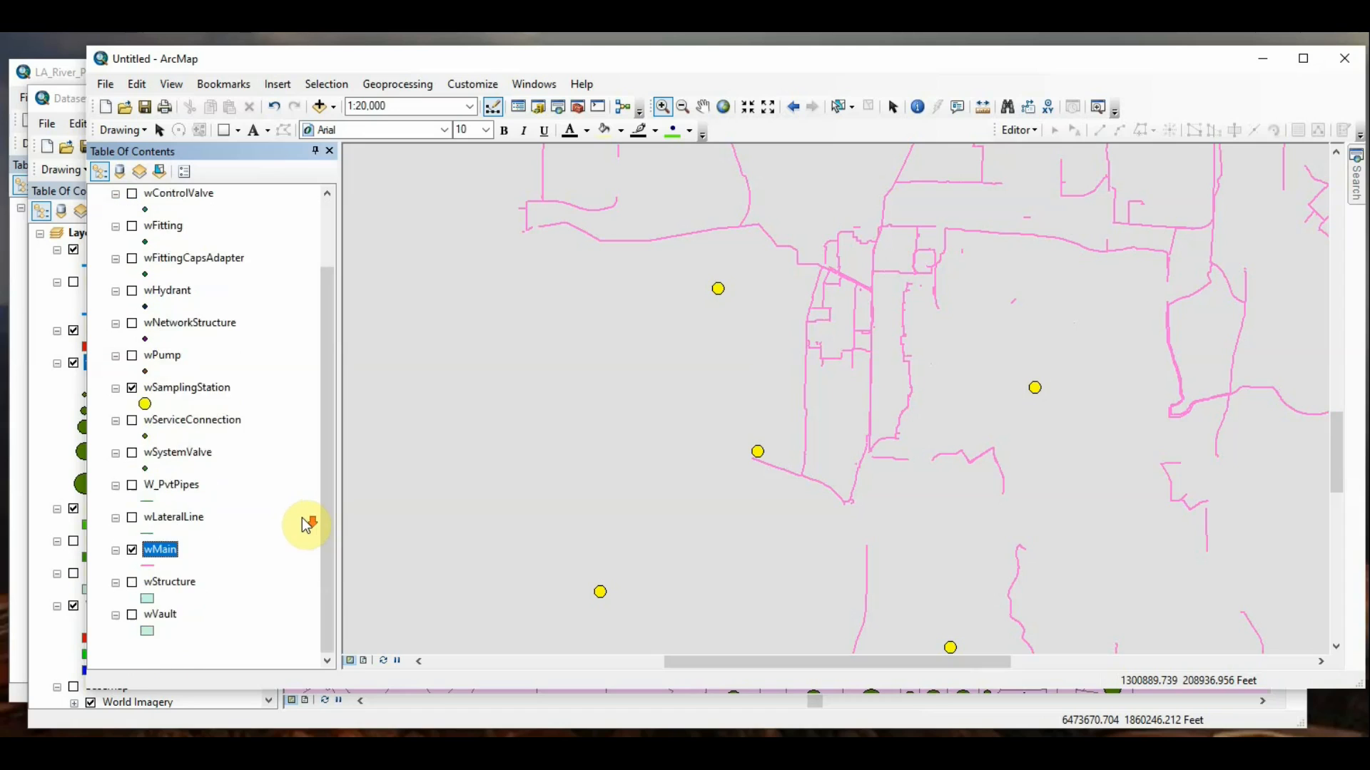